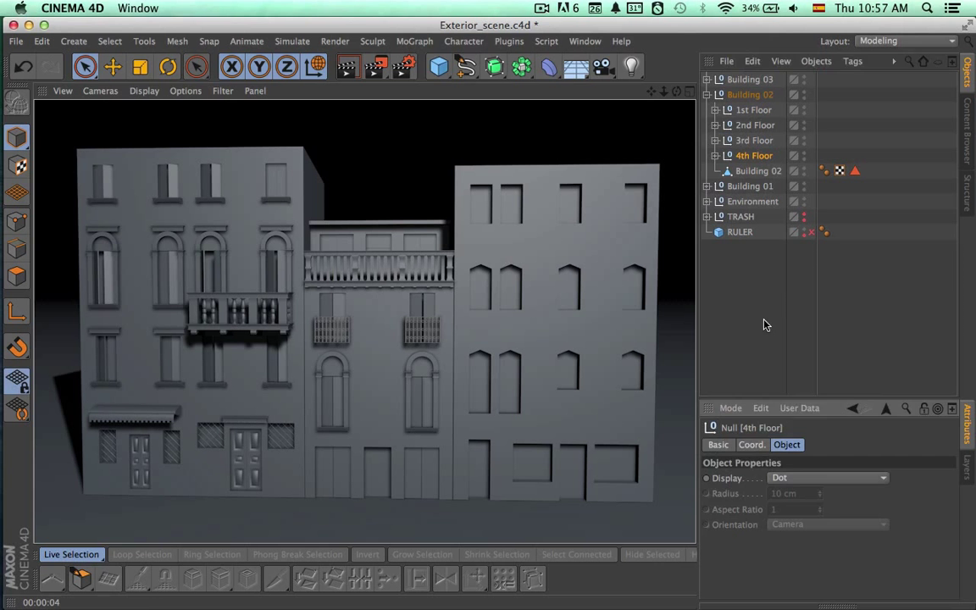
Step: Add a cube primitive to the scene and switch to the maximized Front view
{"action": "left_click", "coordinate": [766, 325]}
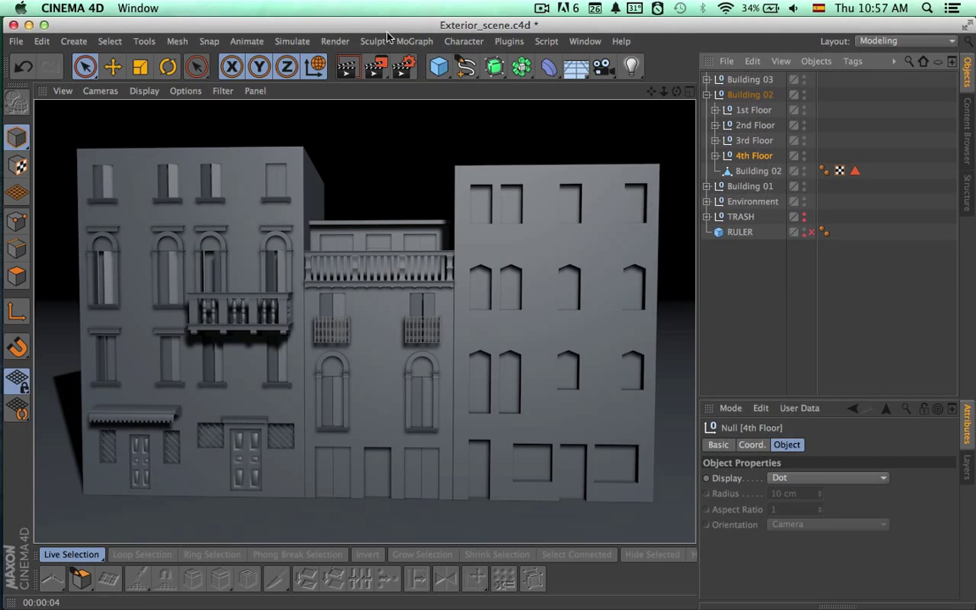
{"action": "left_click", "coordinate": [440, 67]}
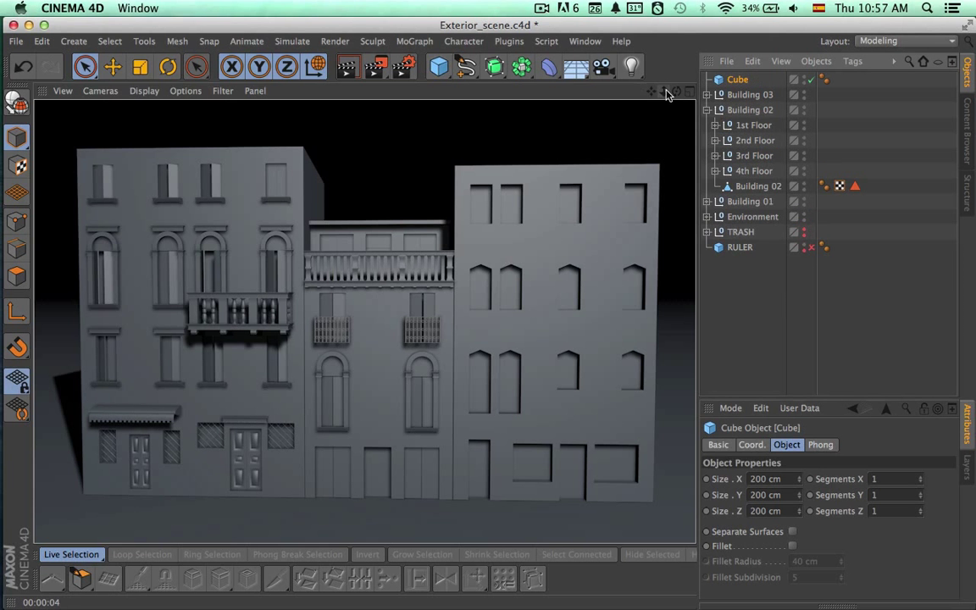
{"action": "left_click", "coordinate": [690, 92]}
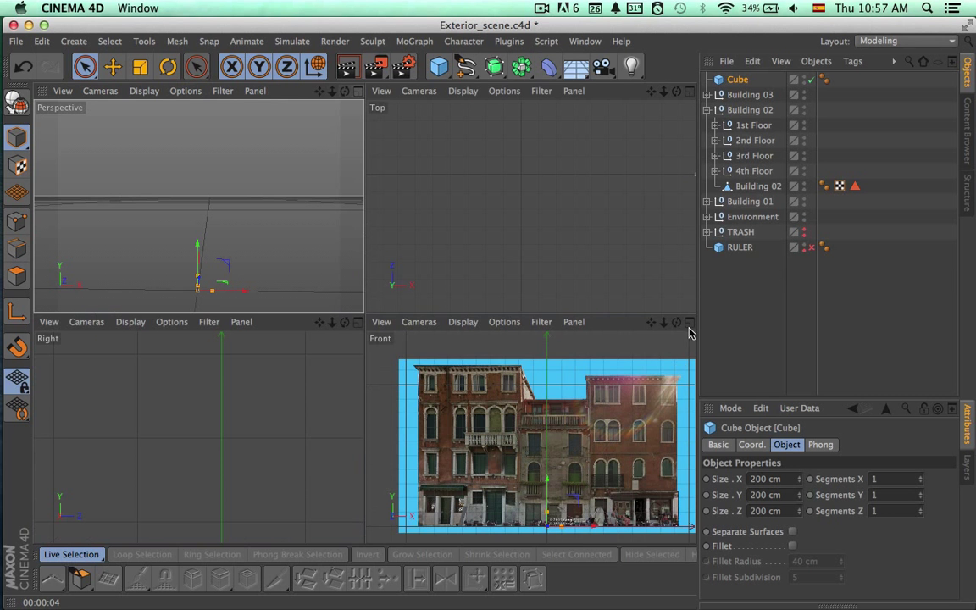
{"action": "left_click", "coordinate": [689, 324]}
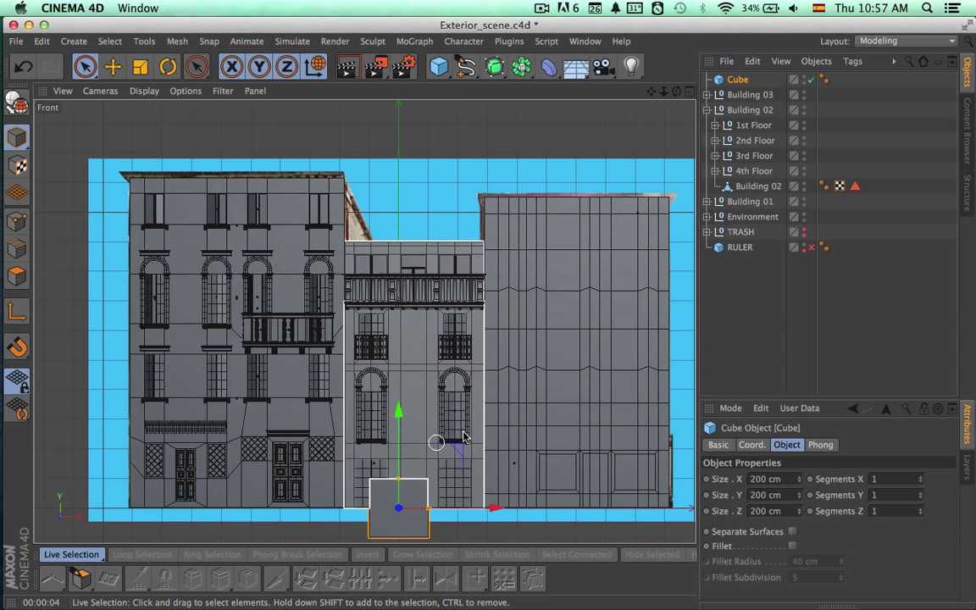
Step: Shrink the cube to about 99 cm wide and 120 cm high and move it over the middle building's ground-floor doorway
{"action": "scroll", "coordinate": [531, 380], "scroll_direction": "up", "scroll_amount": 2}
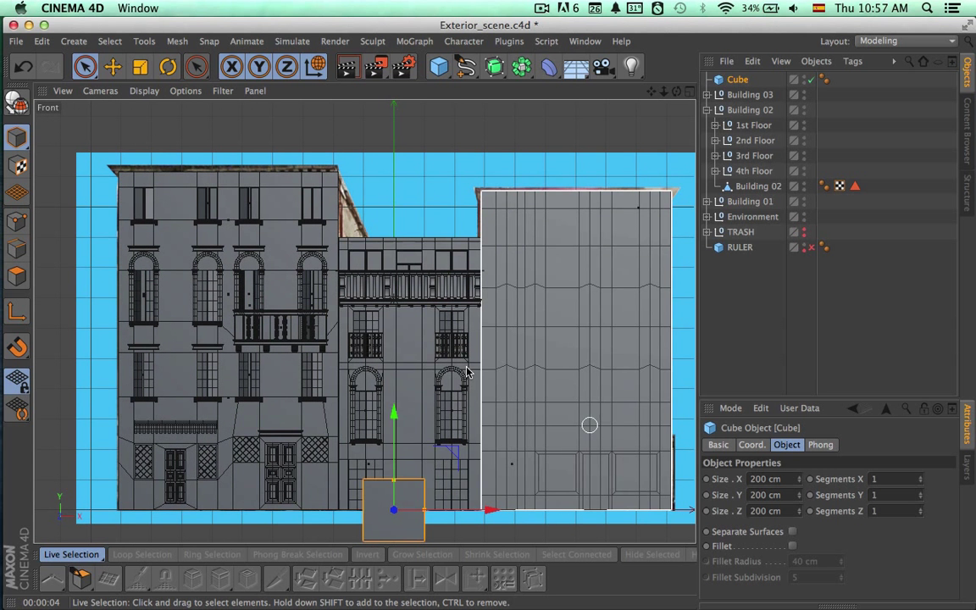
{"action": "middle_click_drag", "start_coordinate": [447, 314], "coordinate": [427, 283]}
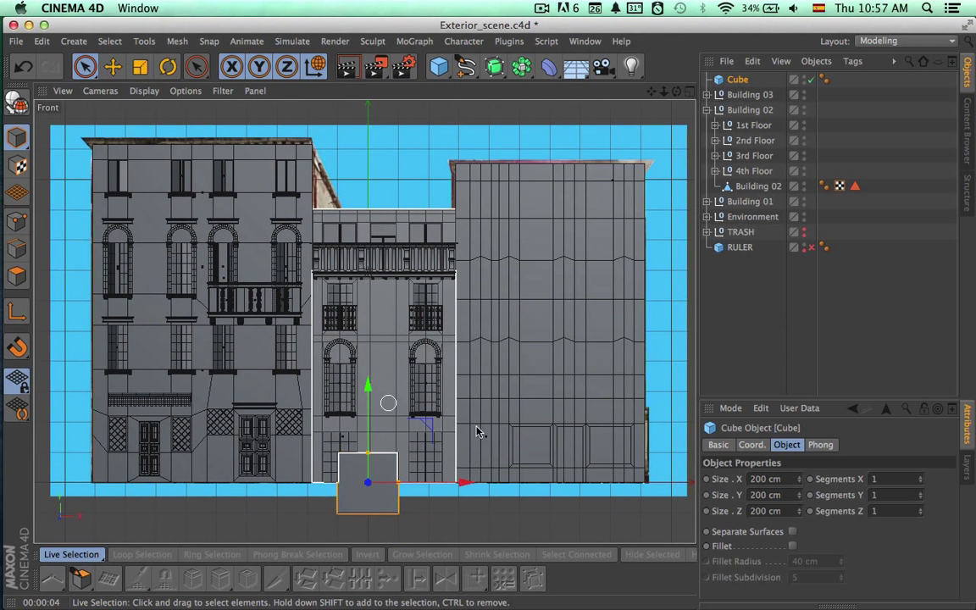
{"action": "scroll", "coordinate": [477, 433], "scroll_direction": "up", "scroll_amount": 8}
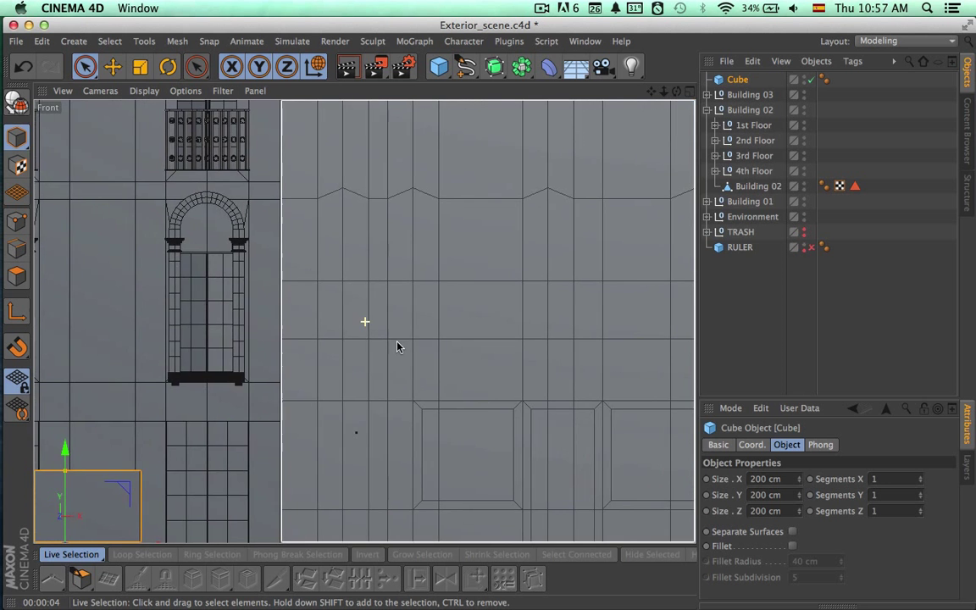
{"action": "scroll", "coordinate": [398, 345], "scroll_direction": "down", "scroll_amount": 8}
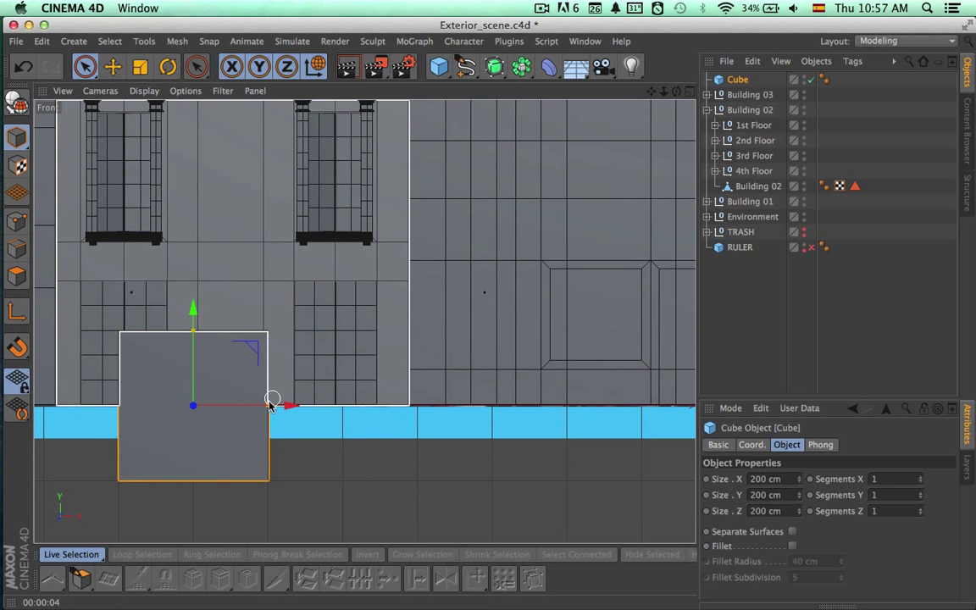
{"action": "left_click_drag", "start_coordinate": [269, 405], "coordinate": [231, 411]}
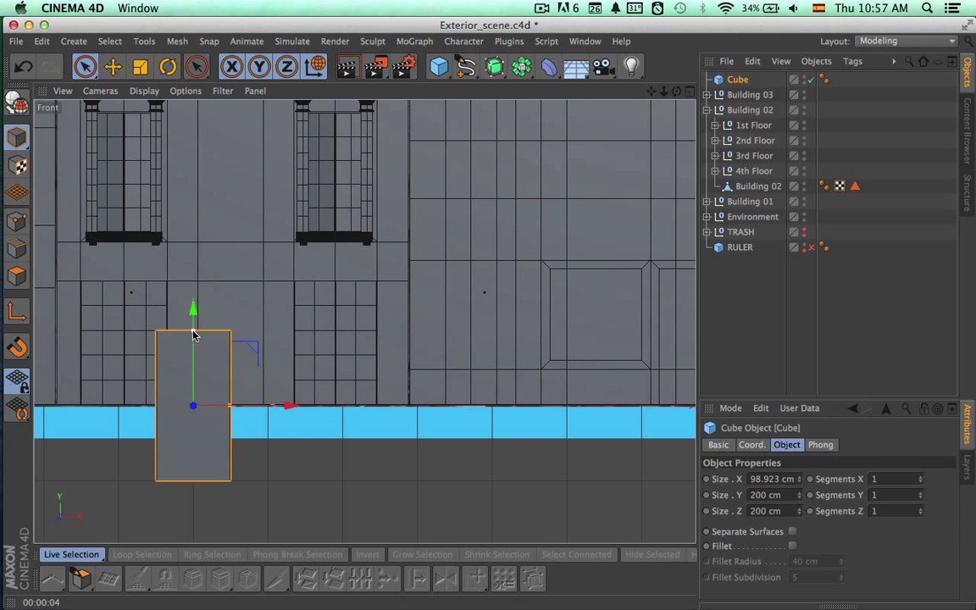
{"action": "left_click_drag", "start_coordinate": [193, 332], "coordinate": [193, 364]}
{"action": "left_click_drag", "start_coordinate": [255, 344], "coordinate": [287, 305]}
Step: Align the cube with the middle doorway opening and resize it to about 86 cm wide and 165 cm high
{"action": "mouse_move", "coordinate": [175, 327]}
{"action": "right_mouse_down", "text": "alt"}
{"action": "mouse_move", "coordinate": [344, 335]}
{"action": "mouse_move", "coordinate": [308, 324]}
{"action": "right_mouse_up", "text": "alt"}
{"action": "mouse_move", "coordinate": [388, 280]}
{"action": "middle_mouse_down", "text": "alt"}
{"action": "mouse_move", "coordinate": [373, 205]}
{"action": "mouse_move", "coordinate": [356, 200]}
{"action": "middle_mouse_up", "text": "alt"}
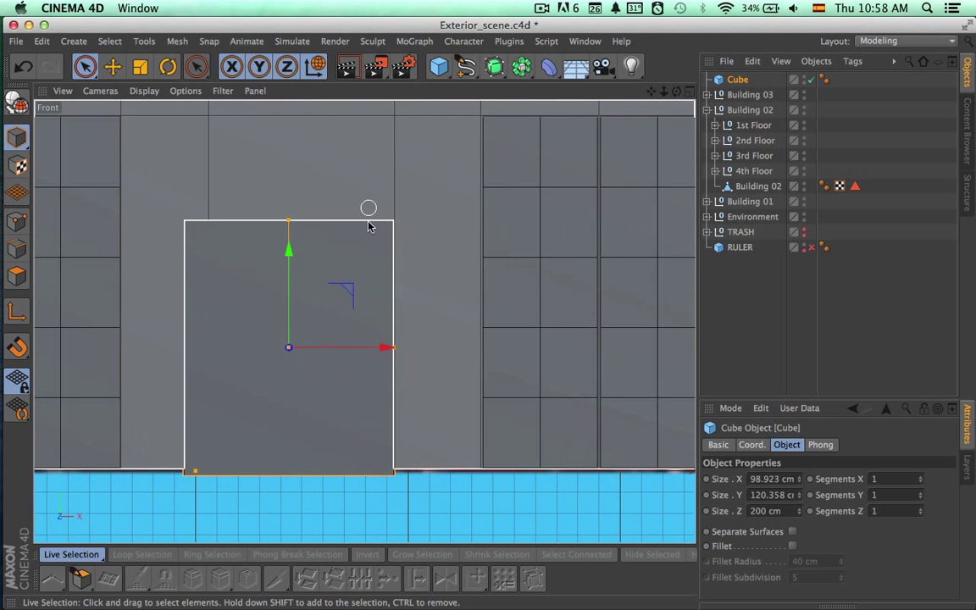
{"action": "middle_click_drag", "start_coordinate": [380, 235], "coordinate": [367, 246], "text": "alt"}
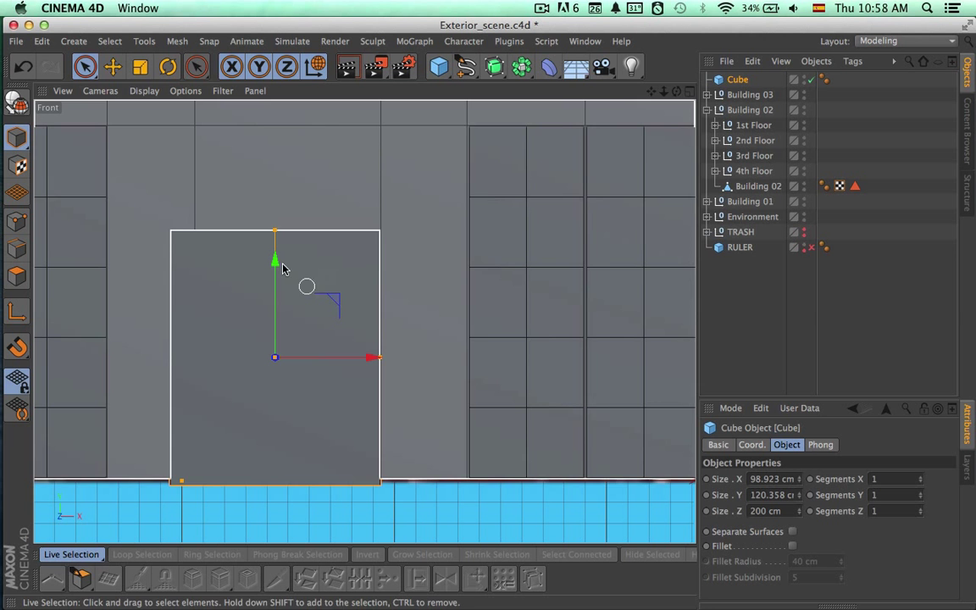
{"action": "left_click_drag", "start_coordinate": [282, 268], "coordinate": [283, 135]}
{"action": "left_click_drag", "start_coordinate": [276, 208], "coordinate": [275, 208]}
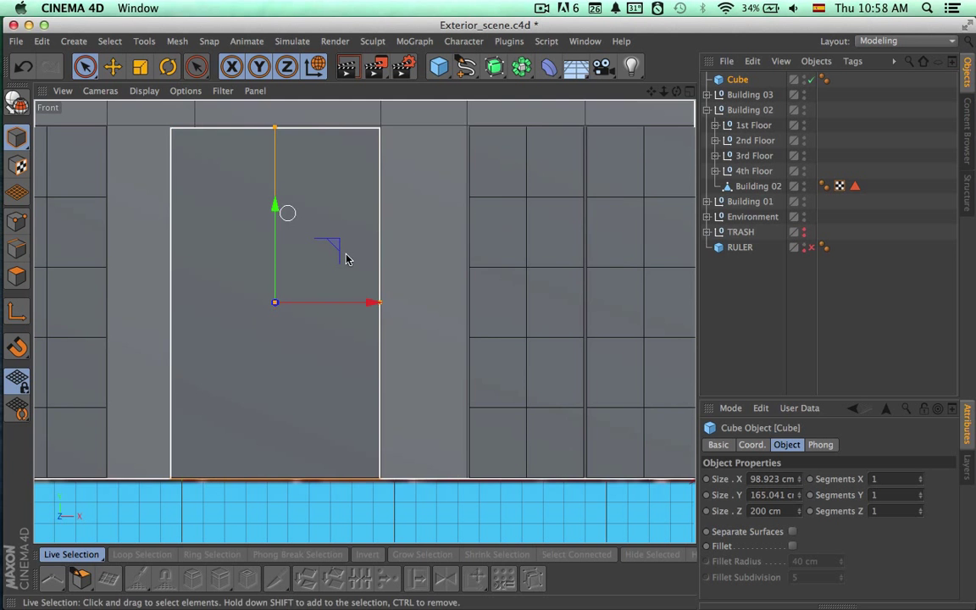
{"action": "left_click_drag", "start_coordinate": [354, 304], "coordinate": [379, 306]}
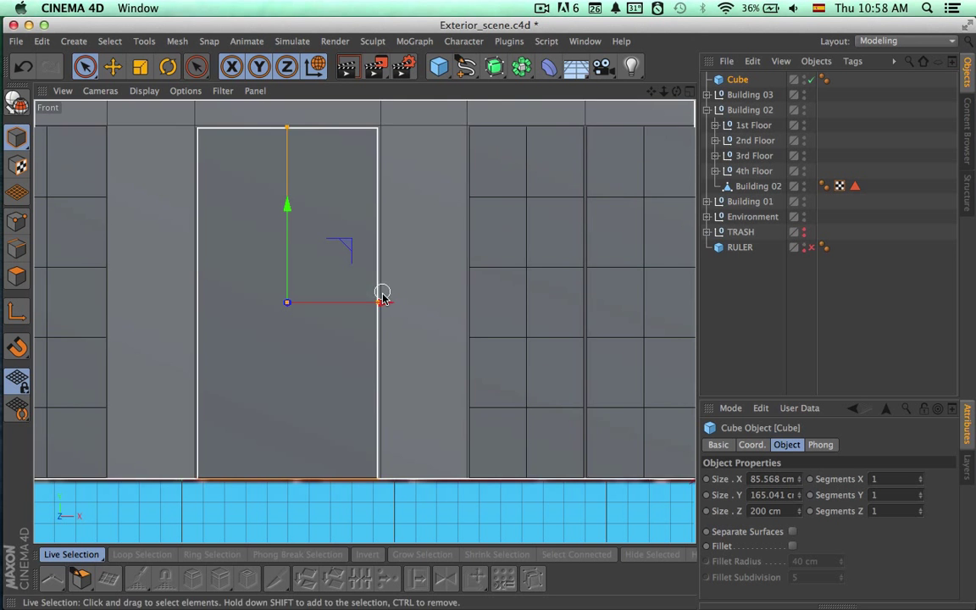
{"action": "scroll", "coordinate": [328, 305], "scroll_direction": "up", "scroll_amount": 3}
{"action": "middle_click_drag", "start_coordinate": [337, 289], "coordinate": [334, 320], "text": "alt"}
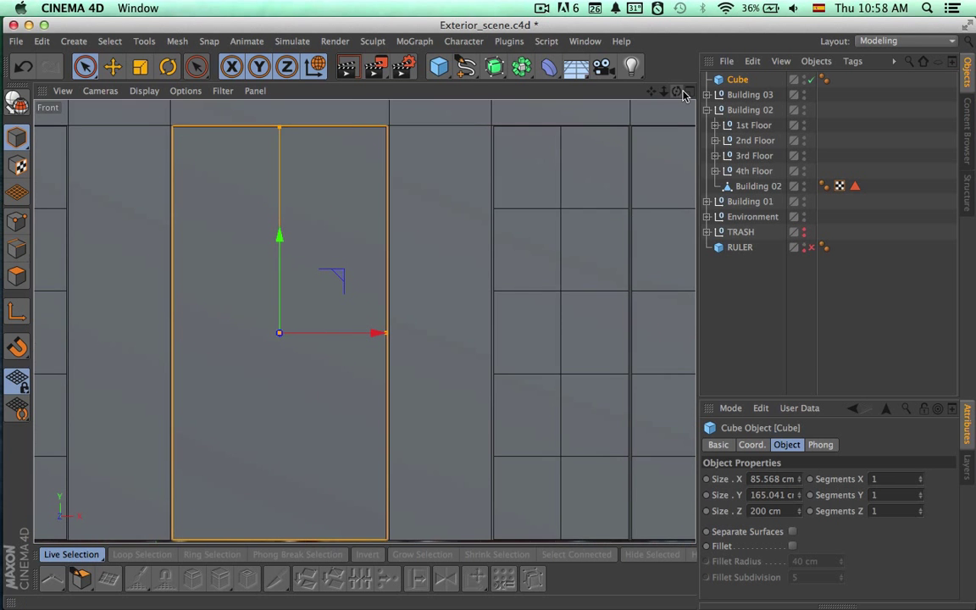
Step: In the maximized Perspective view, bring the door cube out in front of the facade and reduce its depth to about 5 cm
{"action": "left_click", "coordinate": [687, 90]}
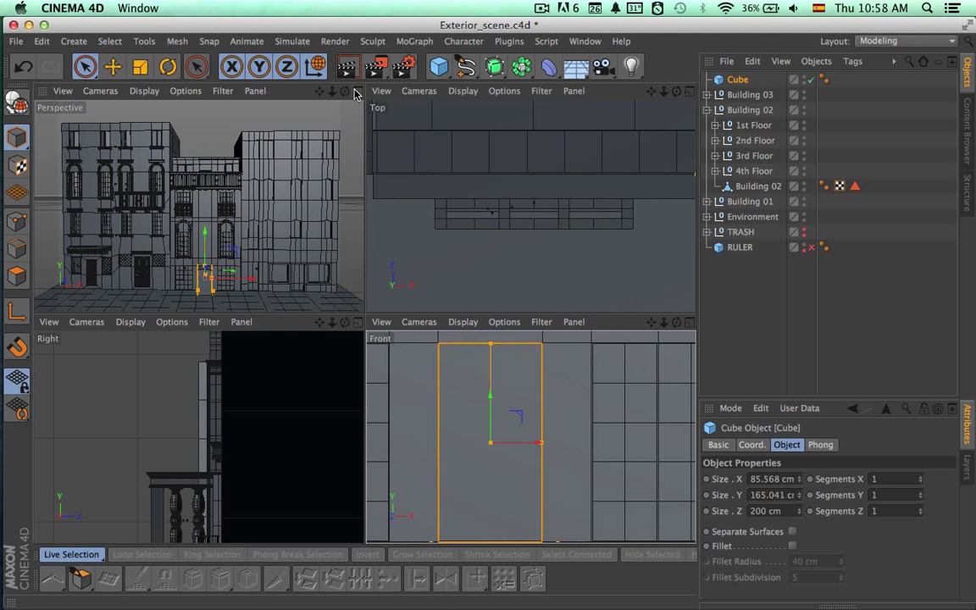
{"action": "left_click", "coordinate": [357, 90]}
{"action": "left_click_drag", "start_coordinate": [413, 345], "coordinate": [251, 377], "text": "alt"}
{"action": "right_click_drag", "start_coordinate": [369, 428], "coordinate": [579, 433], "text": "alt"}
{"action": "middle_click_drag", "start_coordinate": [453, 401], "coordinate": [433, 365], "text": "alt"}
{"action": "left_click_drag", "start_coordinate": [441, 462], "coordinate": [340, 532]}
{"action": "middle_click_drag", "start_coordinate": [392, 472], "coordinate": [363, 320], "text": "alt"}
{"action": "left_click_drag", "start_coordinate": [363, 320], "coordinate": [345, 365], "text": "alt"}
{"action": "right_click_drag", "start_coordinate": [256, 383], "coordinate": [318, 386], "text": "alt"}
{"action": "left_click_drag", "start_coordinate": [317, 386], "coordinate": [256, 443], "text": "alt"}
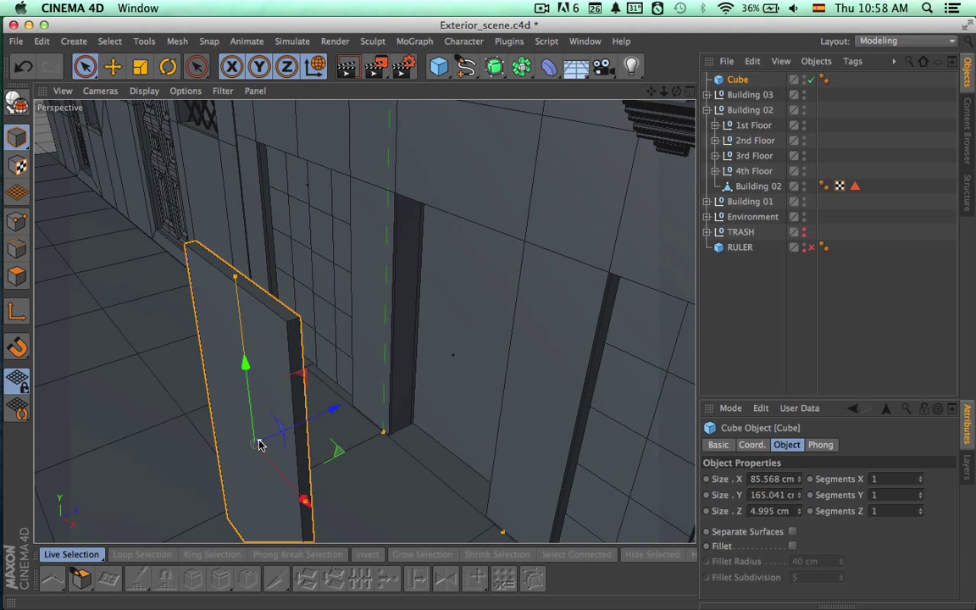
Step: Thin the door cube to about 3.2 cm and push it back into the middle building's doorway
{"action": "left_click_drag", "start_coordinate": [385, 379], "coordinate": [371, 332], "text": "alt"}
{"action": "right_click_drag", "start_coordinate": [262, 417], "coordinate": [363, 402], "text": "alt"}
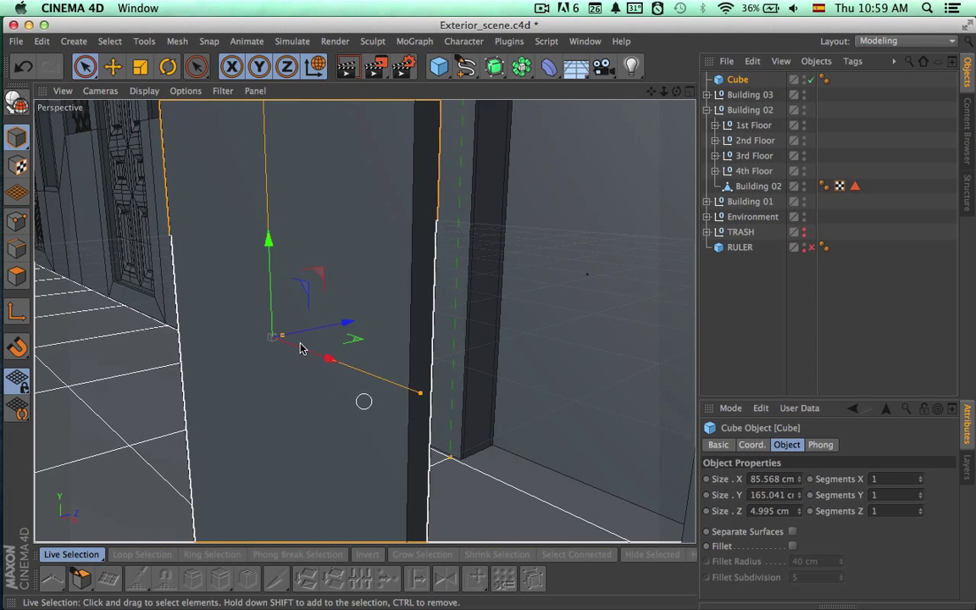
{"action": "left_click_drag", "start_coordinate": [283, 338], "coordinate": [279, 337]}
{"action": "left_click_drag", "start_coordinate": [490, 332], "coordinate": [467, 338], "text": "alt"}
{"action": "right_click_drag", "start_coordinate": [371, 331], "coordinate": [280, 351], "text": "alt"}
{"action": "left_click_drag", "start_coordinate": [469, 275], "coordinate": [415, 386], "text": "alt"}
{"action": "left_click_drag", "start_coordinate": [406, 324], "coordinate": [546, 348]}
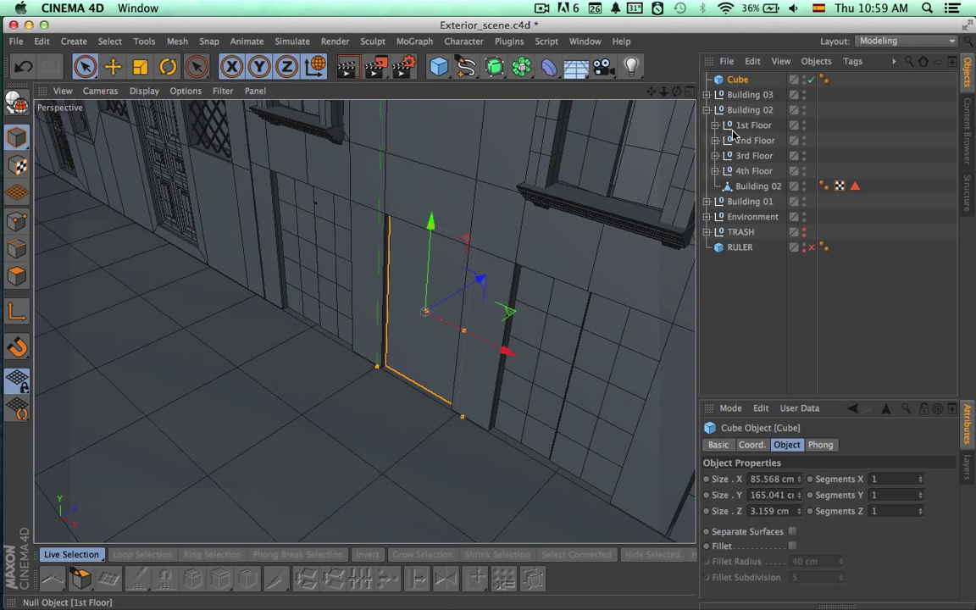
Step: Hide Building 01, Building 02, Building 03 and Environment in the editor and select the door cube
{"action": "left_click", "coordinate": [707, 110]}
{"action": "left_click", "coordinate": [755, 110]}
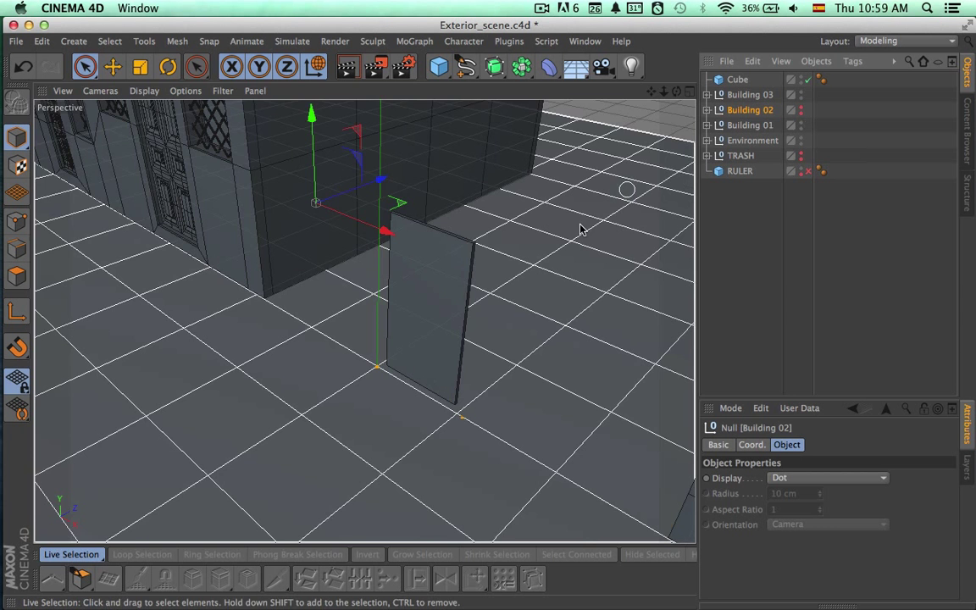
{"action": "left_click_drag", "start_coordinate": [567, 240], "coordinate": [600, 241], "text": "alt"}
{"action": "left_click", "coordinate": [751, 96]}
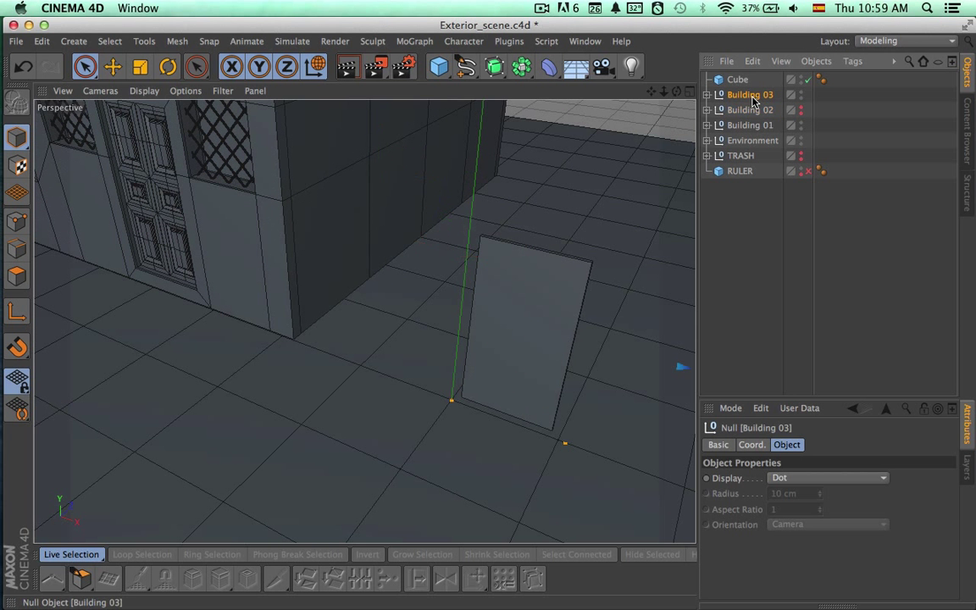
{"action": "left_click", "coordinate": [801, 141]}
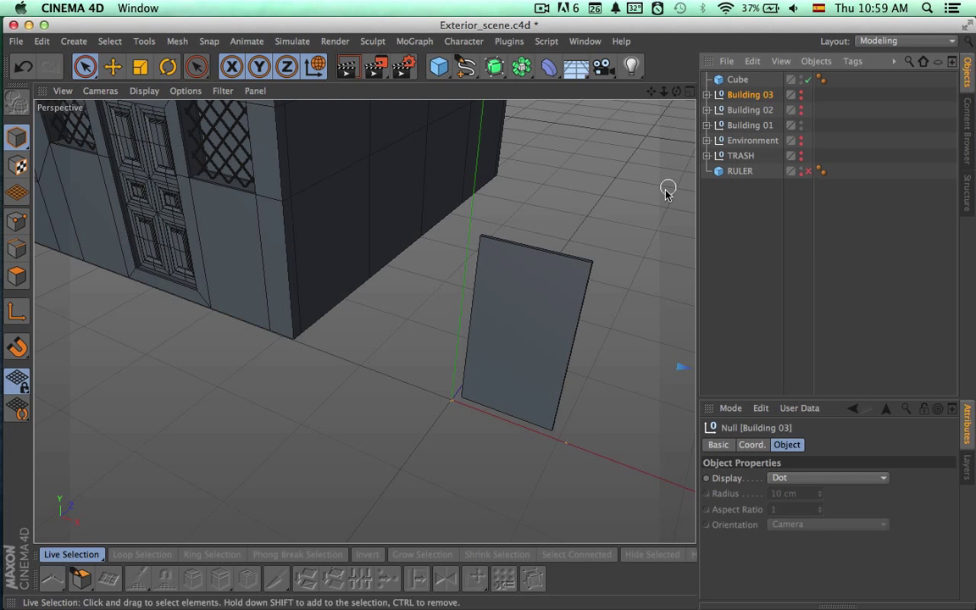
{"action": "left_click", "coordinate": [801, 124]}
{"action": "left_click", "coordinate": [552, 320]}
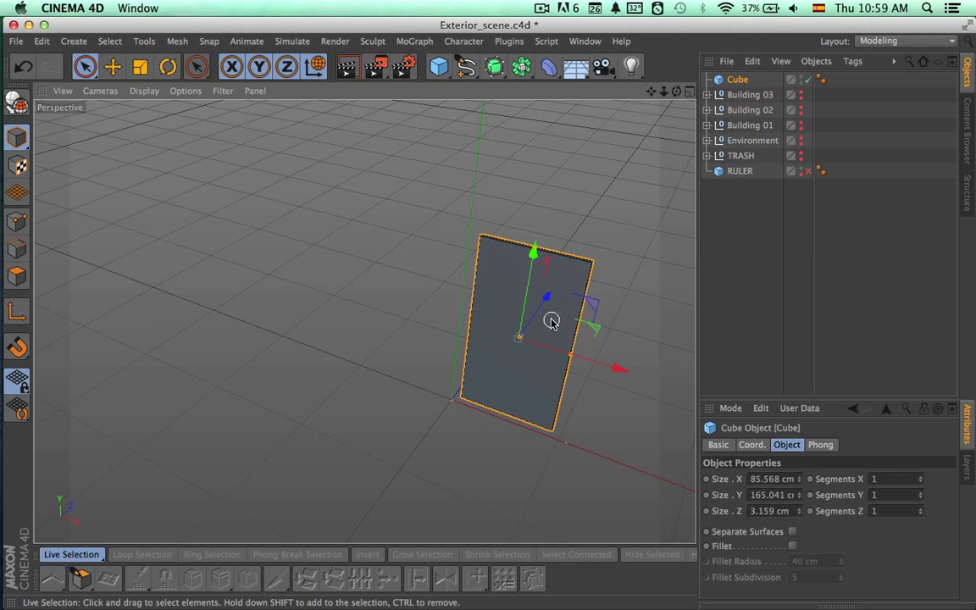
{"action": "mouse_move", "coordinate": [536, 240]}
{"action": "left_mouse_down", "text": "alt"}
{"action": "mouse_move", "coordinate": [584, 235]}
{"action": "mouse_move", "coordinate": [525, 242]}
{"action": "left_mouse_up", "text": "alt"}
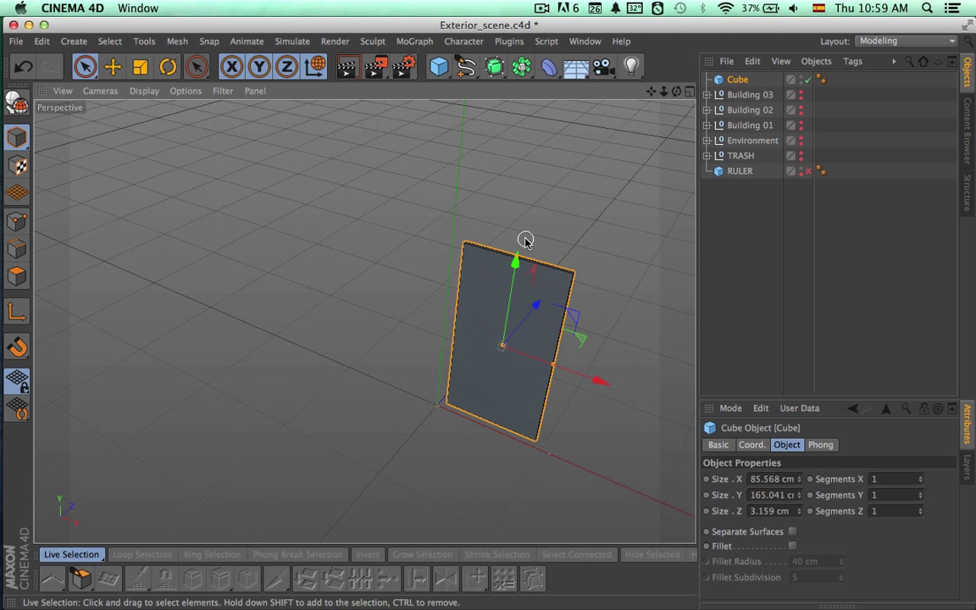
{"action": "left_click", "coordinate": [17, 102]}
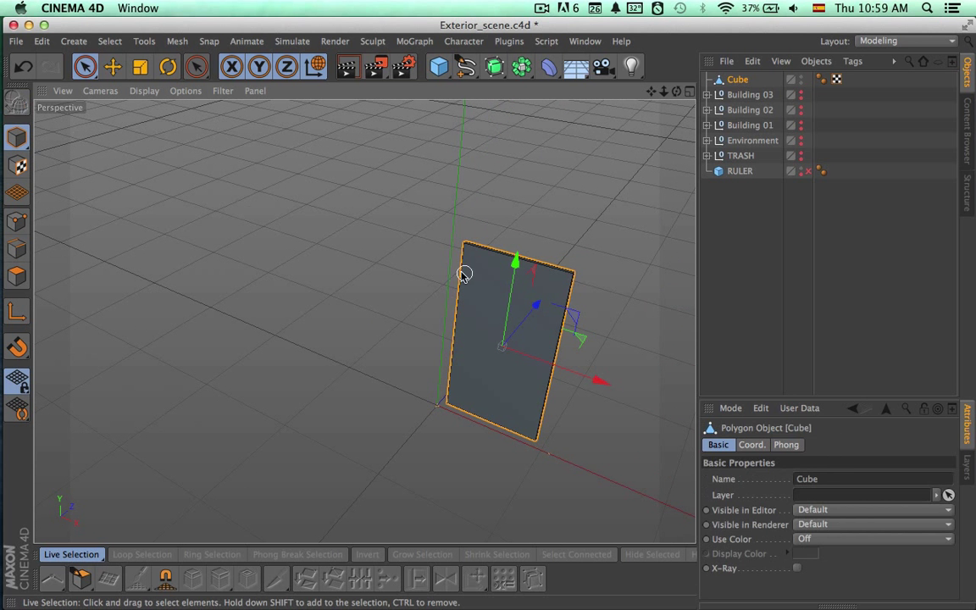
{"action": "right_click_drag", "start_coordinate": [436, 262], "coordinate": [461, 257], "text": "alt"}
{"action": "middle_click_drag", "start_coordinate": [441, 258], "coordinate": [354, 256], "text": "alt"}
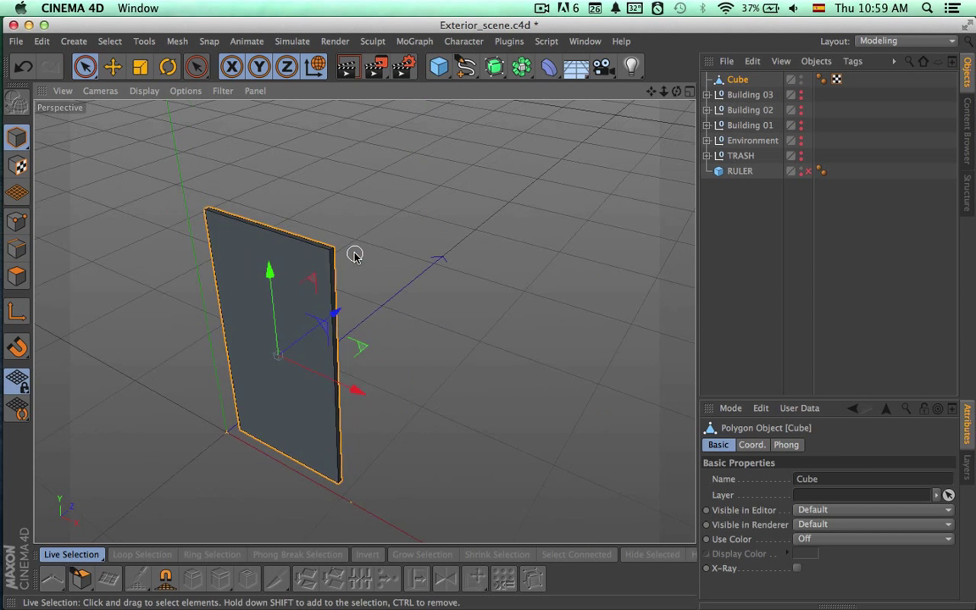
{"action": "left_click_drag", "start_coordinate": [354, 254], "coordinate": [464, 246], "text": "alt"}
{"action": "key", "text": "super+z"}
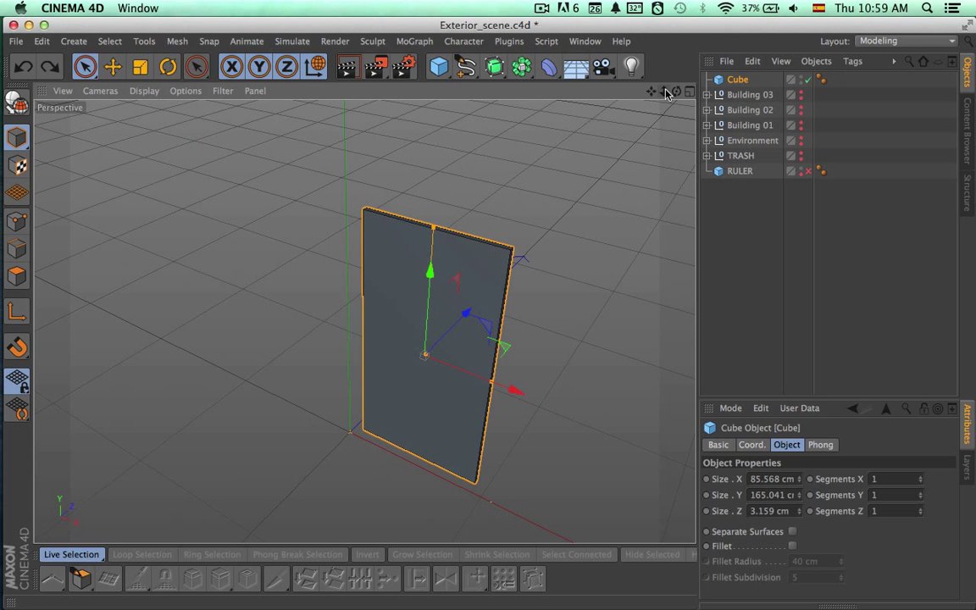
Step: Divide the door cube into 2 segments along X and 2 segments along Y
{"action": "left_click", "coordinate": [743, 83]}
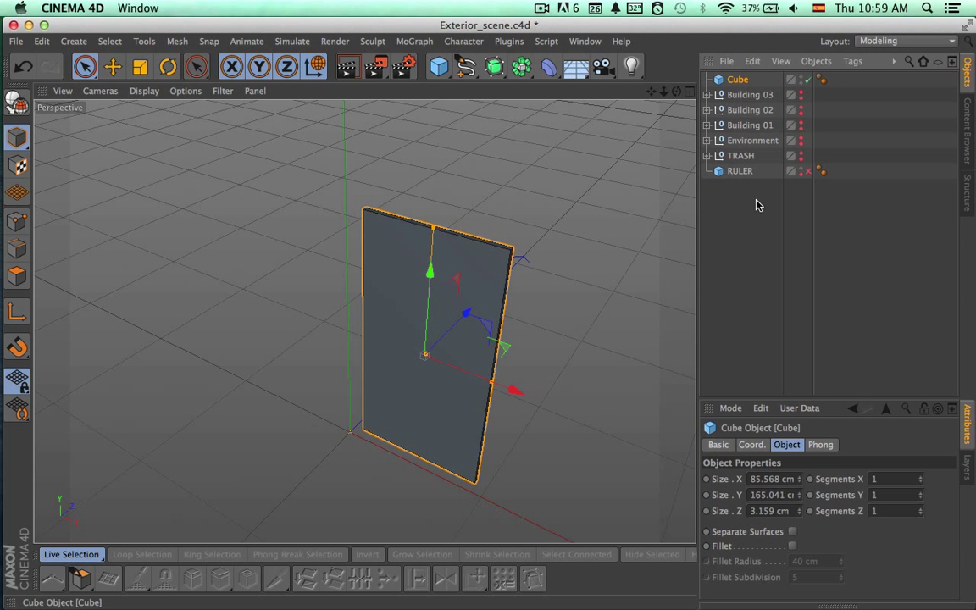
{"action": "left_click", "coordinate": [920, 495]}
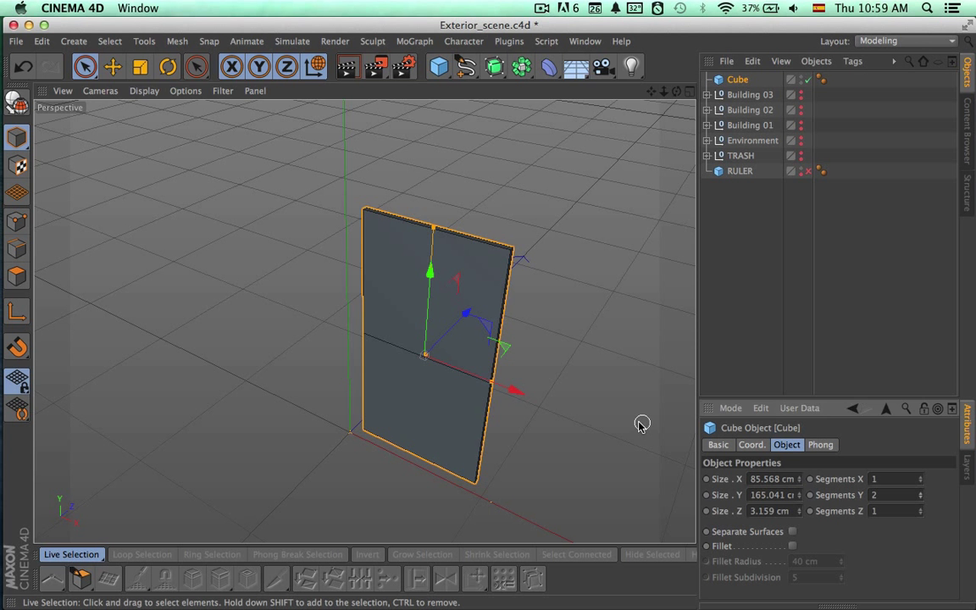
{"action": "mouse_move", "coordinate": [642, 423]}
{"action": "left_mouse_down", "text": "alt"}
{"action": "mouse_move", "coordinate": [547, 432]}
{"action": "mouse_move", "coordinate": [640, 409]}
{"action": "left_mouse_up", "text": "alt"}
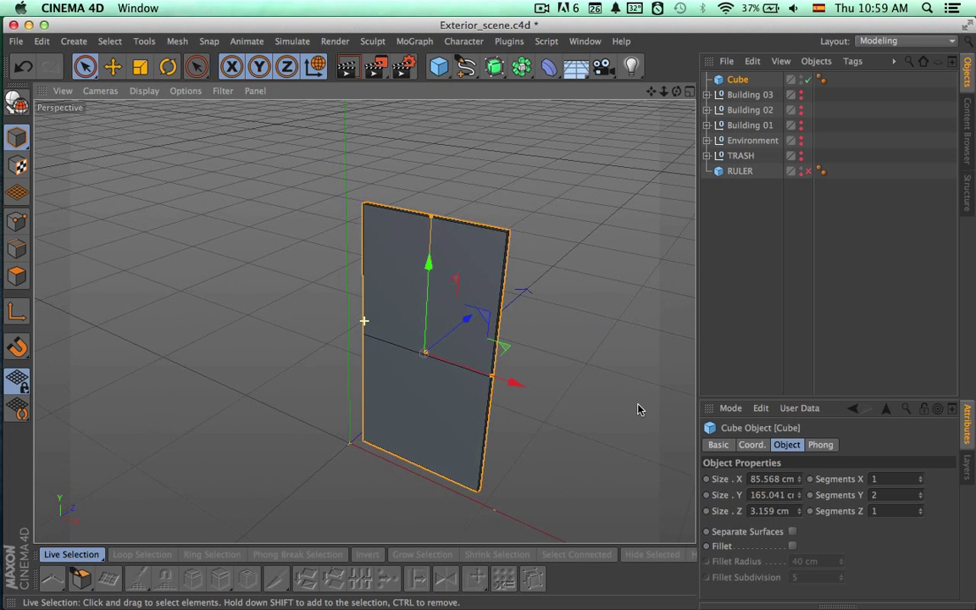
{"action": "left_click", "coordinate": [920, 477]}
{"action": "left_click_drag", "start_coordinate": [625, 460], "coordinate": [560, 455], "text": "alt"}
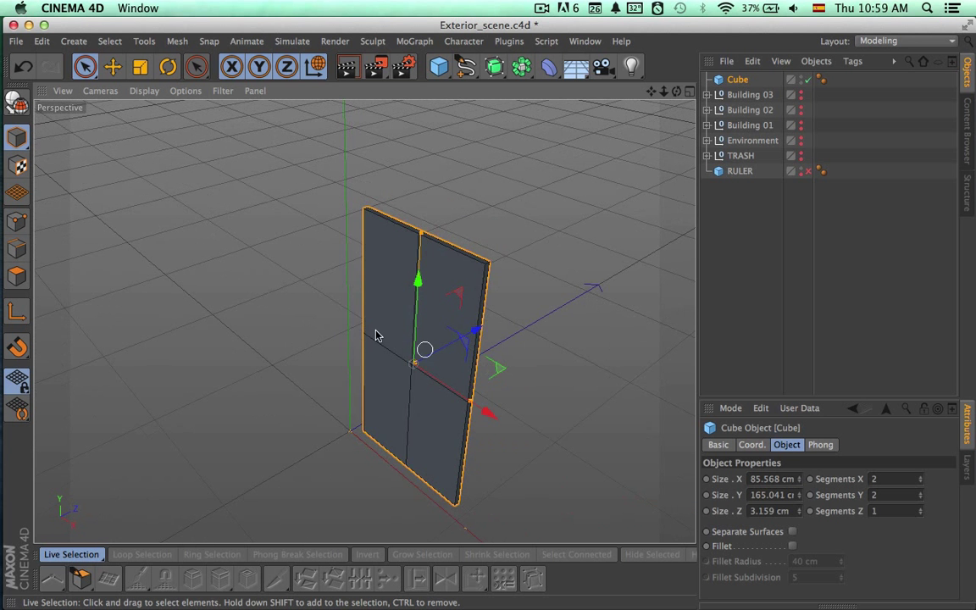
Step: Convert the segmented door cube into an editable polygon object and switch to polygon editing mode
{"action": "right_click_drag", "start_coordinate": [377, 336], "coordinate": [414, 333], "text": "alt"}
{"action": "left_click_drag", "start_coordinate": [391, 334], "coordinate": [435, 316], "text": "alt"}
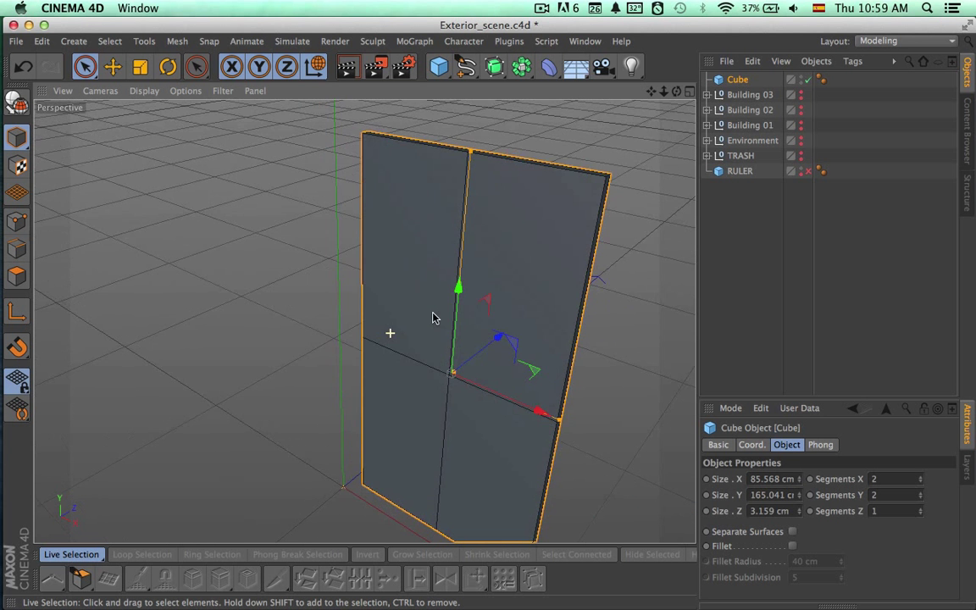
{"action": "left_click", "coordinate": [17, 102]}
{"action": "left_click_drag", "start_coordinate": [395, 206], "coordinate": [369, 171], "text": "alt"}
{"action": "left_click_drag", "start_coordinate": [555, 342], "coordinate": [632, 338], "text": "alt"}
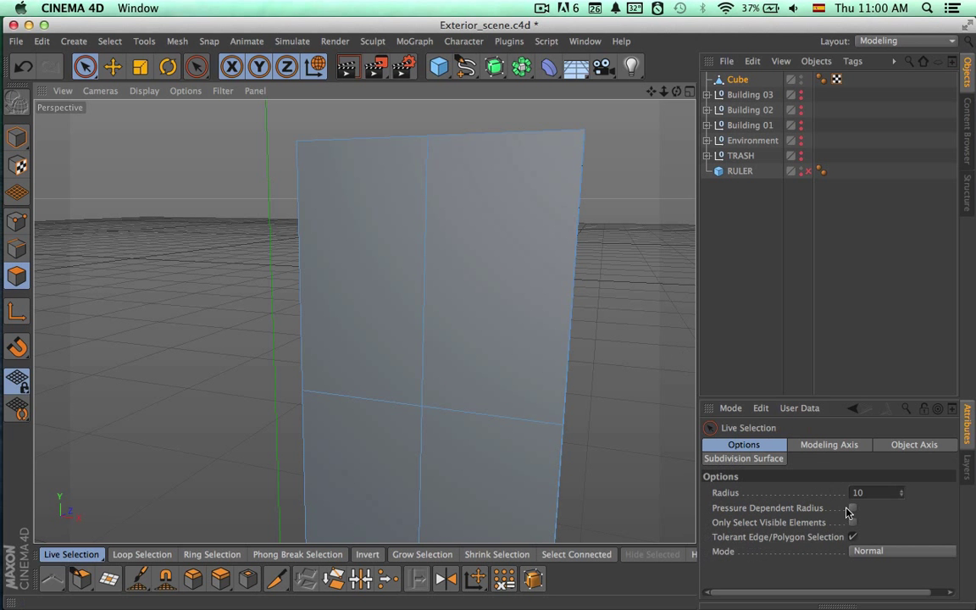
Step: Limit Live Selection to visible elements and select the two upper front polygons of the door
{"action": "left_click", "coordinate": [852, 522]}
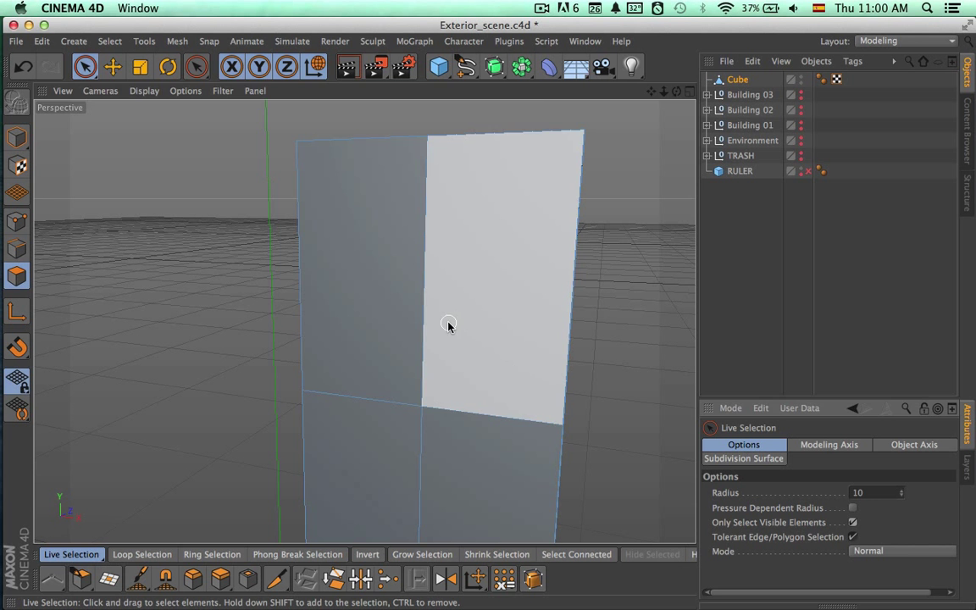
{"action": "left_click_drag", "start_coordinate": [448, 326], "coordinate": [425, 333]}
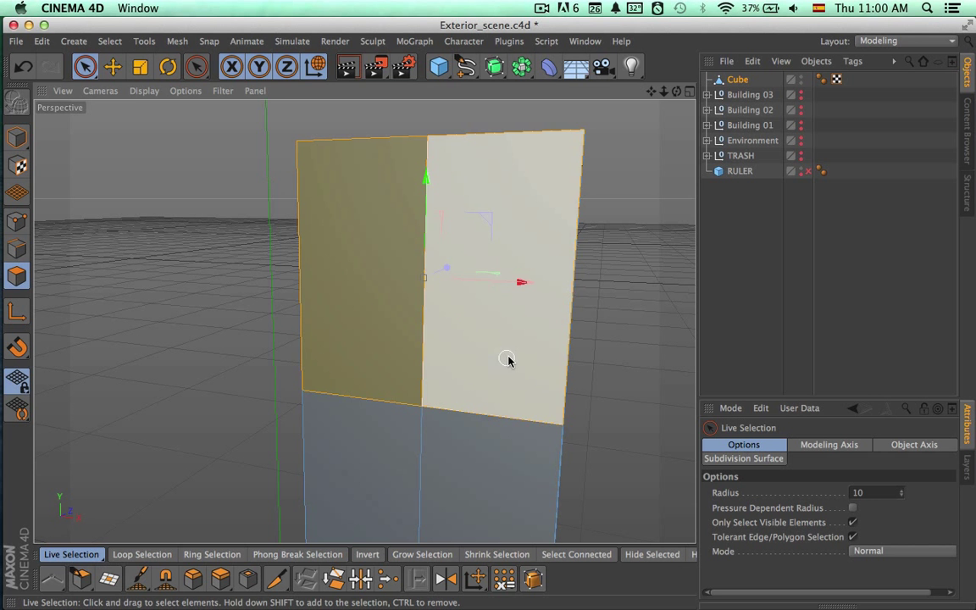
{"action": "middle_click_drag", "start_coordinate": [507, 358], "coordinate": [529, 306], "text": "alt"}
{"action": "left_click_drag", "start_coordinate": [532, 337], "coordinate": [568, 353], "text": "alt"}
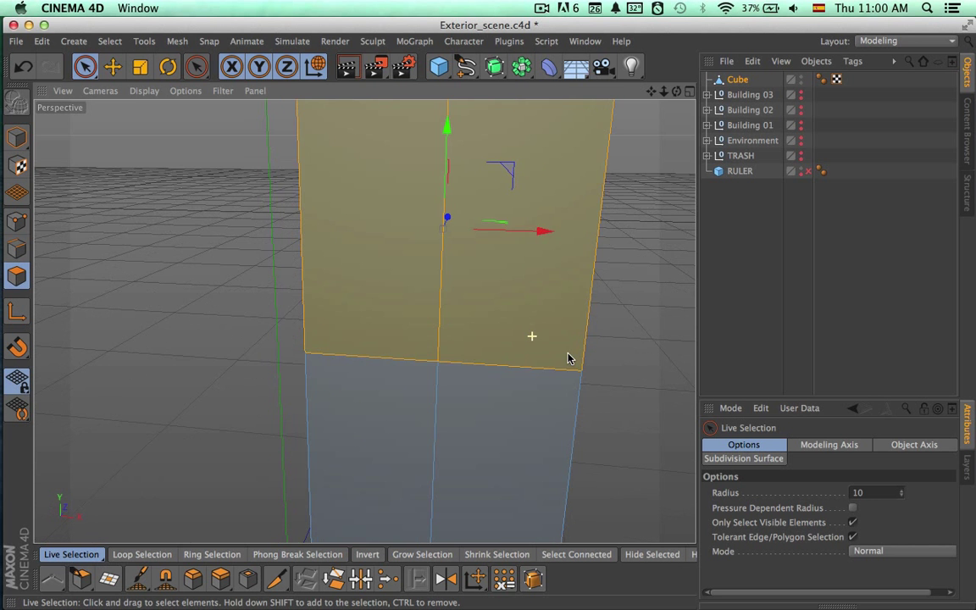
Step: Add the two lower front polygons of the door to the selection and inset all four separately by about 3.2 cm
{"action": "right_click_drag", "start_coordinate": [562, 354], "coordinate": [519, 353], "text": "alt"}
{"action": "middle_click_drag", "start_coordinate": [586, 386], "coordinate": [569, 387], "text": "alt"}
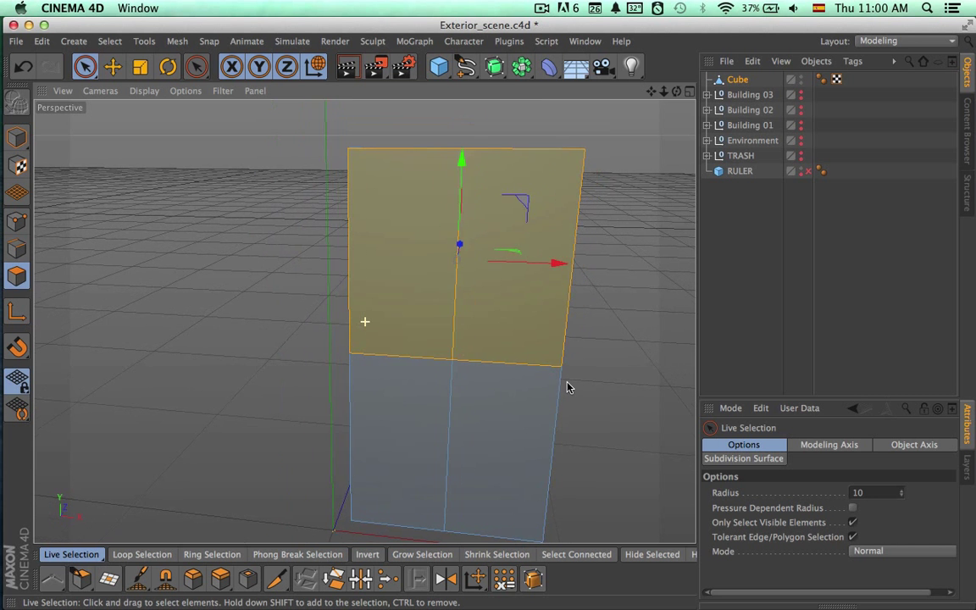
{"action": "left_click_drag", "start_coordinate": [569, 388], "coordinate": [451, 307], "text": "alt"}
{"action": "mouse_move", "coordinate": [392, 408]}
{"action": "left_mouse_down", "text": "shift"}
{"action": "mouse_move", "coordinate": [448, 410]}
{"action": "mouse_move", "coordinate": [439, 441]}
{"action": "mouse_move", "coordinate": [463, 439]}
{"action": "mouse_move", "coordinate": [455, 461]}
{"action": "mouse_move", "coordinate": [492, 462]}
{"action": "left_mouse_up", "text": "shift"}
{"action": "left_click", "coordinate": [248, 580]}
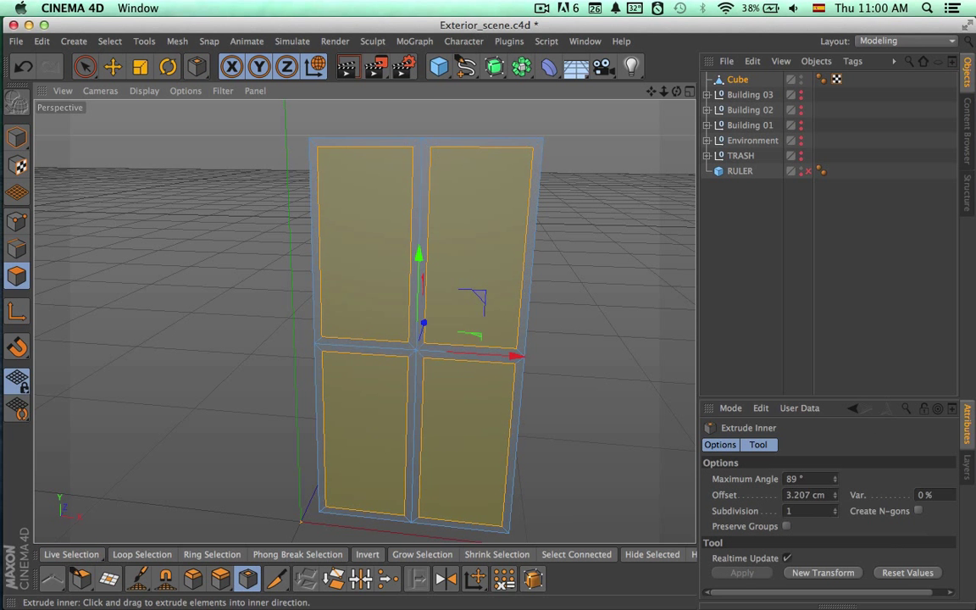
Step: Extrude the four inset door panels inward by about 3.3 cm with Create Caps turned off
{"action": "left_click_drag", "start_coordinate": [553, 428], "coordinate": [502, 425], "text": "alt"}
{"action": "key", "text": "d"}
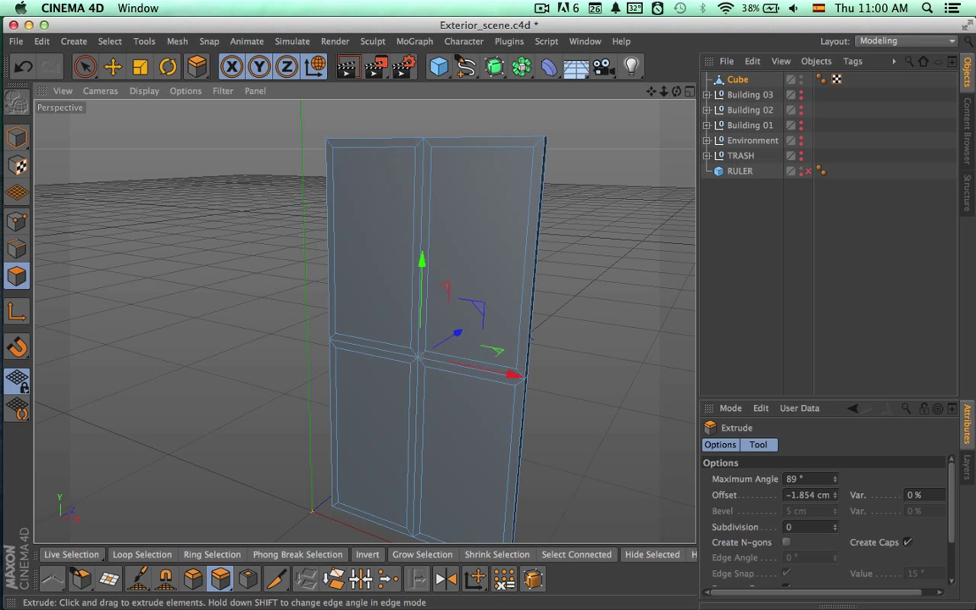
{"action": "mouse_move", "coordinate": [426, 394]}
{"action": "left_mouse_down"}
{"action": "mouse_move", "coordinate": [558, 392]}
{"action": "mouse_move", "coordinate": [440, 381]}
{"action": "left_mouse_up"}
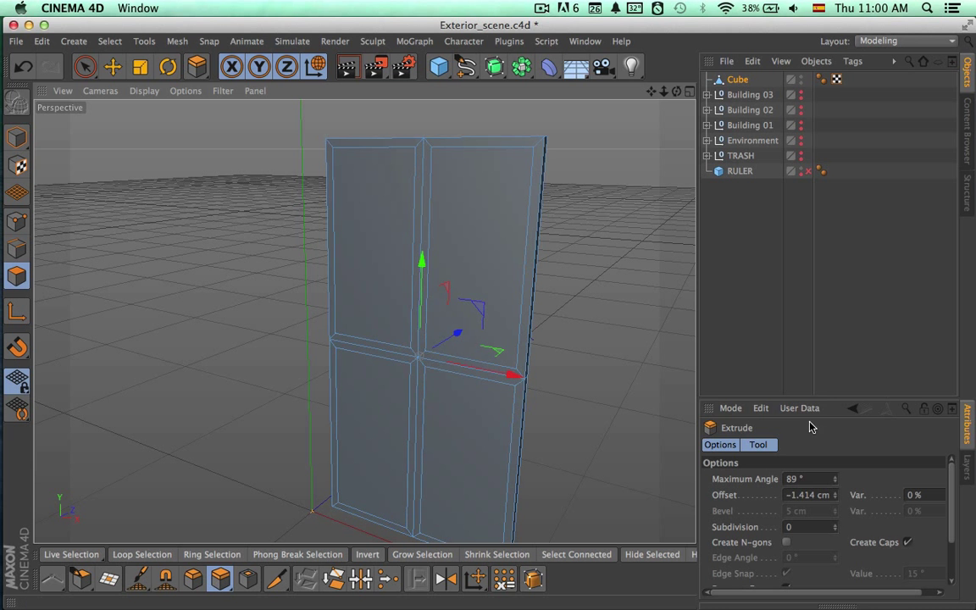
{"action": "key", "text": "super+z"}
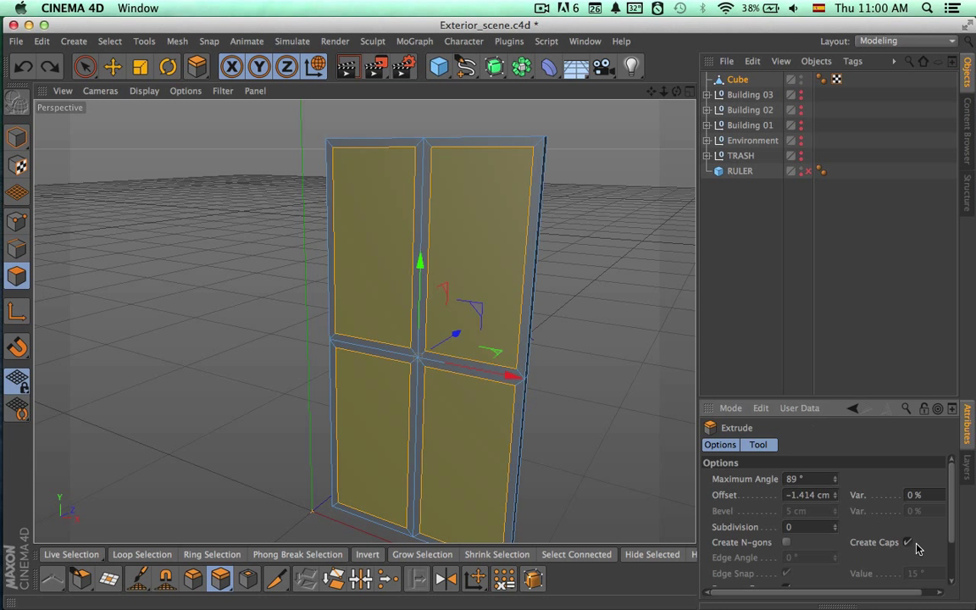
{"action": "left_click_drag", "start_coordinate": [515, 436], "coordinate": [403, 434]}
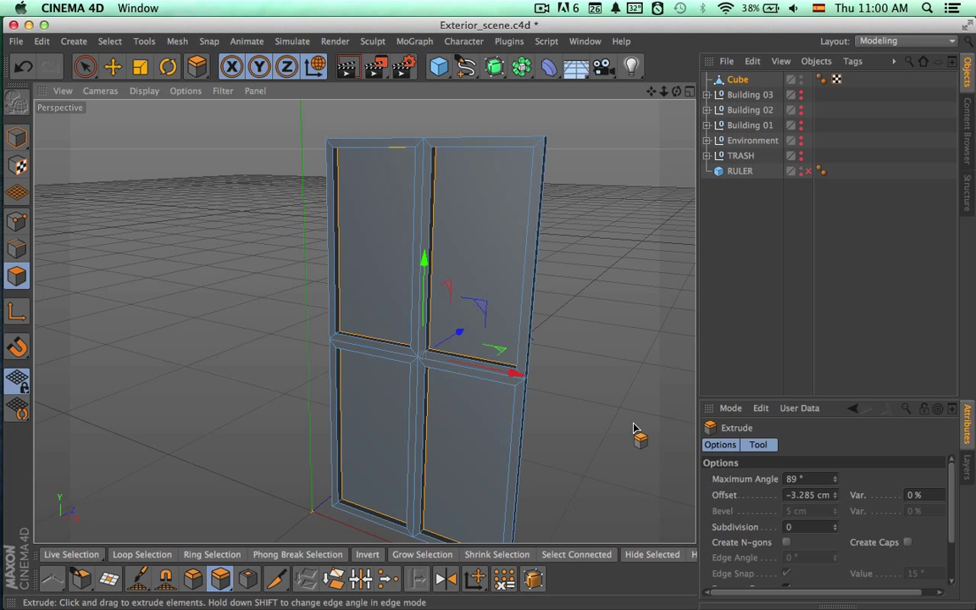
Step: Render the door in the viewport and examine its recessed panels from an angle
{"action": "key", "text": "super+r"}
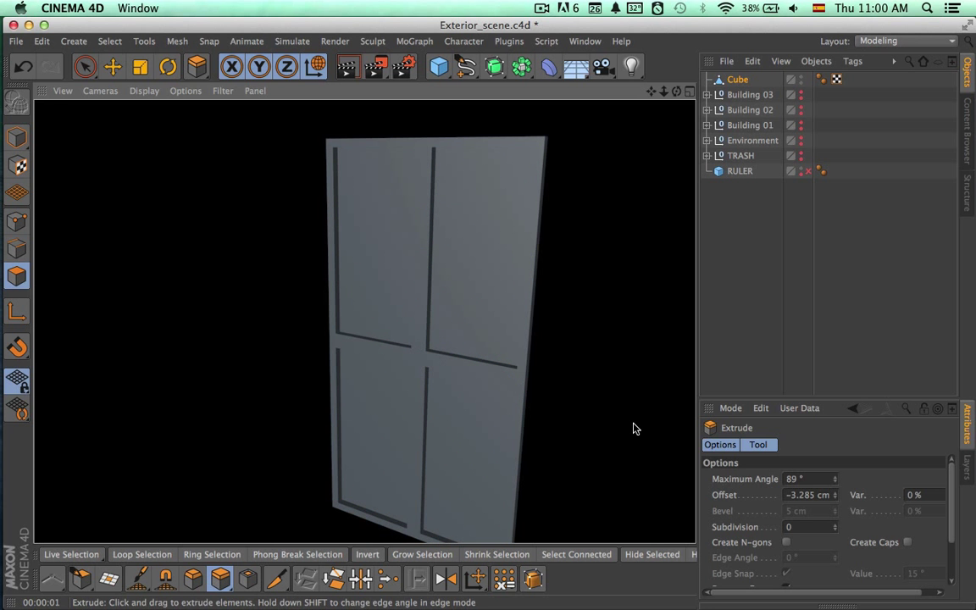
{"action": "left_click", "coordinate": [737, 80]}
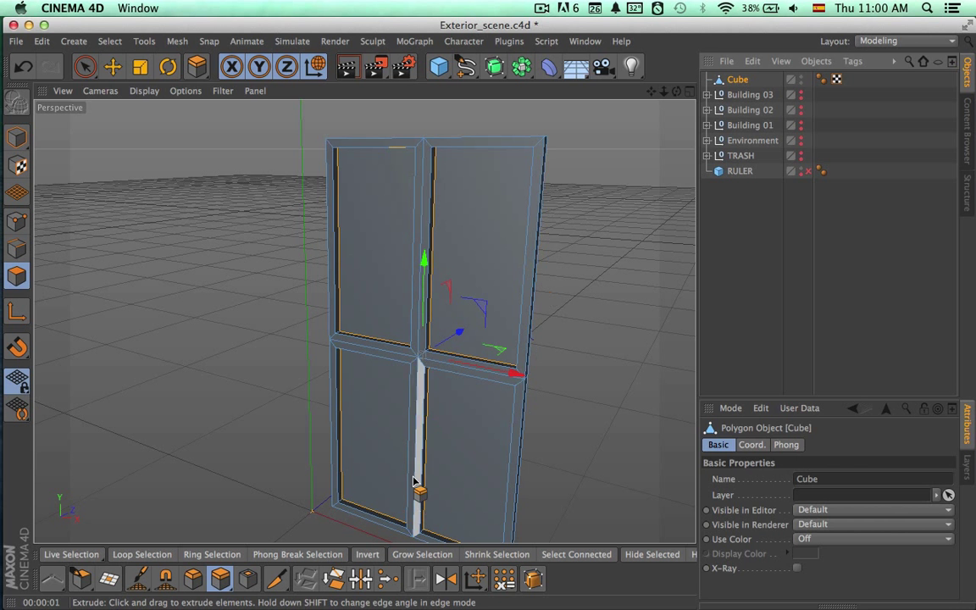
{"action": "key", "text": "space"}
{"action": "left_click_drag", "start_coordinate": [521, 427], "coordinate": [575, 370], "text": "alt"}
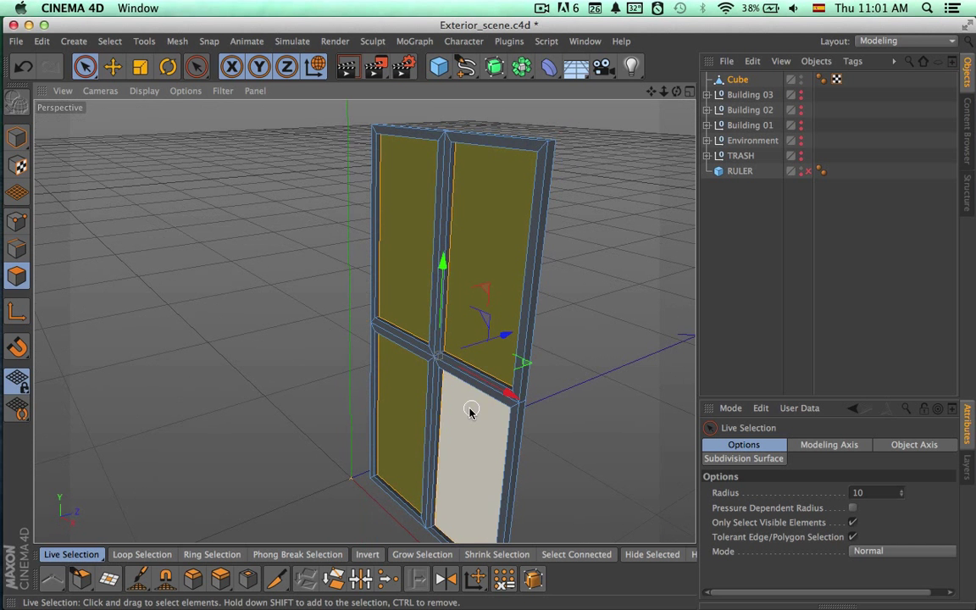
{"action": "left_click", "coordinate": [220, 578]}
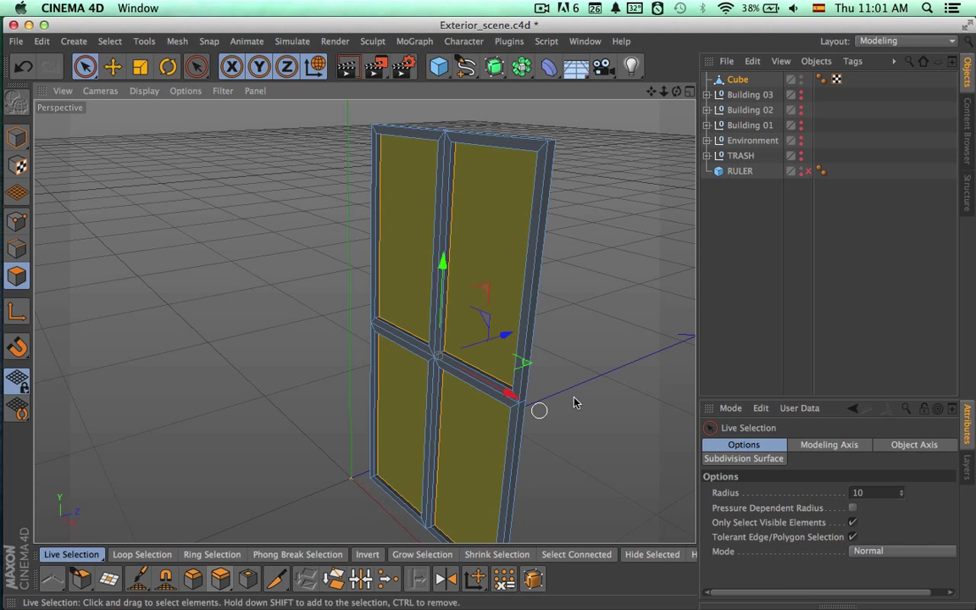
Step: Deselect the door and make Environment, Building 01, Building 02 and Building 03 visible in the scene again
{"action": "left_click", "coordinate": [798, 304]}
{"action": "right_click_drag", "start_coordinate": [591, 360], "coordinate": [474, 361], "text": "alt"}
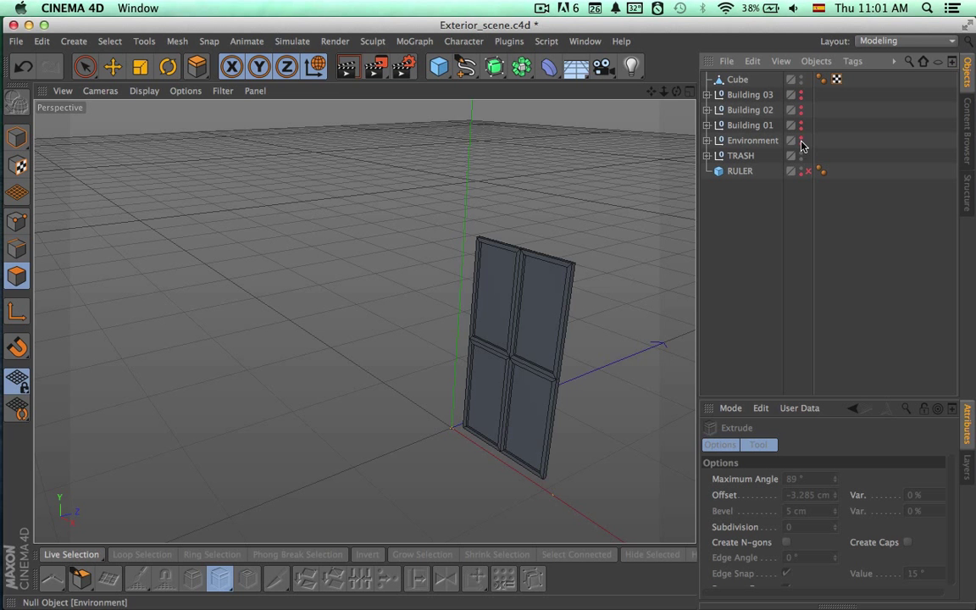
{"action": "left_click", "coordinate": [801, 139]}
{"action": "left_click", "coordinate": [801, 126]}
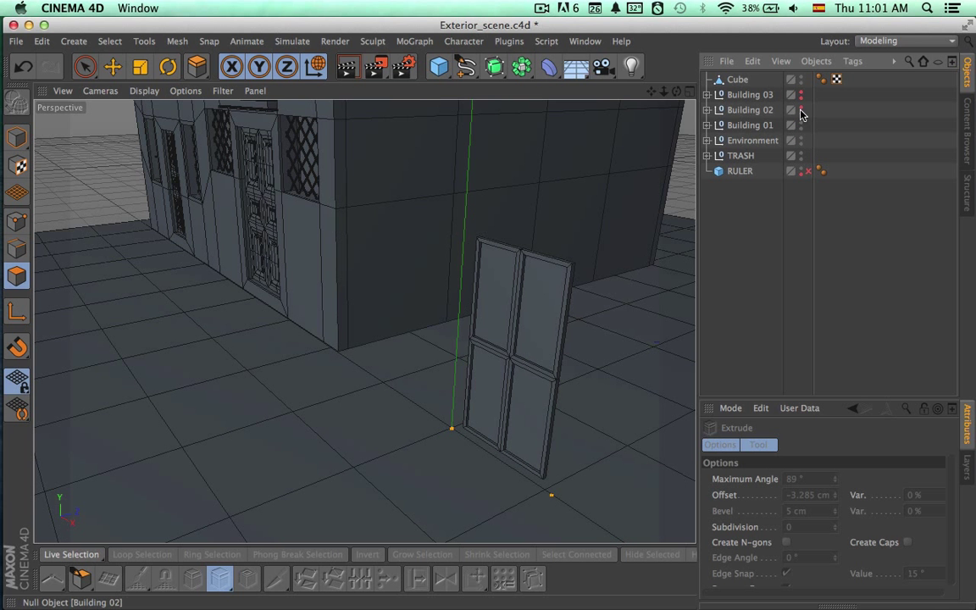
{"action": "left_click", "coordinate": [801, 110]}
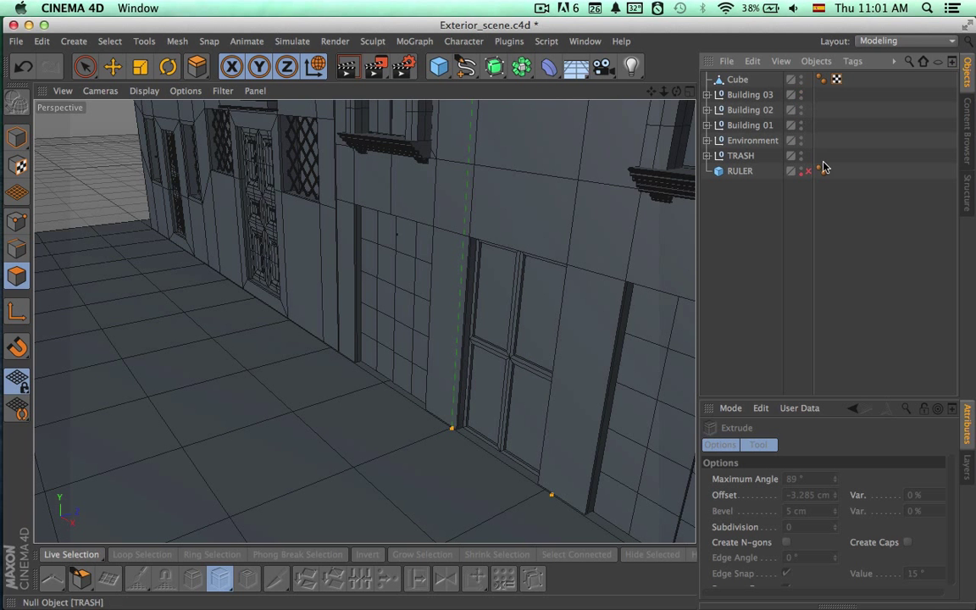
Step: Render the building facades in the viewport to check how the new door sits in the middle building
{"action": "left_click_drag", "start_coordinate": [562, 353], "coordinate": [691, 305], "text": "alt"}
{"action": "key", "text": "space"}
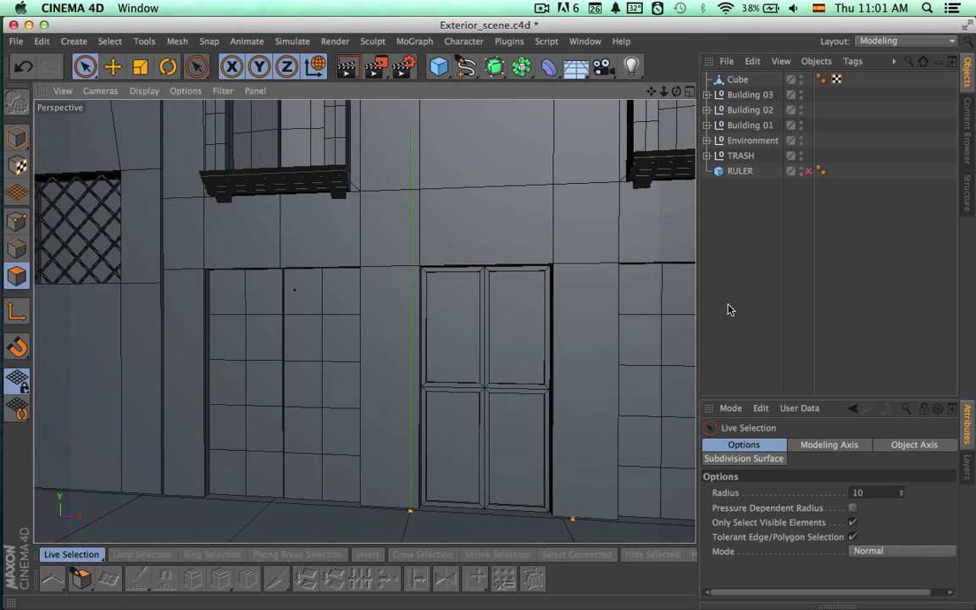
{"action": "right_click_drag", "start_coordinate": [534, 403], "coordinate": [433, 409], "text": "alt"}
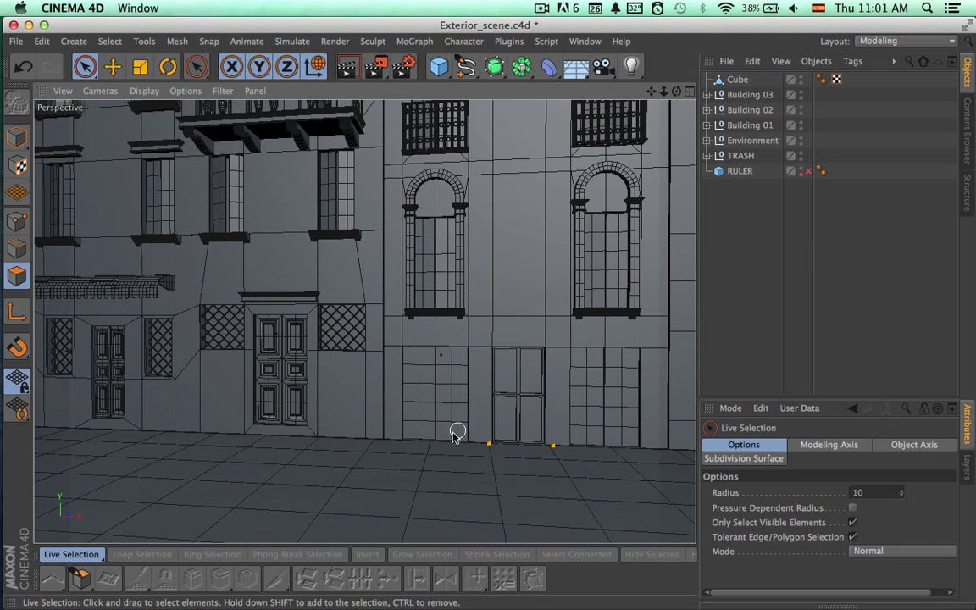
{"action": "left_click_drag", "start_coordinate": [452, 434], "coordinate": [426, 389], "text": "alt"}
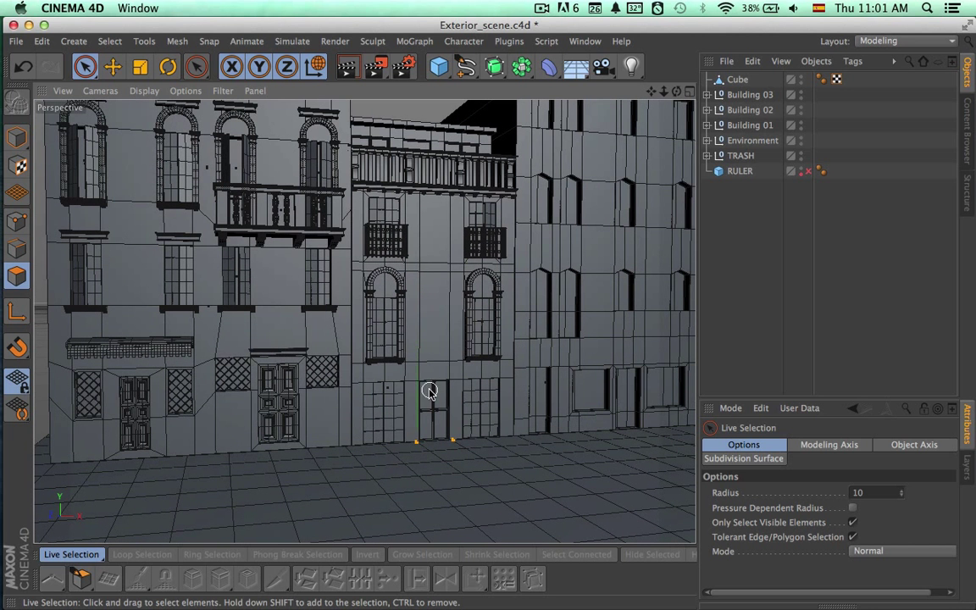
{"action": "key", "text": "ctrl+r"}
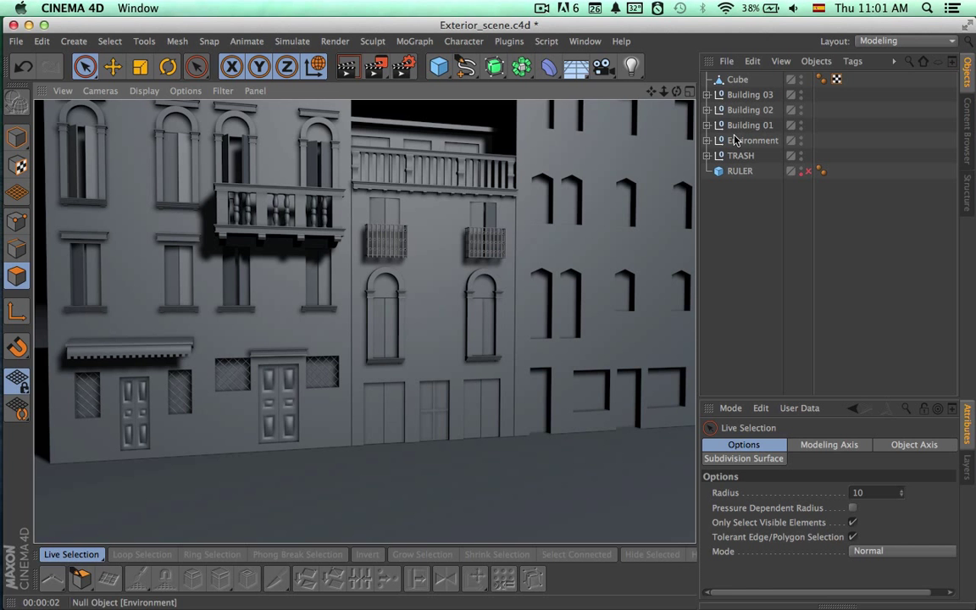
Step: Rename the door cube as Door
{"action": "left_click", "coordinate": [741, 80]}
{"action": "double_click", "coordinate": [739, 80]}
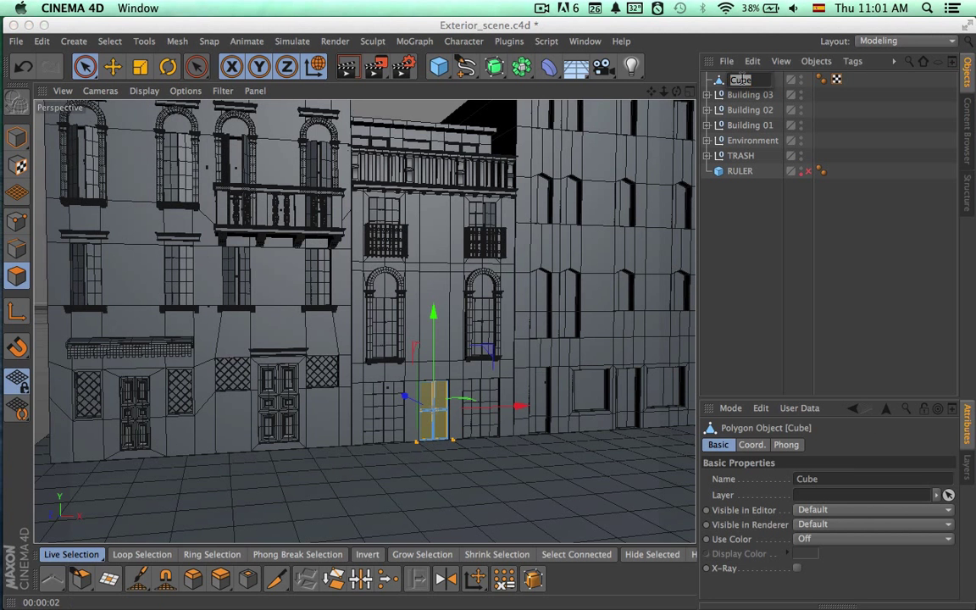
{"action": "type", "text": "Door"}
{"action": "key", "text": "Return"}
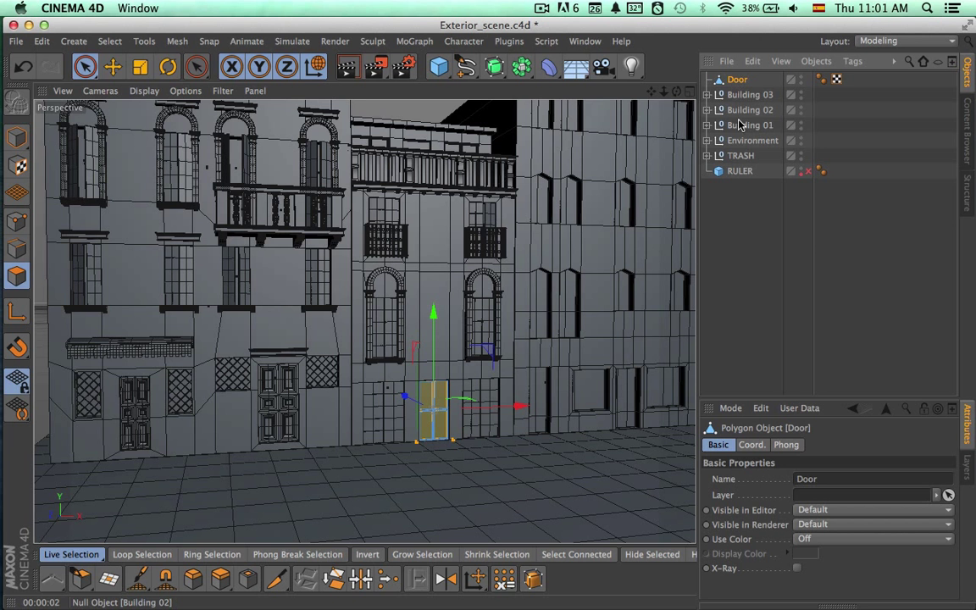
Step: Move the door into Building 02's 1st Floor group between Doors A and Doors C and rename it Door B
{"action": "left_click", "coordinate": [707, 110]}
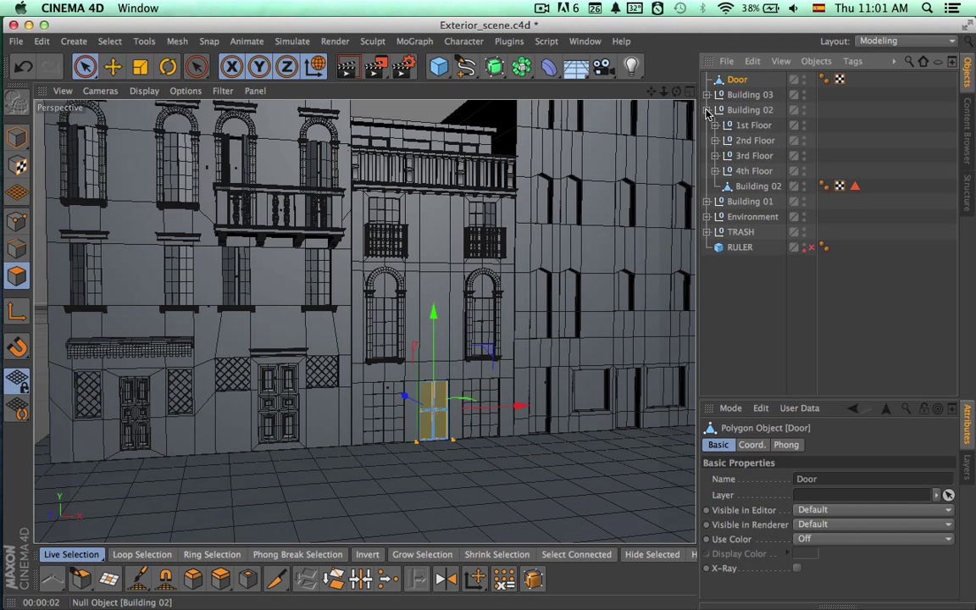
{"action": "left_click", "coordinate": [714, 125]}
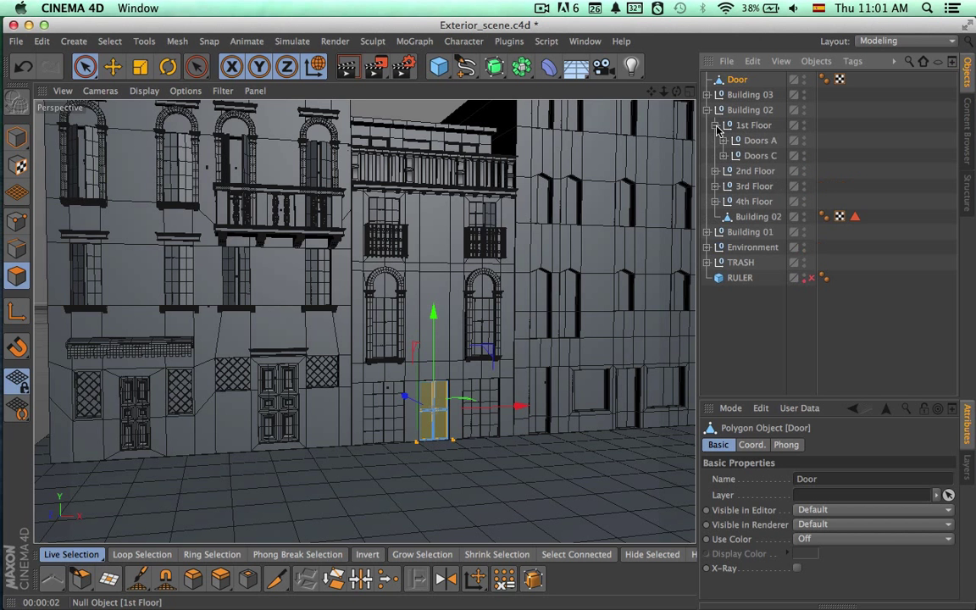
{"action": "left_click_drag", "start_coordinate": [734, 79], "coordinate": [762, 151]}
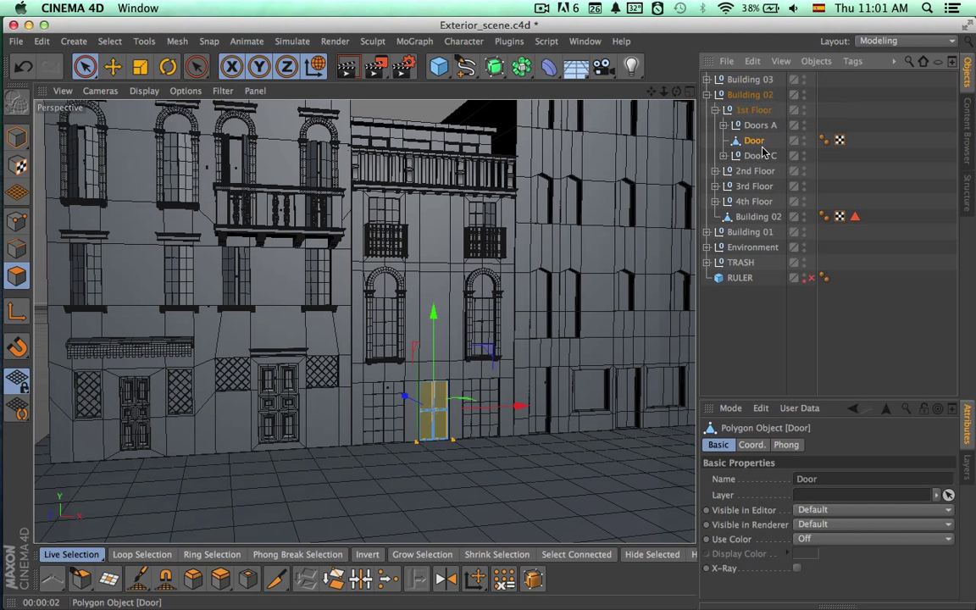
{"action": "type", "text": "B"}
{"action": "key", "text": "Return"}
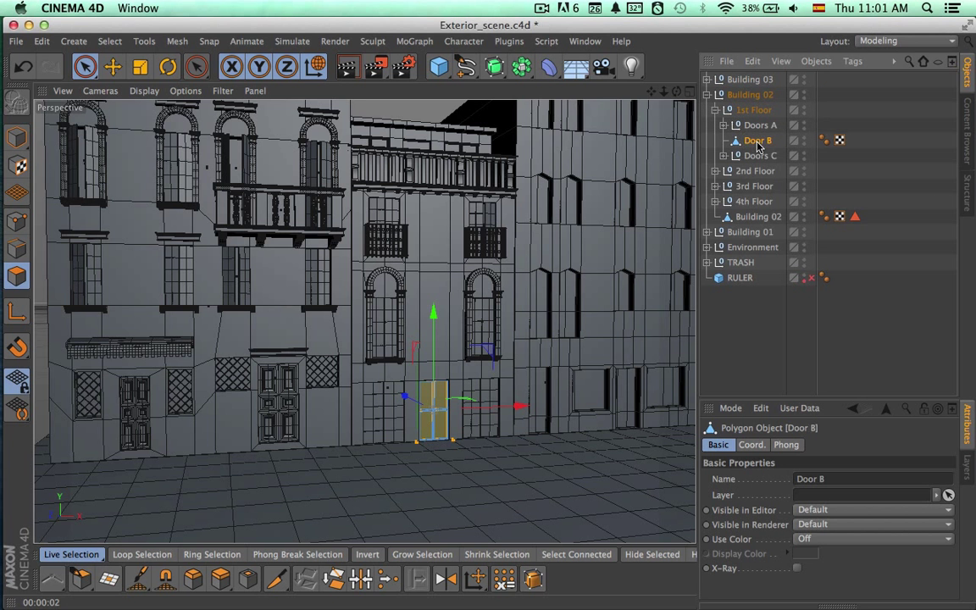
{"action": "left_click", "coordinate": [716, 110]}
{"action": "left_click", "coordinate": [706, 95]}
{"action": "left_click", "coordinate": [739, 96]}
{"action": "left_click", "coordinate": [730, 351]}
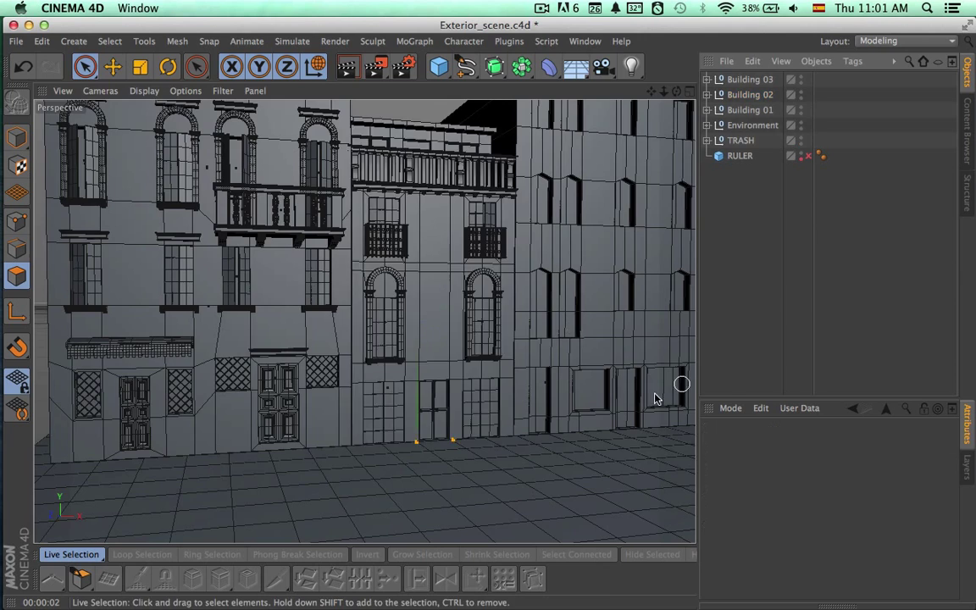
Step: Switch to model editing mode and select the Window D group on Building 01's 4th Floor
{"action": "left_click_drag", "start_coordinate": [610, 423], "coordinate": [550, 372], "text": "alt"}
{"action": "middle_click_drag", "start_coordinate": [551, 373], "coordinate": [491, 429], "text": "alt"}
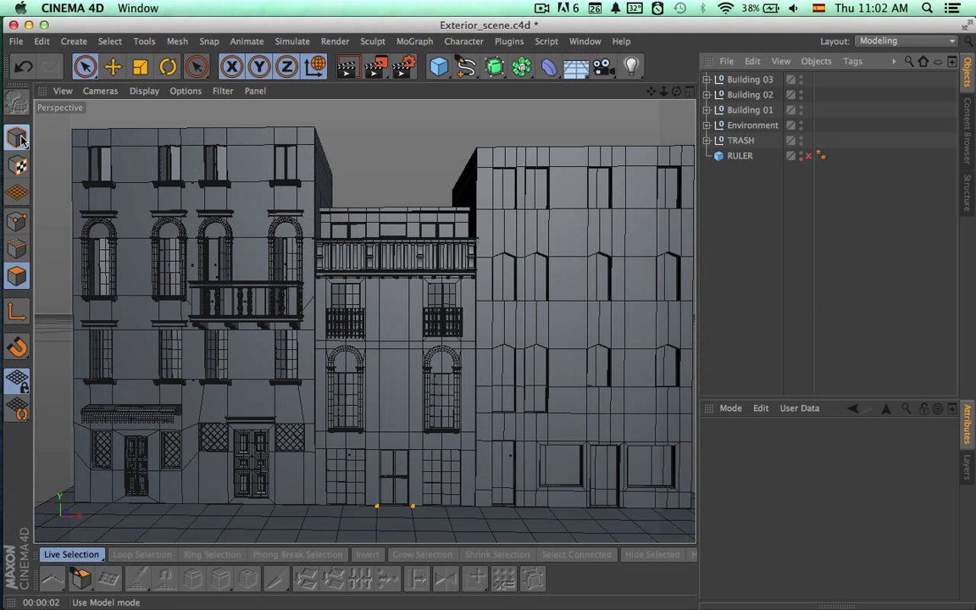
{"action": "left_click", "coordinate": [20, 140]}
{"action": "left_click", "coordinate": [284, 159]}
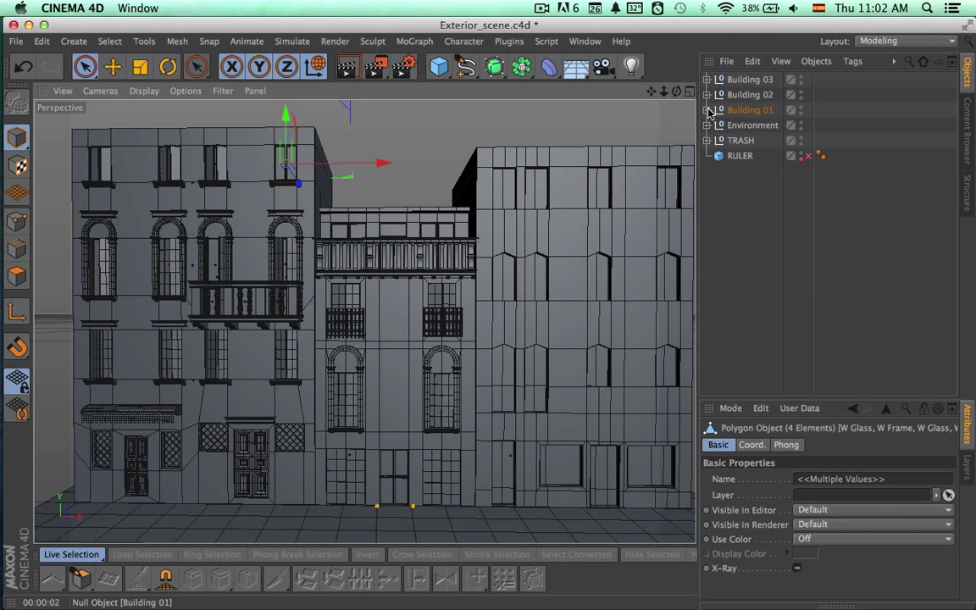
{"action": "left_click", "coordinate": [708, 110]}
{"action": "double_click", "coordinate": [744, 339]}
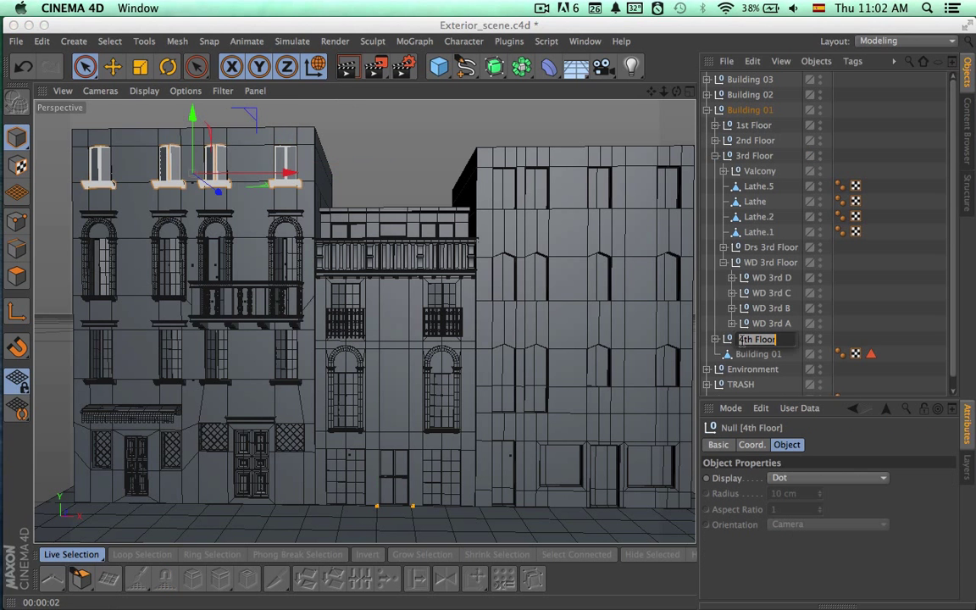
{"action": "left_click", "coordinate": [715, 339]}
{"action": "scroll", "coordinate": [761, 354], "scroll_direction": "down", "scroll_amount": 3}
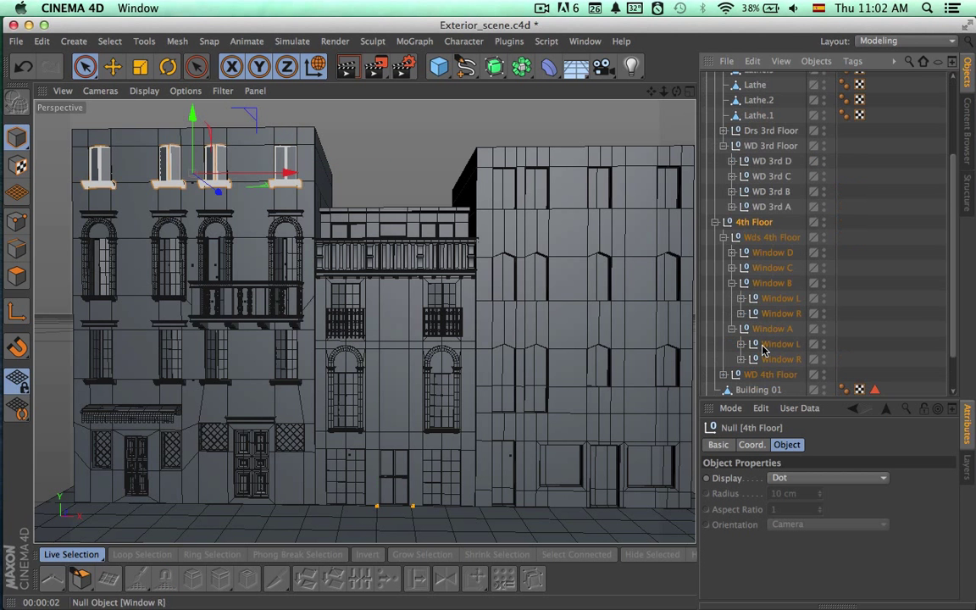
{"action": "left_click", "coordinate": [773, 252]}
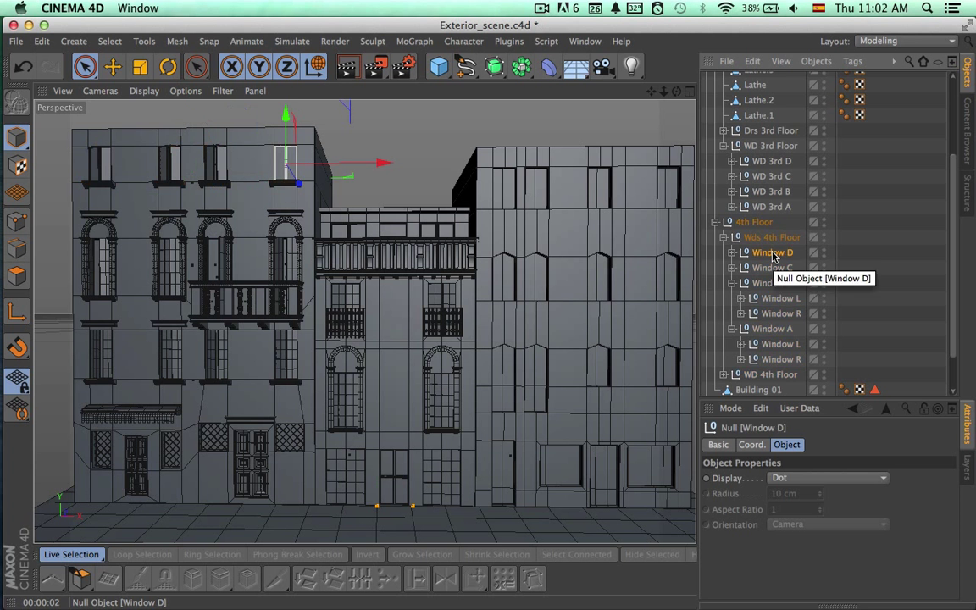
Step: Place a copy of Window D at the top level of the object hierarchy and collapse Building 01
{"action": "scroll", "coordinate": [772, 256], "scroll_direction": "up", "scroll_amount": 1}
{"action": "left_click", "coordinate": [715, 241]}
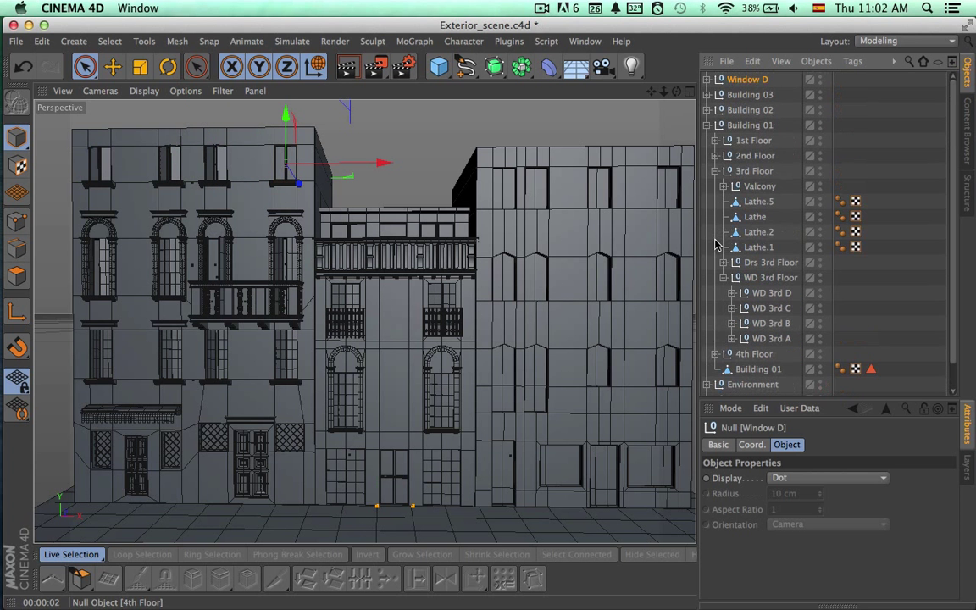
{"action": "left_click", "coordinate": [707, 125]}
Step: Move the Window D copy across to Building 03 and, in the Front view, down onto its leftmost top-floor opening
{"action": "left_click_drag", "start_coordinate": [363, 163], "coordinate": [595, 172]}
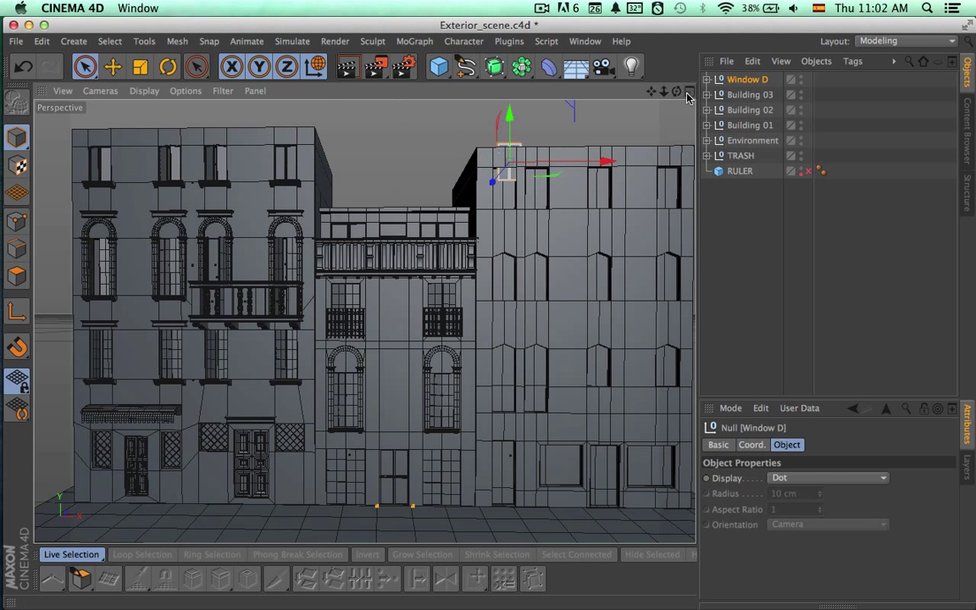
{"action": "left_click", "coordinate": [688, 93]}
{"action": "left_click", "coordinate": [686, 322]}
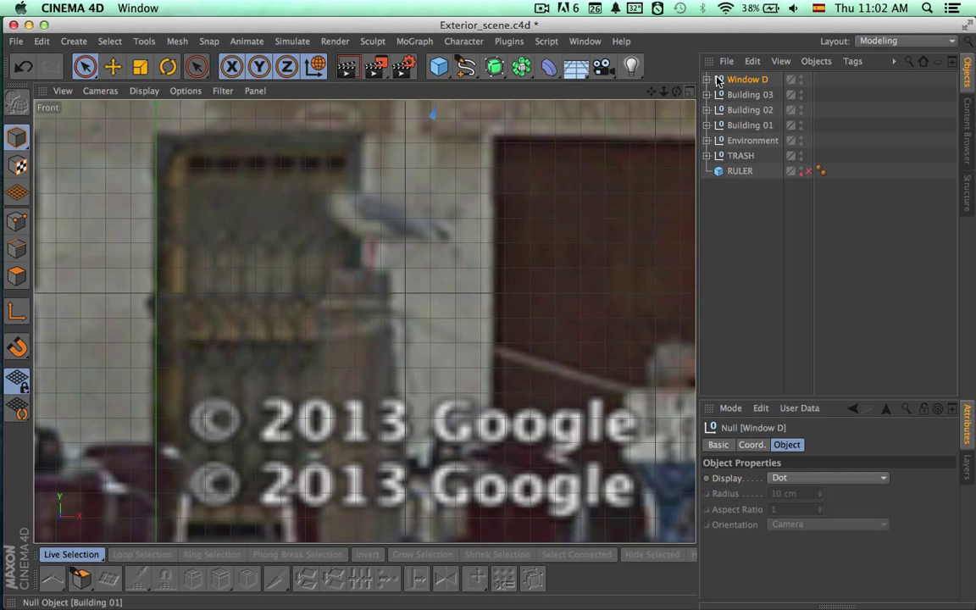
{"action": "key", "text": "s"}
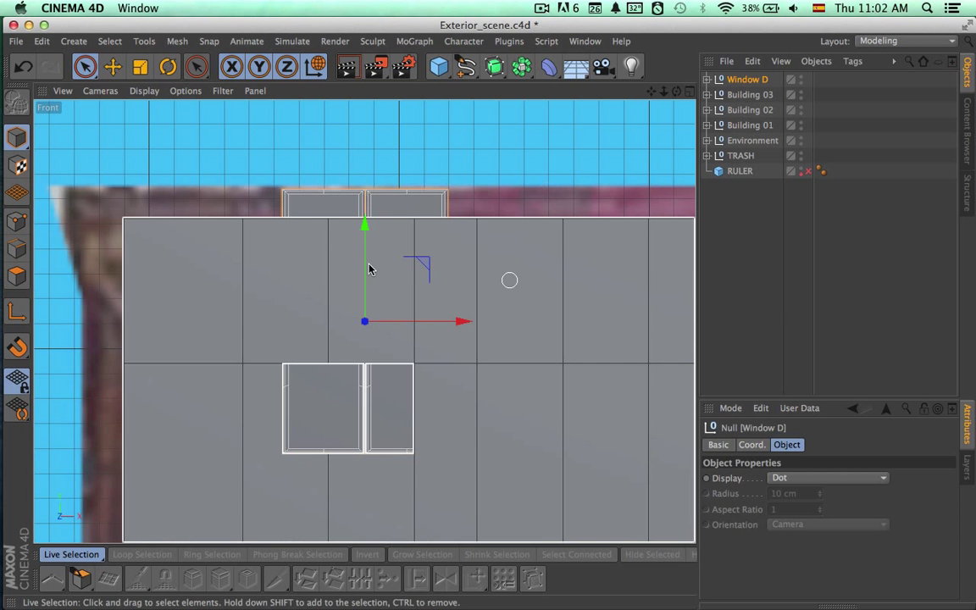
{"action": "left_click_drag", "start_coordinate": [420, 261], "coordinate": [393, 417]}
Step: Center the window copy in Building 03's leftmost top-floor opening and scale it taller to fit the opening
{"action": "key", "text": "o"}
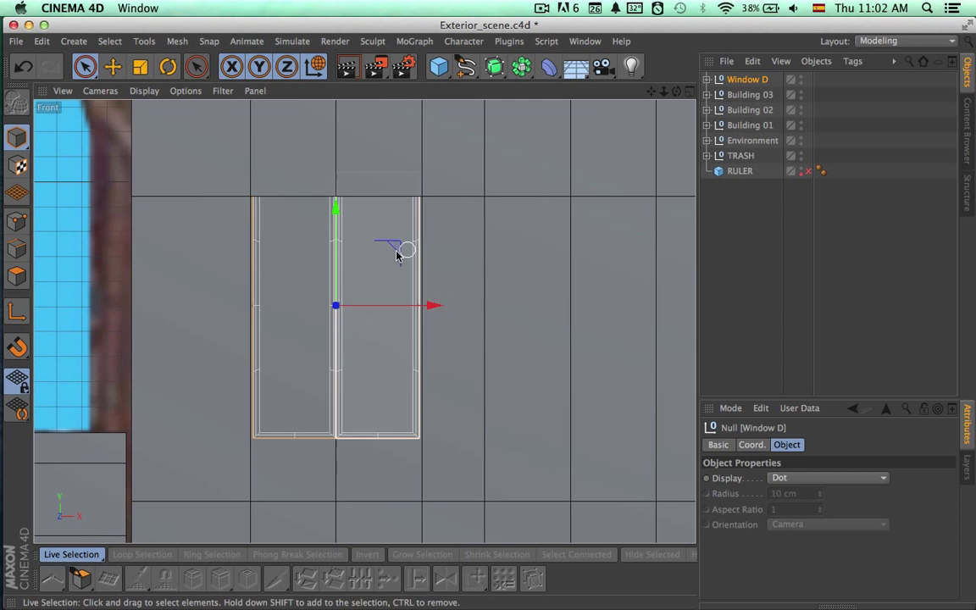
{"action": "left_click_drag", "start_coordinate": [396, 254], "coordinate": [397, 299]}
{"action": "left_click_drag", "start_coordinate": [338, 290], "coordinate": [334, 253]}
{"action": "key", "text": "t"}
{"action": "key", "text": "9"}
{"action": "right_click_drag", "start_coordinate": [510, 274], "coordinate": [485, 288], "text": "alt"}
{"action": "middle_click_drag", "start_coordinate": [489, 338], "coordinate": [386, 294], "text": "alt"}
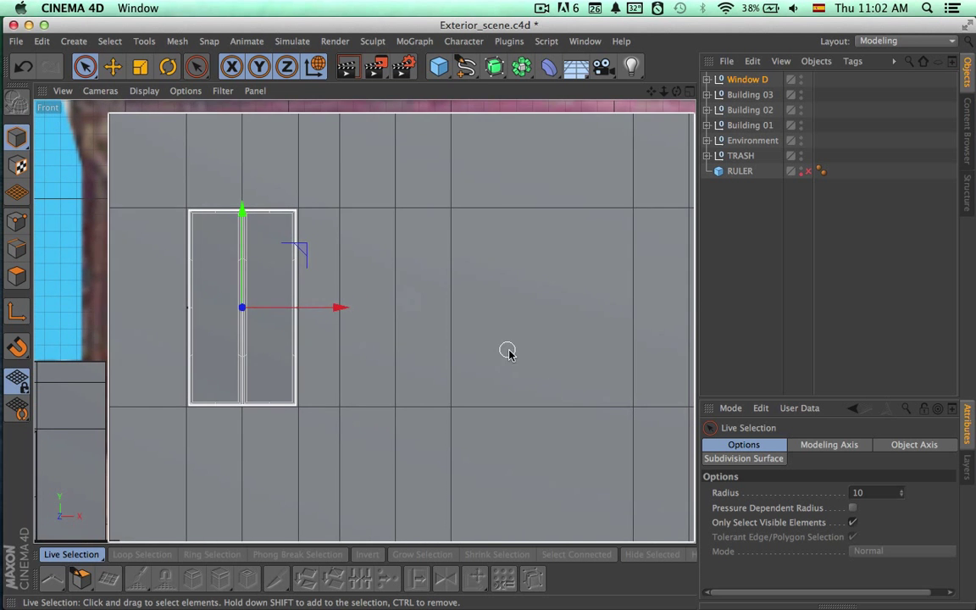
Step: Rename the Window D copy fitted in Building 03's leftmost top-floor opening as Window A
{"action": "right_click_drag", "start_coordinate": [506, 351], "coordinate": [449, 349], "text": "alt"}
{"action": "middle_click_drag", "start_coordinate": [486, 388], "coordinate": [421, 309], "text": "alt"}
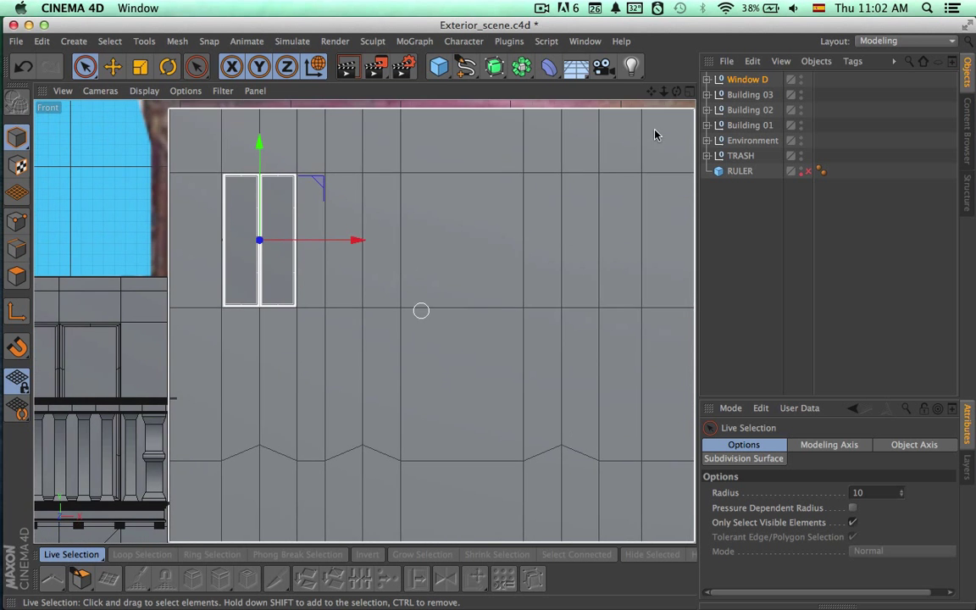
{"action": "double_click", "coordinate": [749, 81]}
{"action": "key", "text": "Return"}
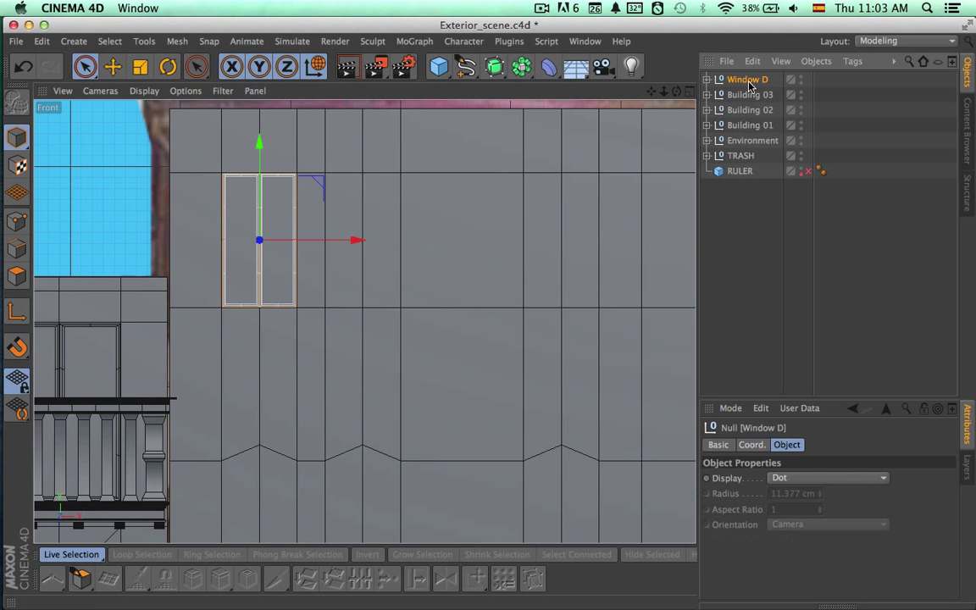
Step: Duplicate Window A, move the copy into Building 03's second top-floor opening, and rename it Window B
{"action": "key", "text": "ctrl+c"}
{"action": "key", "text": "ctrl+v"}
{"action": "left_click_drag", "start_coordinate": [356, 240], "coordinate": [455, 242]}
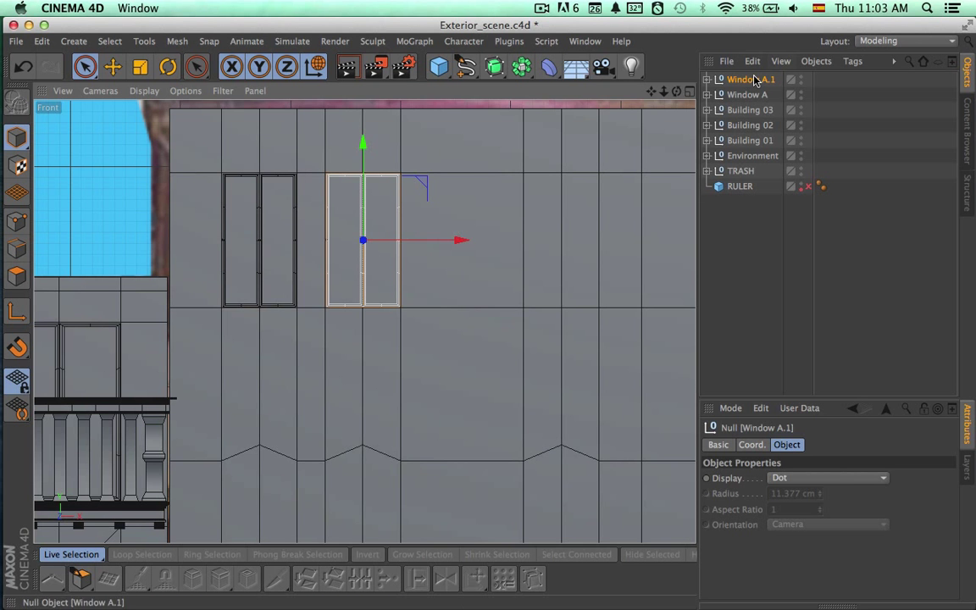
{"action": "double_click", "coordinate": [753, 80]}
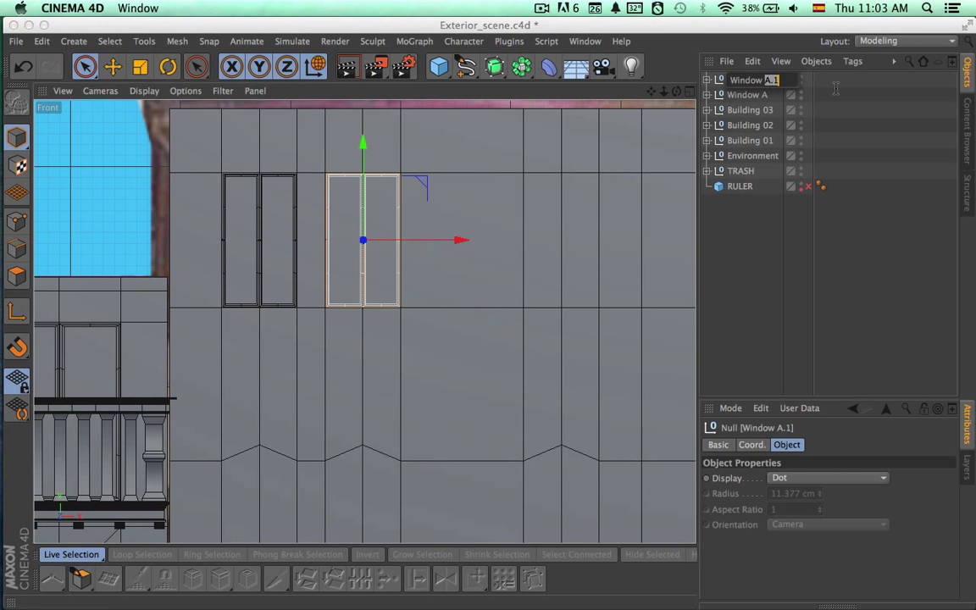
{"action": "type", "text": "B"}
{"action": "key", "text": "Return"}
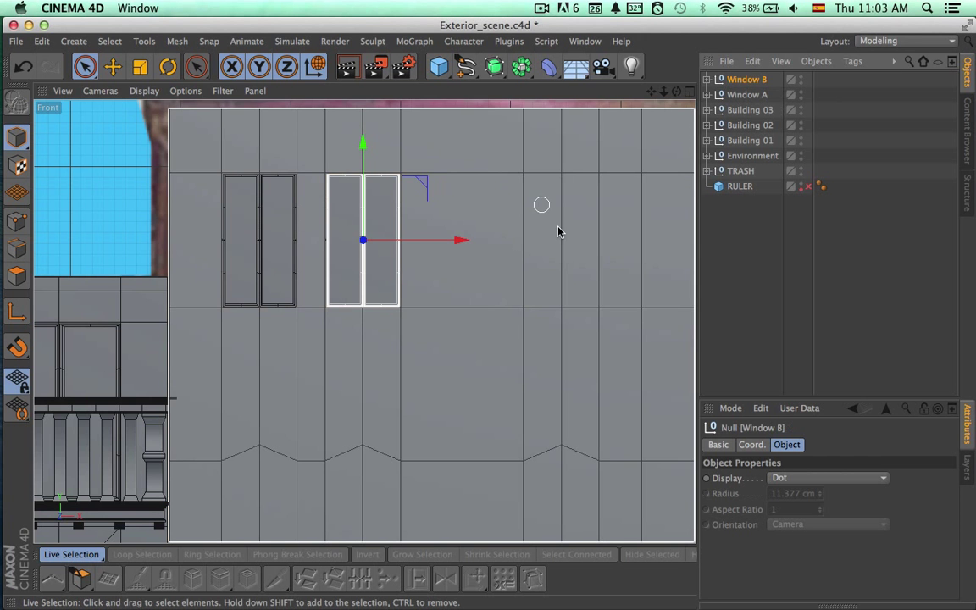
Step: Duplicate Window B, rename the copy Window C, and move it across to Building 03's third top-floor opening
{"action": "scroll", "coordinate": [364, 320], "scroll_direction": "down", "scroll_amount": 8}
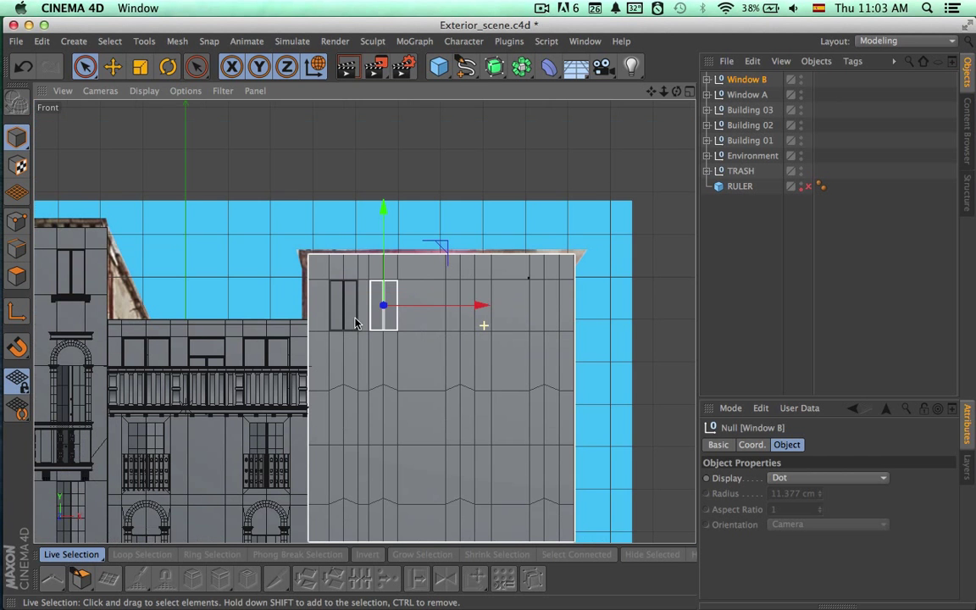
{"action": "key", "text": "super+c"}
{"action": "key", "text": "super+v"}
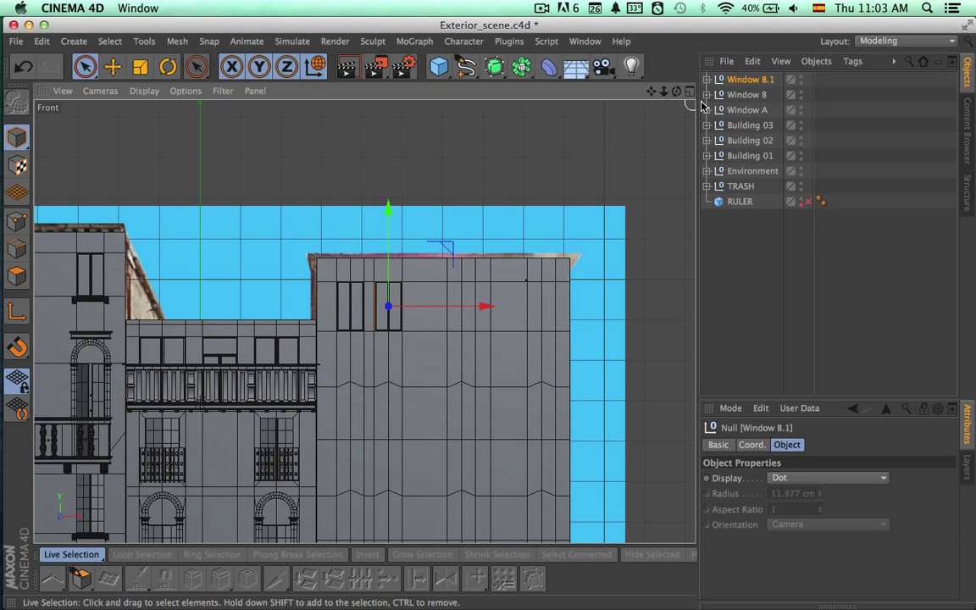
{"action": "double_click", "coordinate": [751, 80]}
{"action": "type", "text": "C"}
{"action": "key", "text": "Return"}
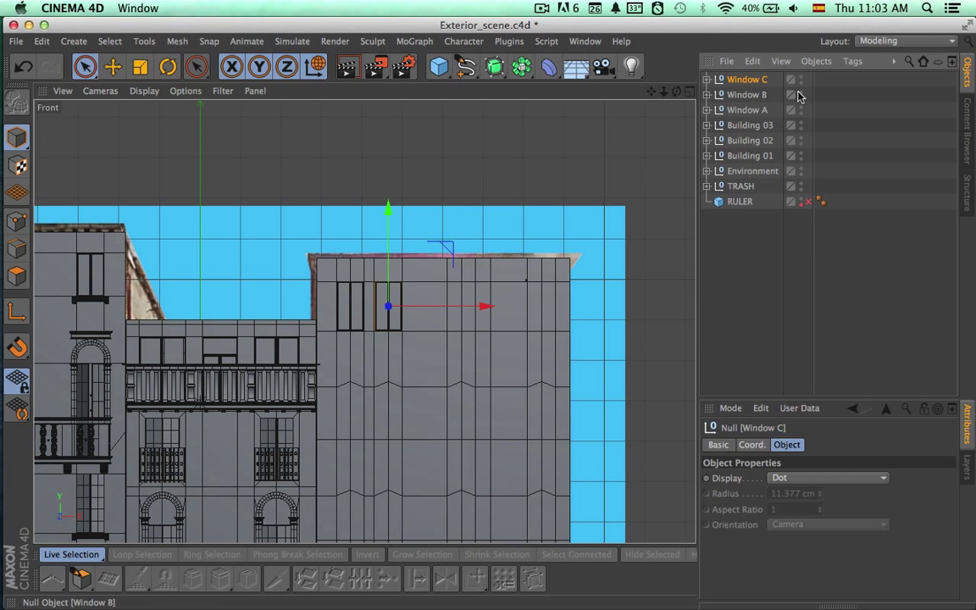
{"action": "left_click_drag", "start_coordinate": [483, 306], "coordinate": [563, 305]}
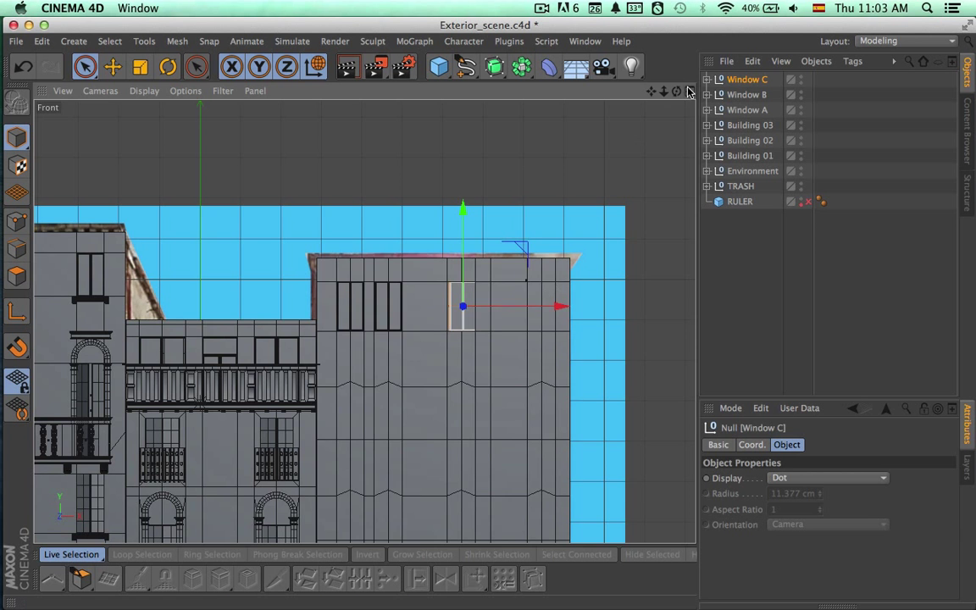
Step: Duplicate Window C and, in the Perspective view, move the copy across to Building 03's rightmost top-floor opening
{"action": "left_click", "coordinate": [690, 91]}
{"action": "key", "text": "super+c"}
{"action": "key", "text": "super+v"}
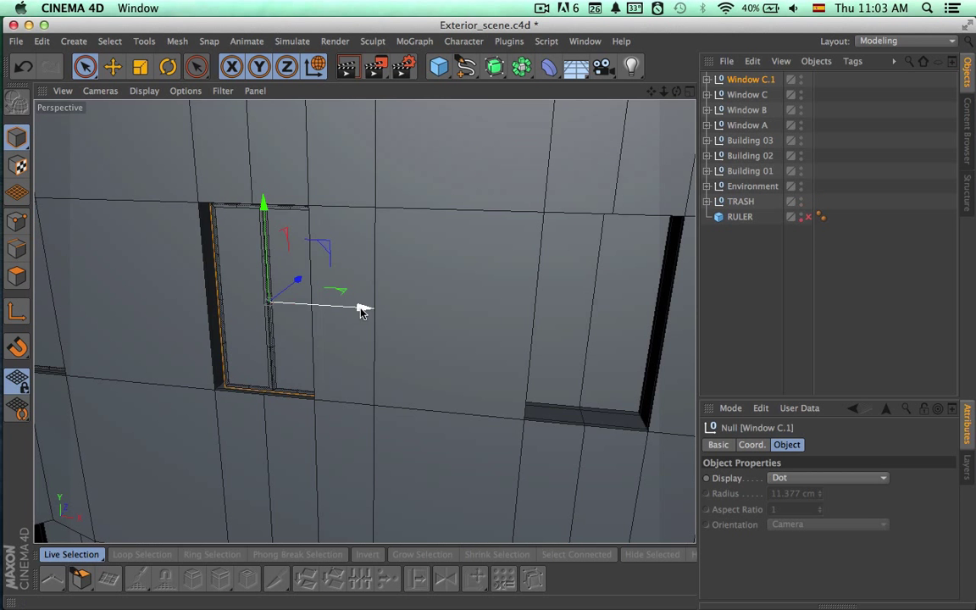
{"action": "left_click_drag", "start_coordinate": [361, 306], "coordinate": [693, 329]}
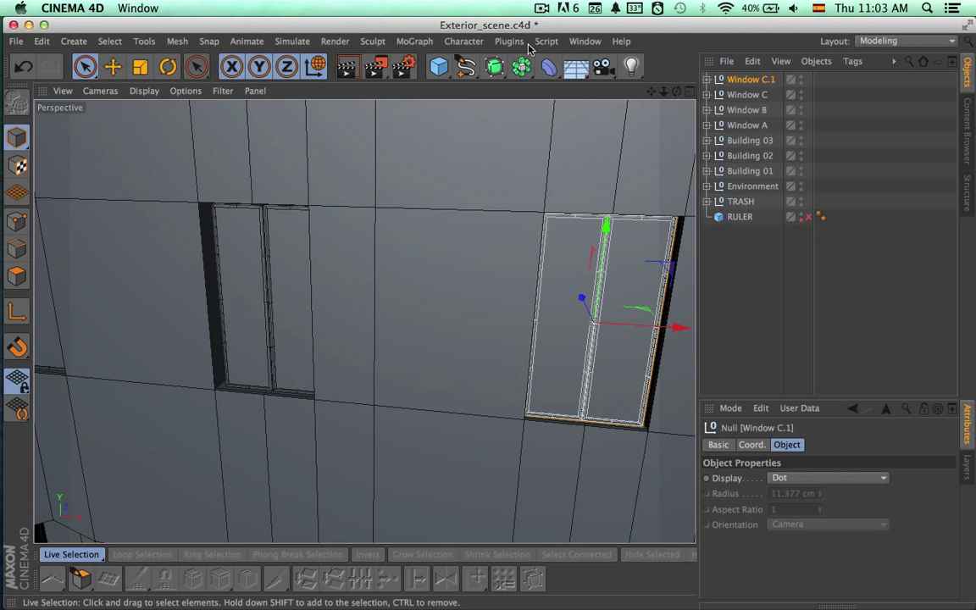
Step: In the Front view, shift Window C slightly along X to center it in the third top-floor opening
{"action": "left_click", "coordinate": [689, 91]}
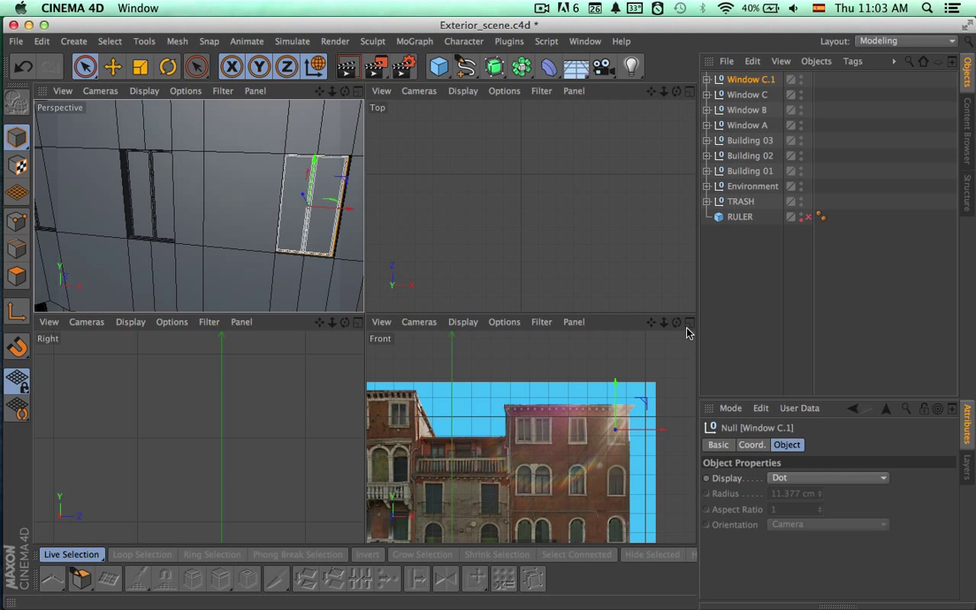
{"action": "key", "text": "F4"}
{"action": "right_click_drag", "start_coordinate": [546, 255], "coordinate": [726, 251], "text": "alt"}
{"action": "middle_click_drag", "start_coordinate": [364, 322], "coordinate": [407, 265], "text": "alt"}
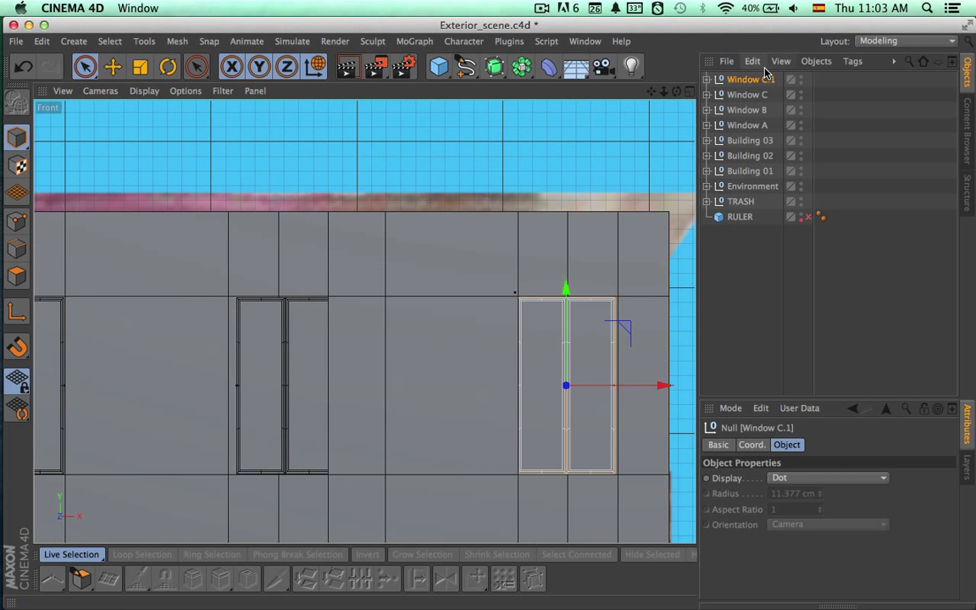
{"action": "left_click", "coordinate": [747, 95]}
{"action": "scroll", "coordinate": [309, 342], "scroll_direction": "up", "scroll_amount": 3}
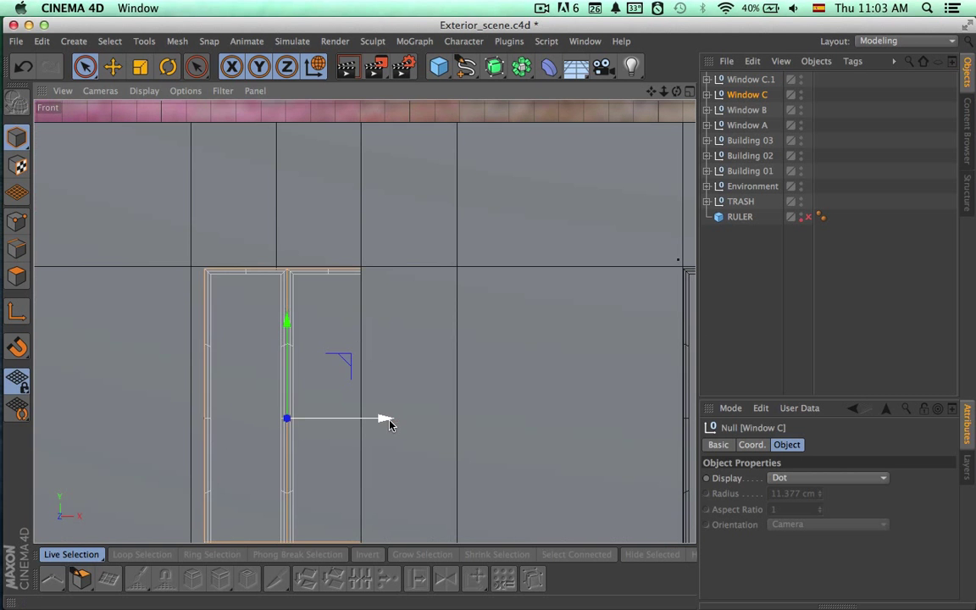
{"action": "left_click_drag", "start_coordinate": [383, 420], "coordinate": [375, 421]}
Step: Rename the rightmost window copy as Window D and shift it slightly along X to center it in its opening
{"action": "middle_click_drag", "start_coordinate": [499, 379], "coordinate": [269, 321], "text": "alt"}
{"action": "left_click", "coordinate": [752, 80]}
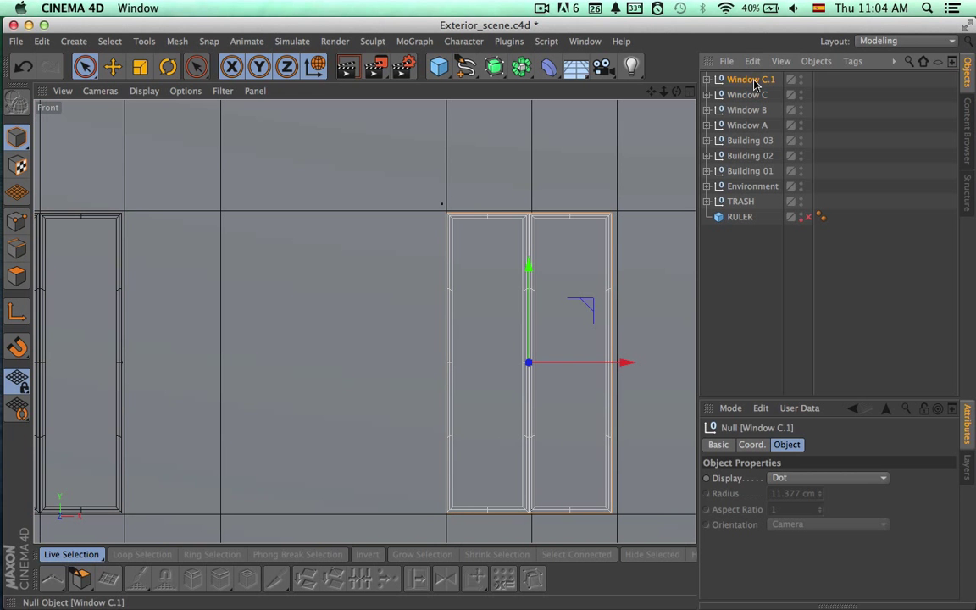
{"action": "double_click", "coordinate": [766, 82]}
{"action": "type", "text": "D"}
{"action": "key", "text": "Return"}
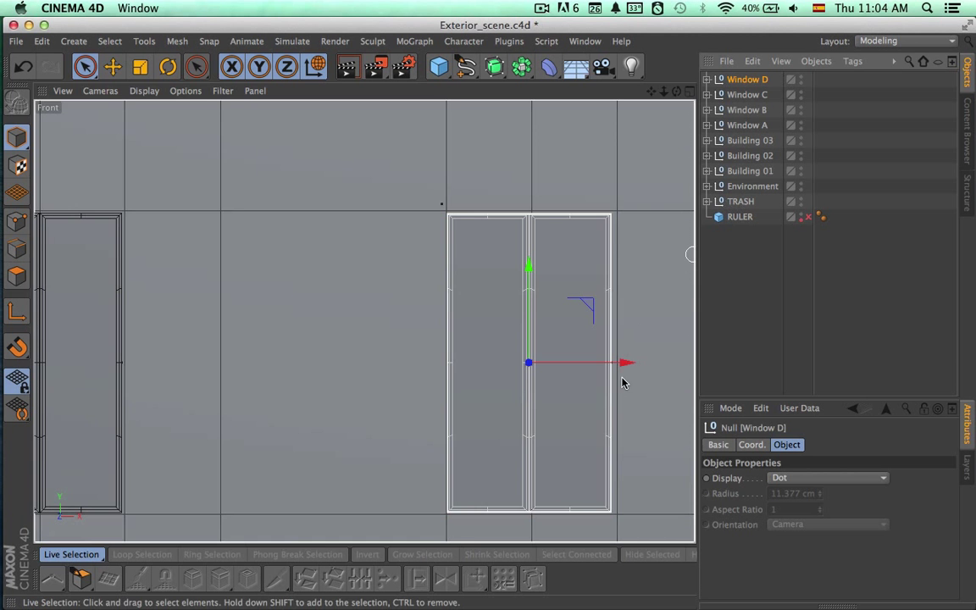
{"action": "left_click_drag", "start_coordinate": [621, 366], "coordinate": [624, 366]}
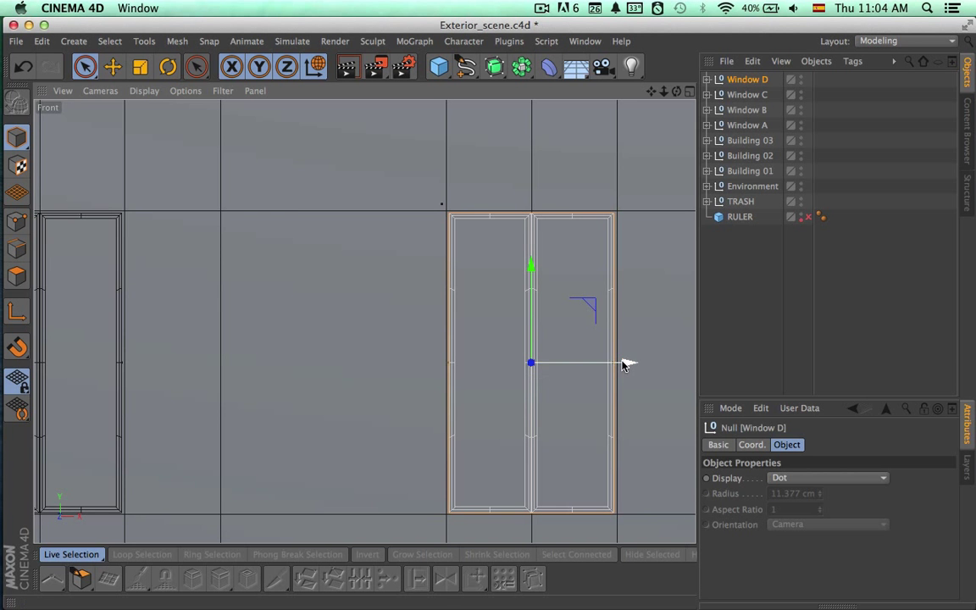
Step: Return to the Perspective view and group Window A through Window D under one null
{"action": "right_click_drag", "start_coordinate": [565, 391], "coordinate": [400, 388], "text": "alt"}
{"action": "middle_click_drag", "start_coordinate": [417, 390], "coordinate": [435, 228], "text": "alt"}
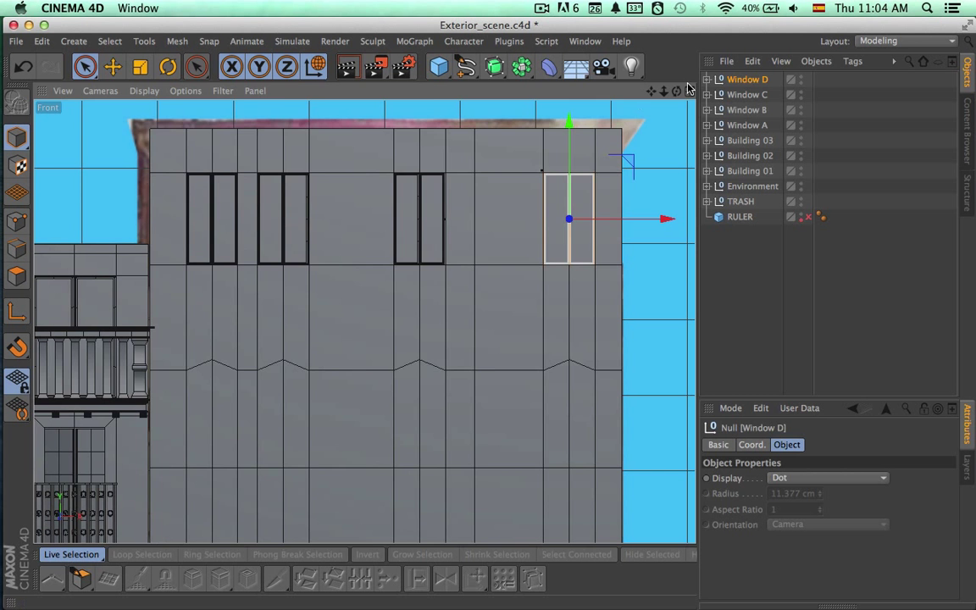
{"action": "left_click", "coordinate": [690, 91]}
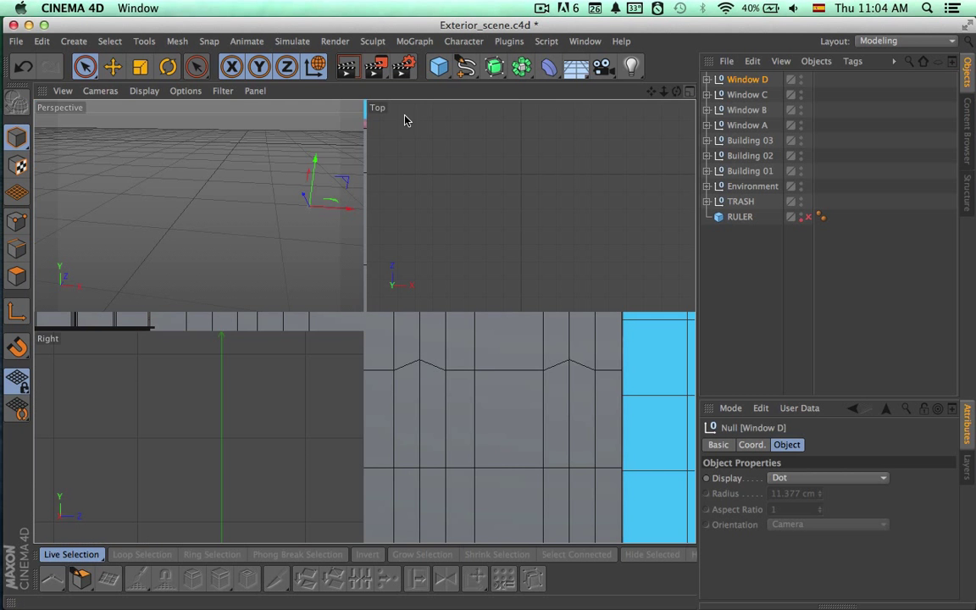
{"action": "middle_click", "coordinate": [360, 93]}
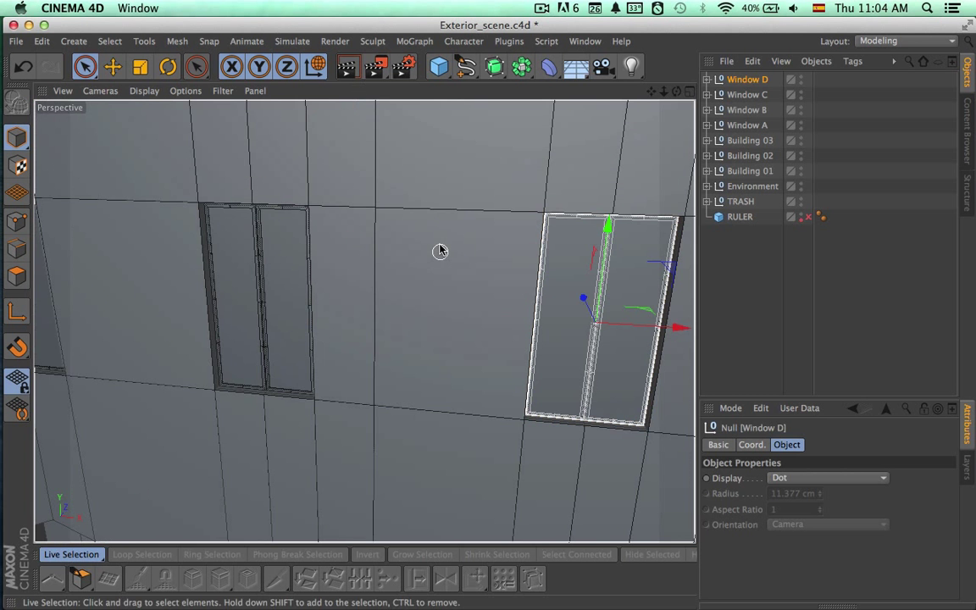
{"action": "right_click_drag", "start_coordinate": [418, 249], "coordinate": [377, 248], "text": "alt"}
{"action": "middle_click_drag", "start_coordinate": [288, 296], "coordinate": [405, 288], "text": "alt"}
{"action": "left_click_drag", "start_coordinate": [390, 299], "coordinate": [644, 203], "text": "alt"}
{"action": "left_click", "coordinate": [744, 126]}
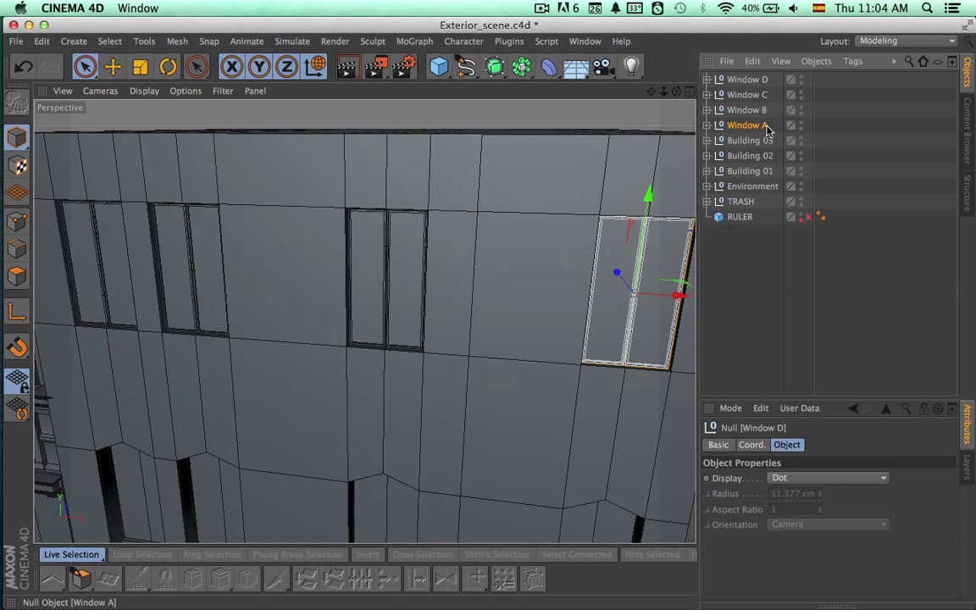
{"action": "left_click", "coordinate": [751, 81], "text": "shift"}
{"action": "key", "text": "alt+g"}
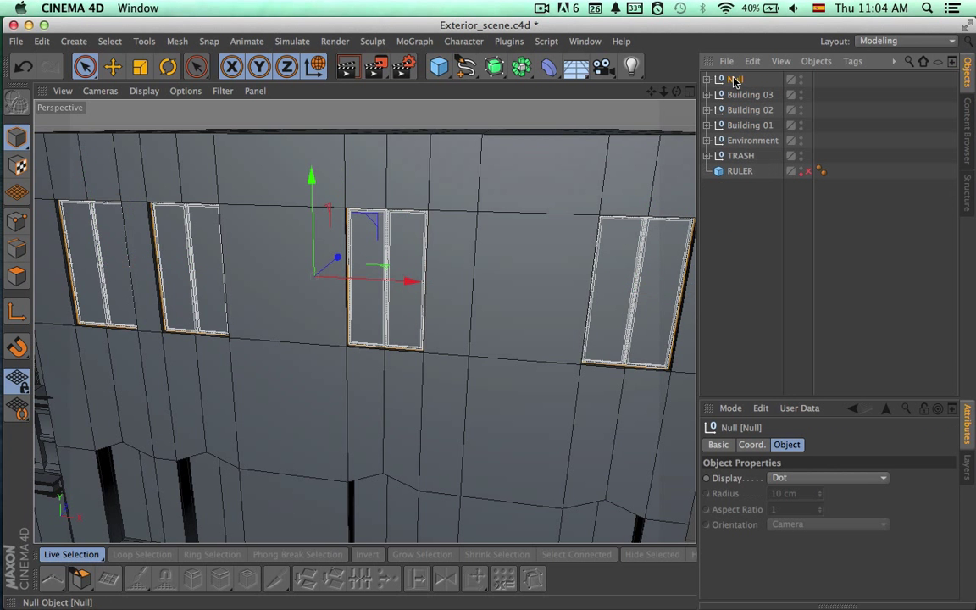
Step: Rename the null holding the four top-floor windows as 4th Floor
{"action": "right_click_drag", "start_coordinate": [542, 277], "coordinate": [422, 277], "text": "alt"}
{"action": "middle_click_drag", "start_coordinate": [404, 261], "coordinate": [327, 195], "text": "alt"}
{"action": "double_click", "coordinate": [737, 80]}
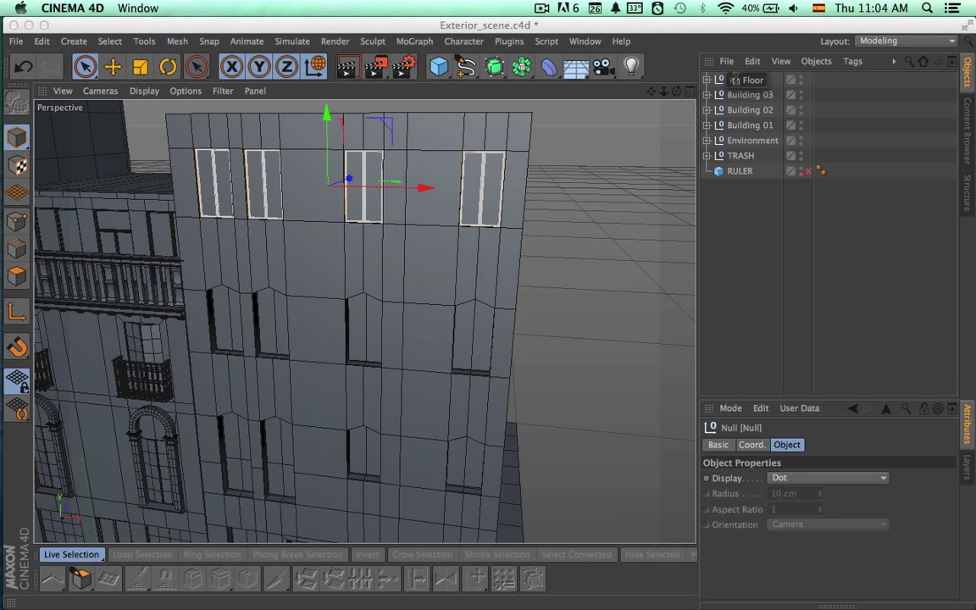
{"action": "type", "text": "4th Floor"}
{"action": "key", "text": "Return"}
Step: Rotate Window A's Window L and Window R panes slightly about the vertical axis and collapse the Window A group
{"action": "left_click", "coordinate": [716, 141]}
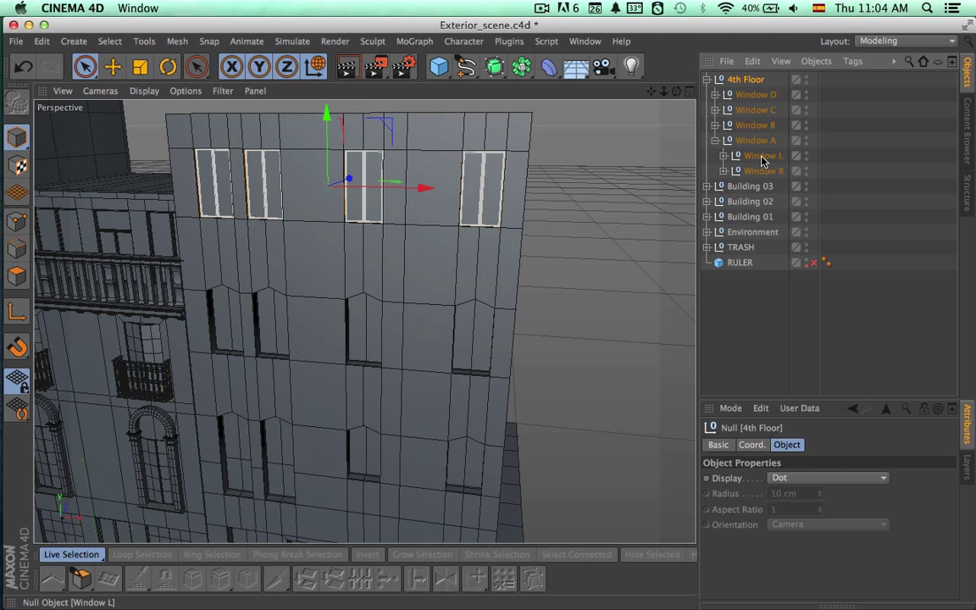
{"action": "left_click", "coordinate": [761, 155]}
{"action": "key", "text": "r"}
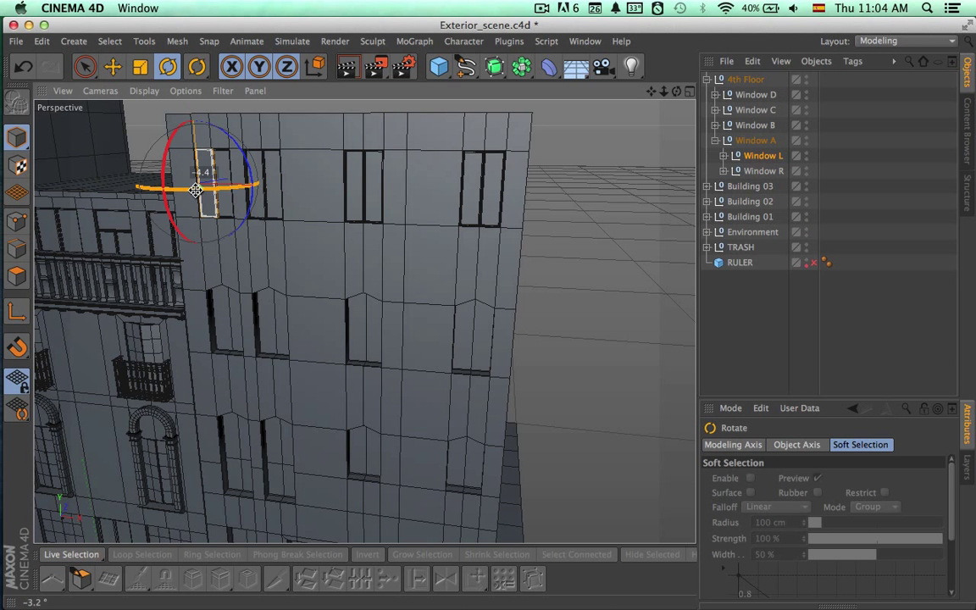
{"action": "left_click", "coordinate": [763, 170]}
{"action": "left_click_drag", "start_coordinate": [235, 190], "coordinate": [245, 190]}
{"action": "left_click", "coordinate": [716, 141]}
Step: Rotate the Window L and Window R panes of Window B slightly about the vertical axis
{"action": "left_click", "coordinate": [716, 126]}
{"action": "left_click", "coordinate": [762, 143]}
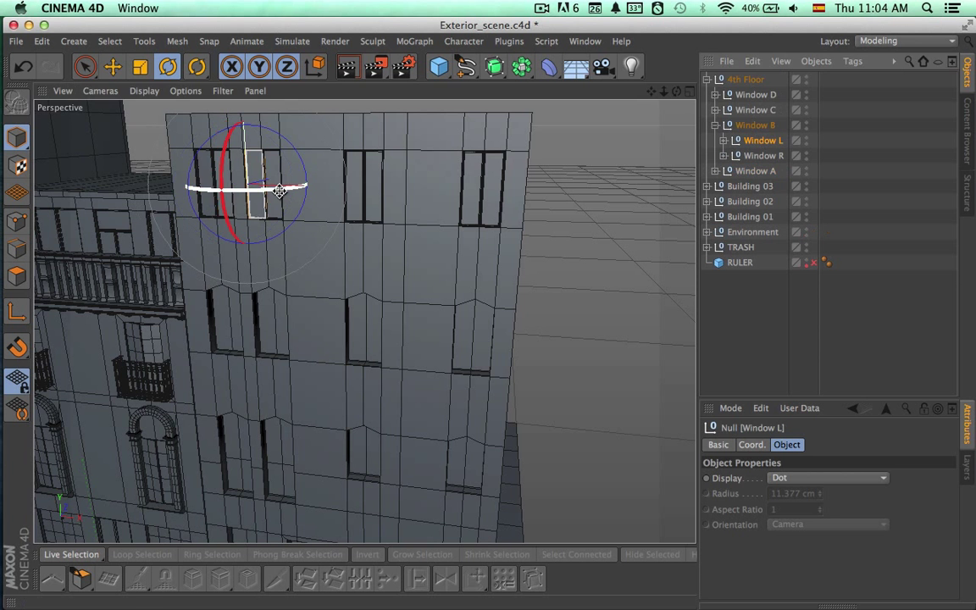
{"action": "left_click", "coordinate": [763, 155]}
{"action": "left_click_drag", "start_coordinate": [294, 202], "coordinate": [300, 189]}
Step: Swing Window C's two panes open about the vertical axis, turning Window R about 14°
{"action": "left_click", "coordinate": [716, 110]}
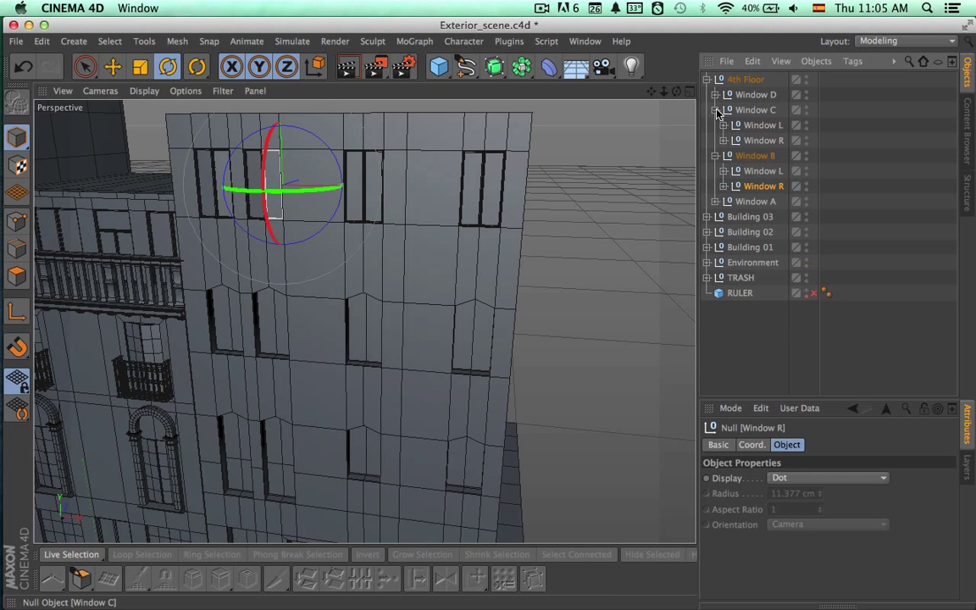
{"action": "left_click", "coordinate": [758, 125]}
{"action": "left_click_drag", "start_coordinate": [372, 192], "coordinate": [341, 192]}
{"action": "left_click", "coordinate": [755, 140]}
{"action": "mouse_move", "coordinate": [407, 192]}
{"action": "left_mouse_down"}
{"action": "mouse_move", "coordinate": [393, 176]}
{"action": "mouse_move", "coordinate": [421, 187]}
{"action": "left_mouse_up"}
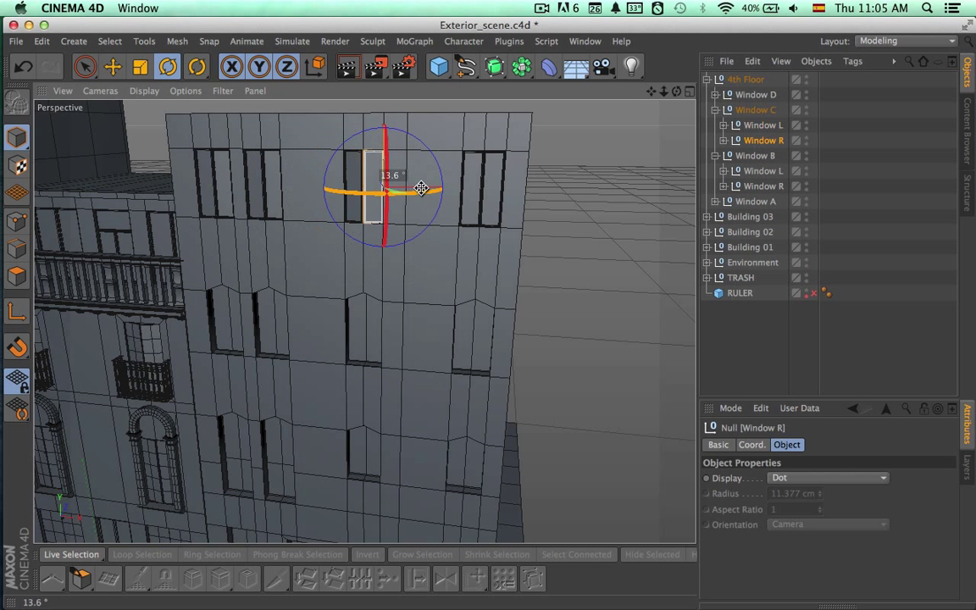
Step: Expand Window D and rotate its left and right panes open about the vertical axis
{"action": "left_click", "coordinate": [716, 110]}
{"action": "left_click", "coordinate": [716, 95]}
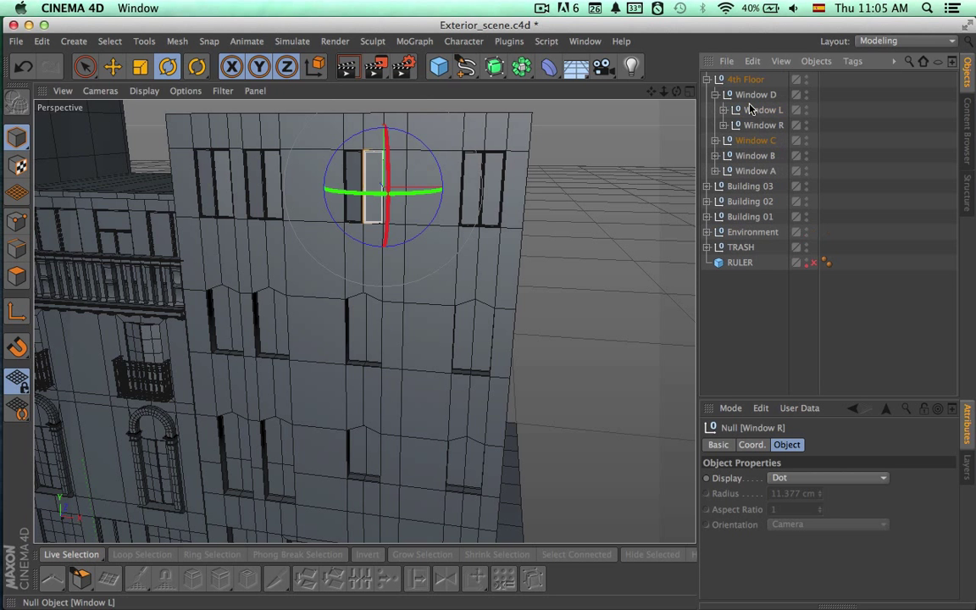
{"action": "left_click", "coordinate": [763, 110]}
{"action": "left_click_drag", "start_coordinate": [480, 201], "coordinate": [413, 183]}
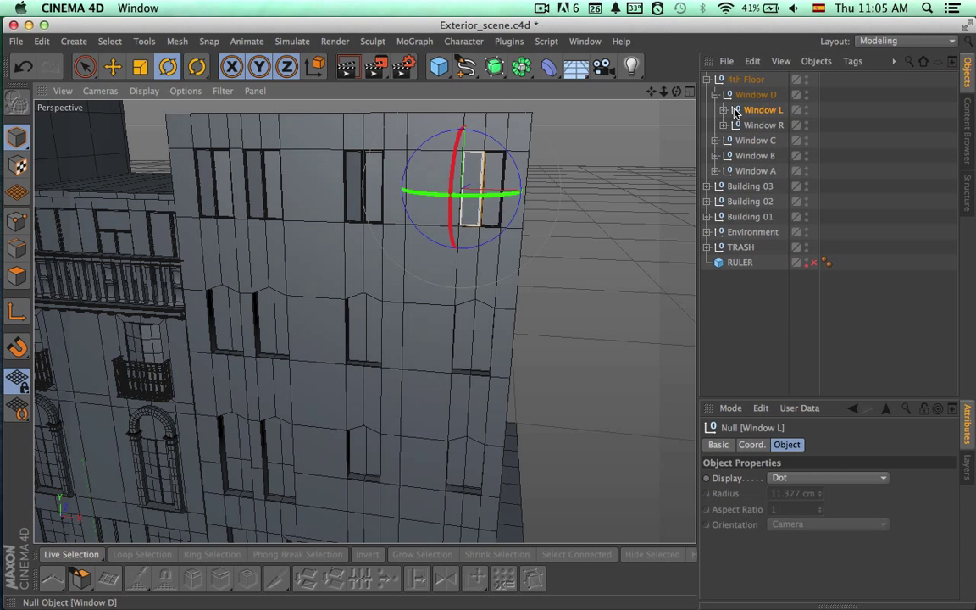
{"action": "left_click", "coordinate": [749, 125]}
{"action": "left_click_drag", "start_coordinate": [507, 199], "coordinate": [534, 211]}
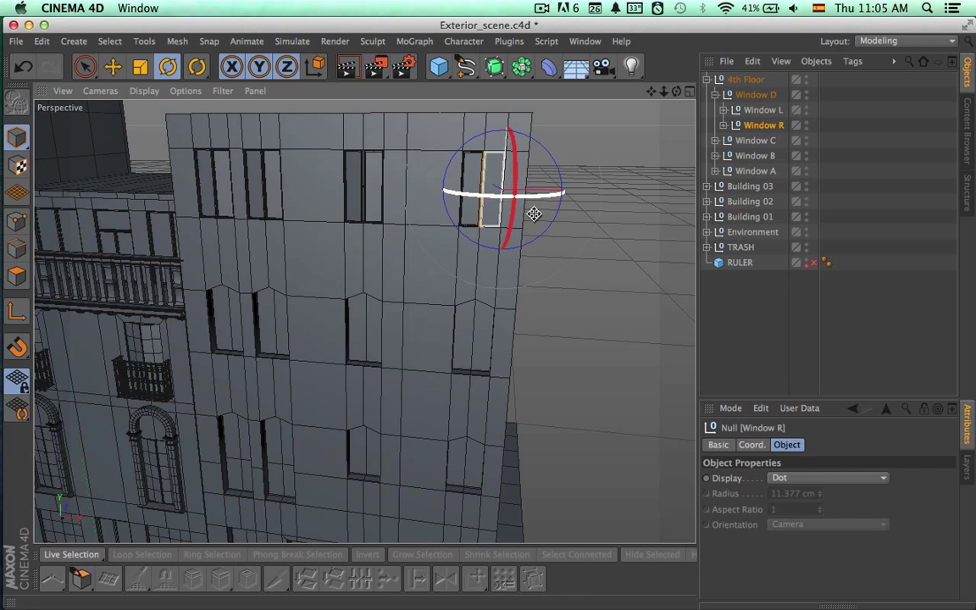
Step: Place the collapsed 4th Floor group inside Building 03, collapse Building 03, and deselect everything
{"action": "left_click_drag", "start_coordinate": [445, 265], "coordinate": [535, 274], "text": "alt"}
{"action": "left_click", "coordinate": [770, 283]}
{"action": "left_click_drag", "start_coordinate": [553, 315], "coordinate": [391, 342], "text": "alt"}
{"action": "middle_click_drag", "start_coordinate": [394, 336], "coordinate": [514, 278], "text": "alt"}
{"action": "left_click_drag", "start_coordinate": [416, 347], "coordinate": [461, 339], "text": "alt"}
{"action": "left_click", "coordinate": [707, 79]}
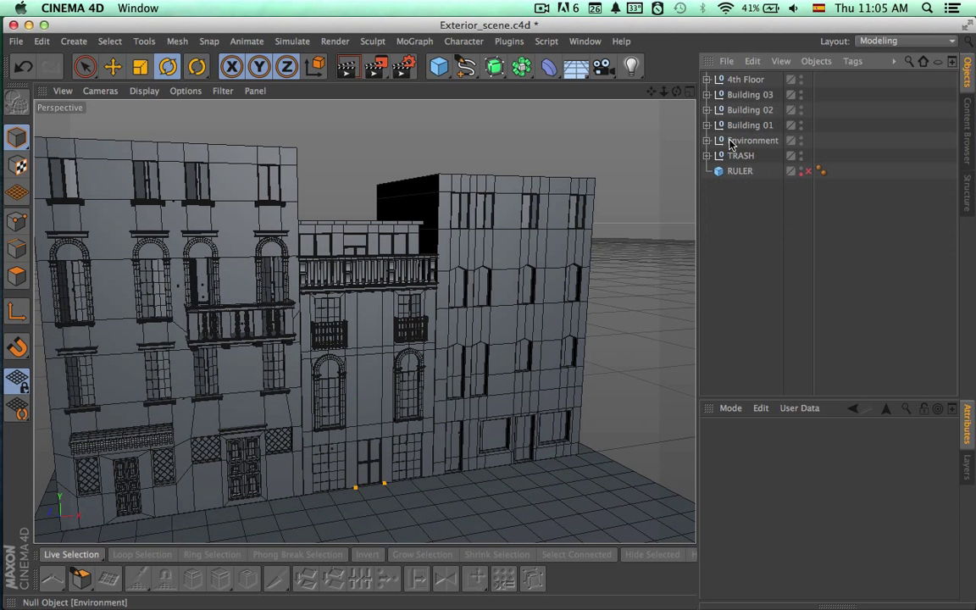
{"action": "left_click", "coordinate": [732, 142]}
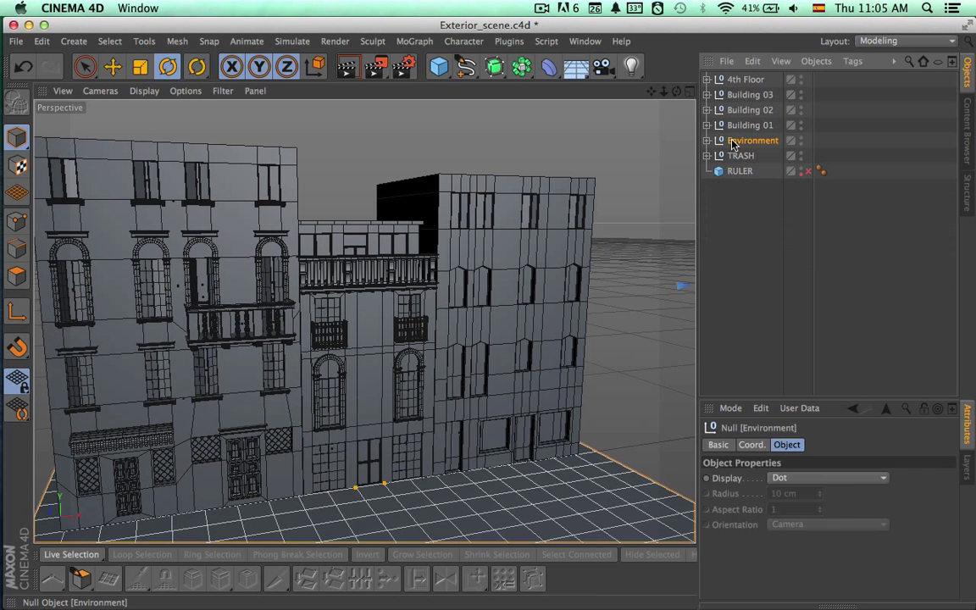
{"action": "left_click", "coordinate": [708, 95]}
{"action": "left_click_drag", "start_coordinate": [745, 108], "coordinate": [749, 96]}
{"action": "left_click", "coordinate": [708, 80]}
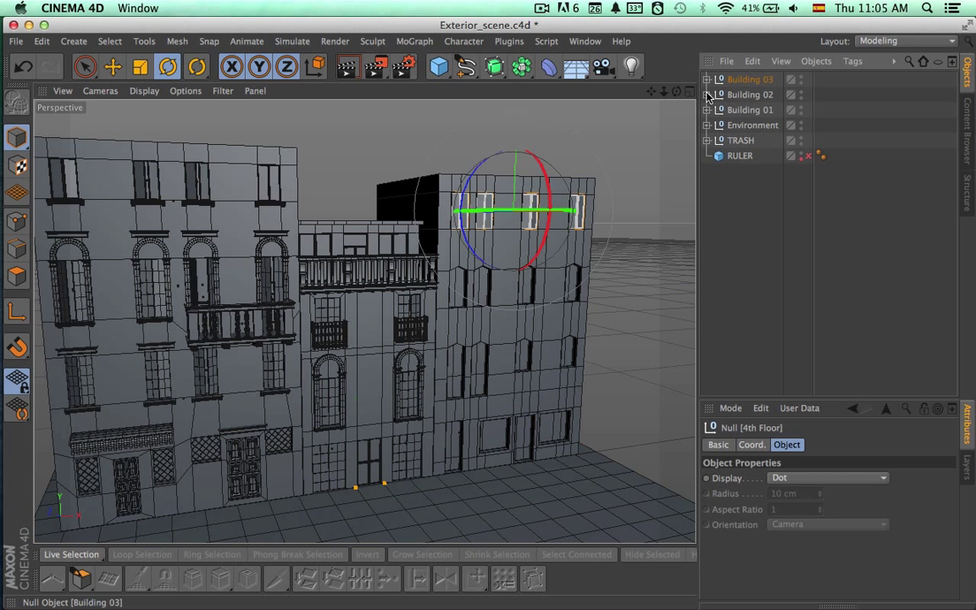
{"action": "left_click", "coordinate": [726, 227]}
{"action": "right_click_drag", "start_coordinate": [542, 245], "coordinate": [664, 253], "text": "alt"}
{"action": "middle_click_drag", "start_coordinate": [568, 291], "coordinate": [522, 347], "text": "alt"}
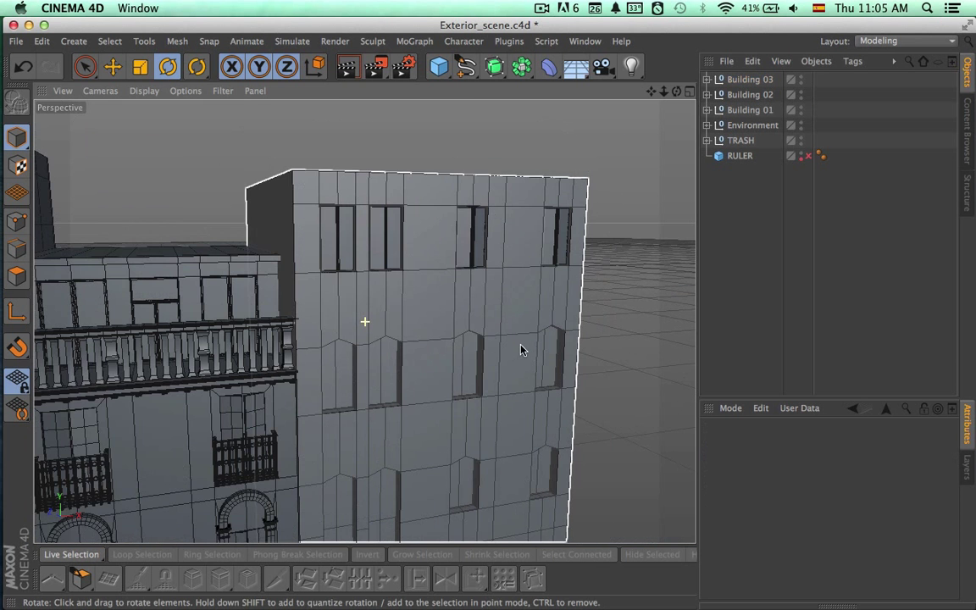
Step: Render a preview of the perspective view to check Building 03's 4th-floor windows
{"action": "key", "text": "ctrl+r"}
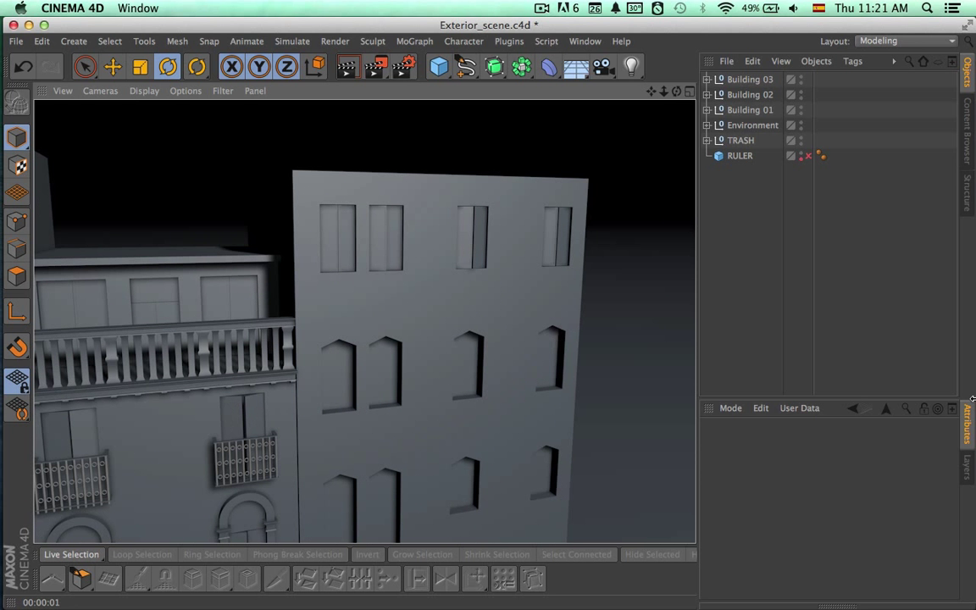
{"action": "left_click", "coordinate": [738, 333]}
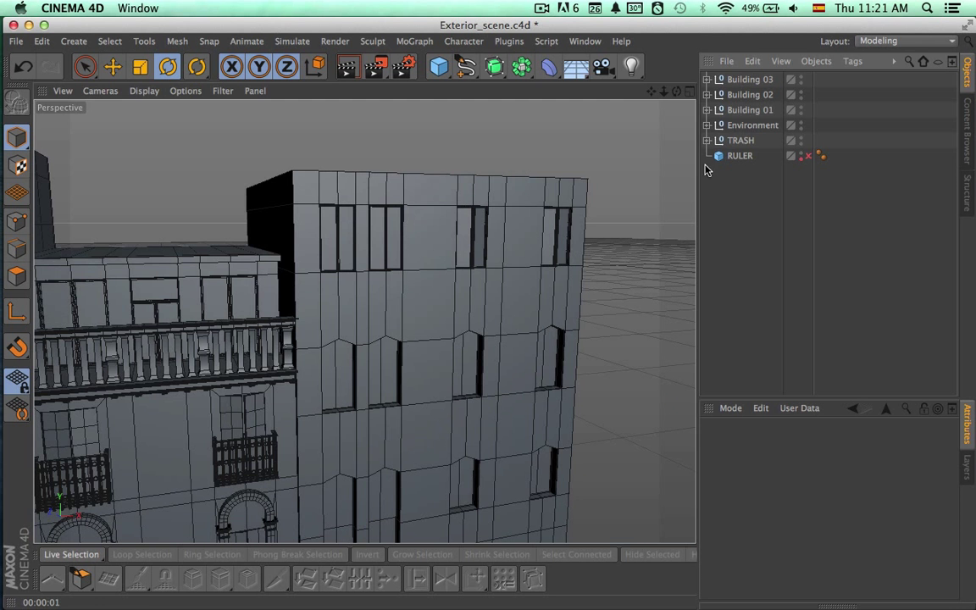
Step: Select the Building 03 mesh inside its group, show it in the front view in point mode, and turn on X-Ray
{"action": "left_click", "coordinate": [707, 80]}
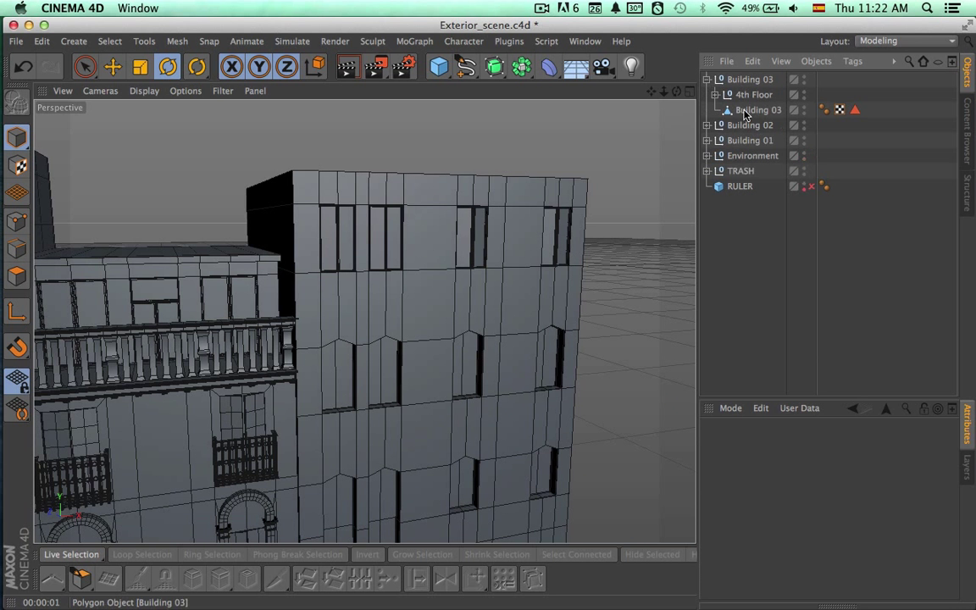
{"action": "left_click", "coordinate": [747, 110]}
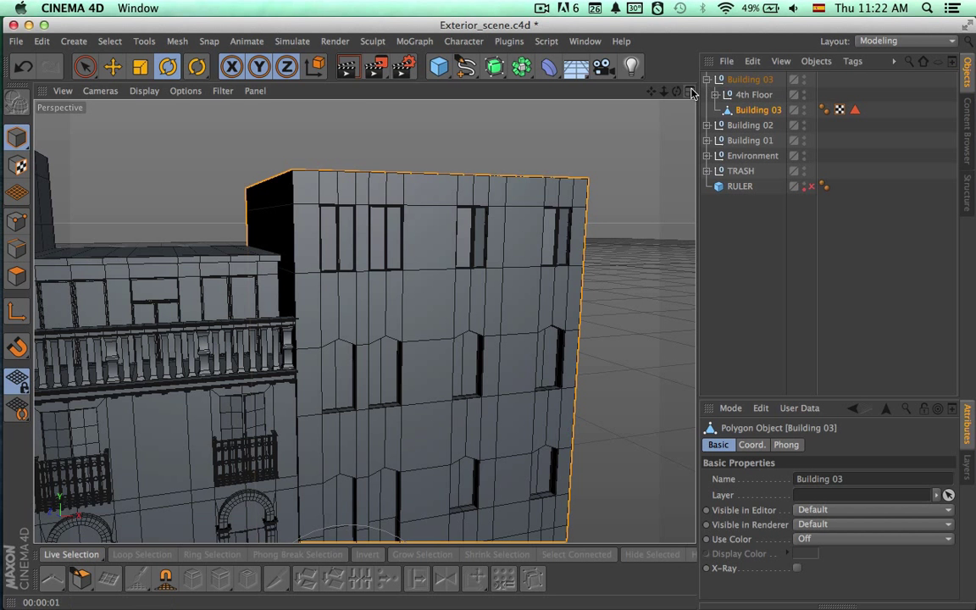
{"action": "left_click", "coordinate": [690, 91]}
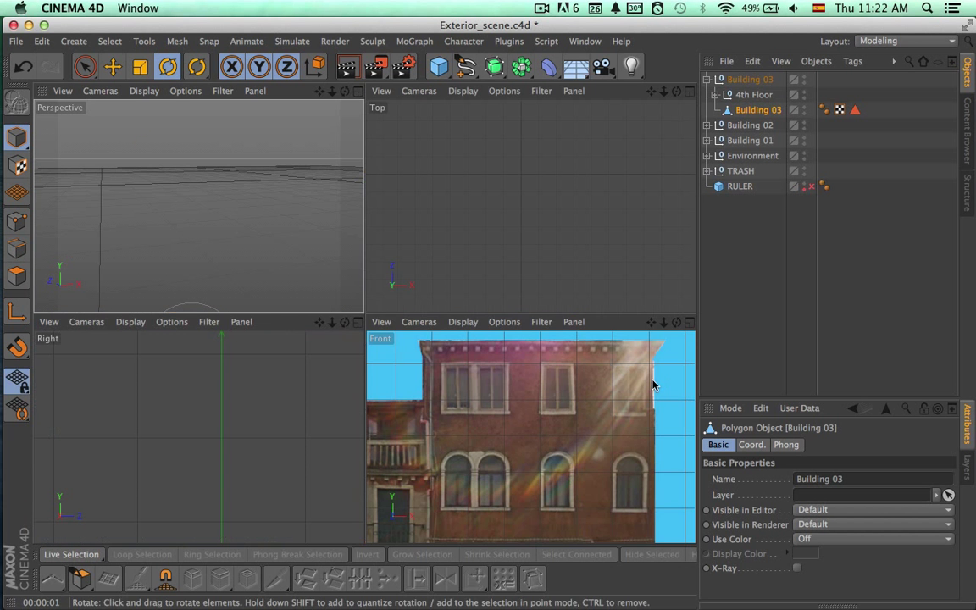
{"action": "left_click", "coordinate": [690, 322]}
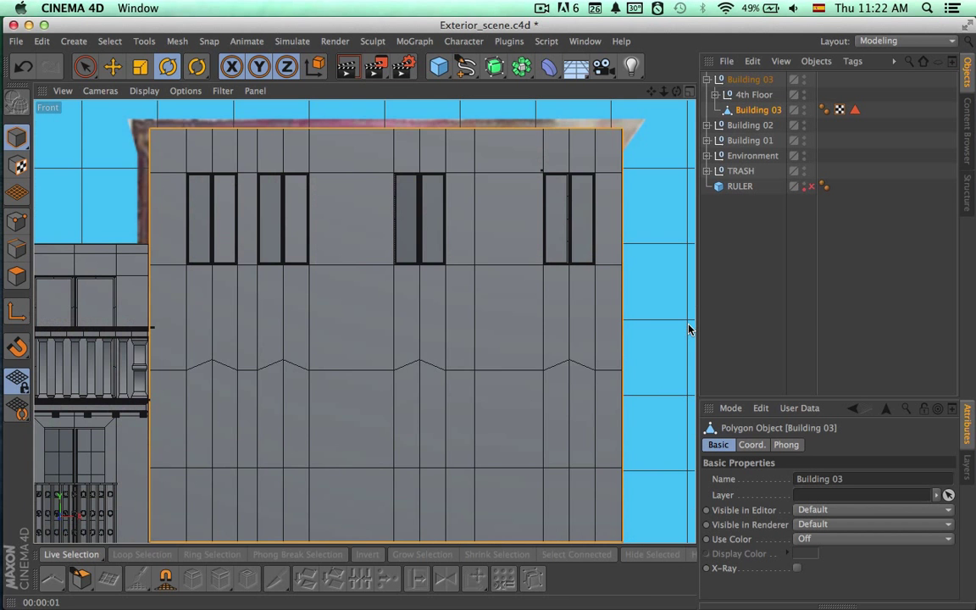
{"action": "left_click", "coordinate": [17, 222]}
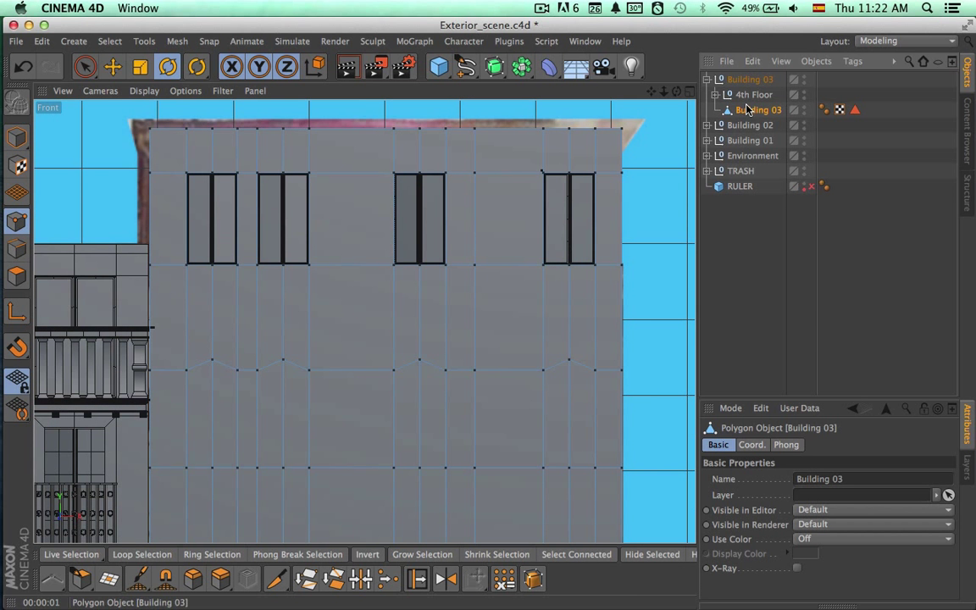
{"action": "left_click", "coordinate": [796, 569]}
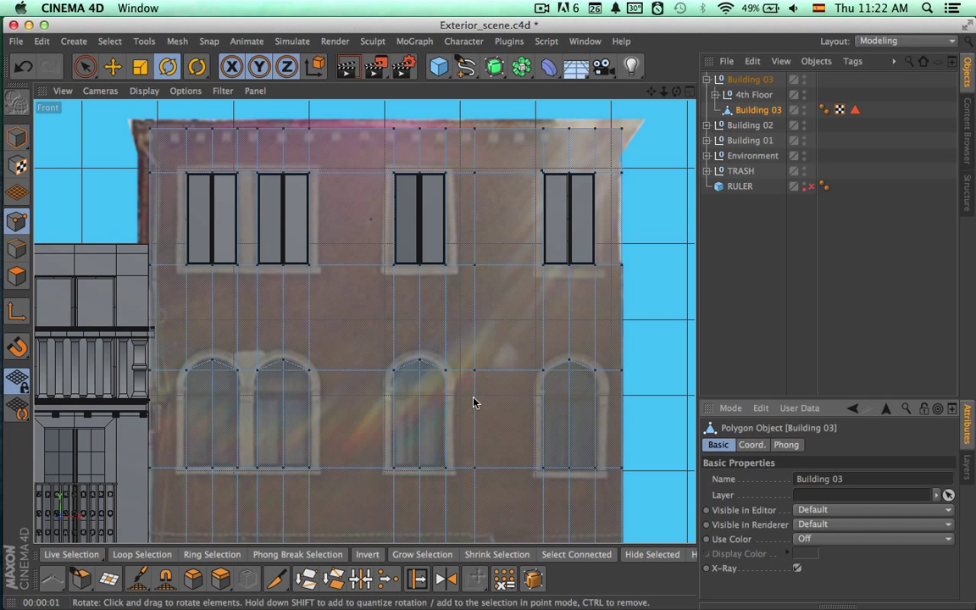
Step: Try to select the peak points of the upper row of arched openings and move them down, undoing the move
{"action": "right_click_drag", "start_coordinate": [290, 368], "coordinate": [494, 376], "text": "alt"}
{"action": "middle_click_drag", "start_coordinate": [401, 388], "coordinate": [314, 356], "text": "alt"}
{"action": "left_click", "coordinate": [139, 327]}
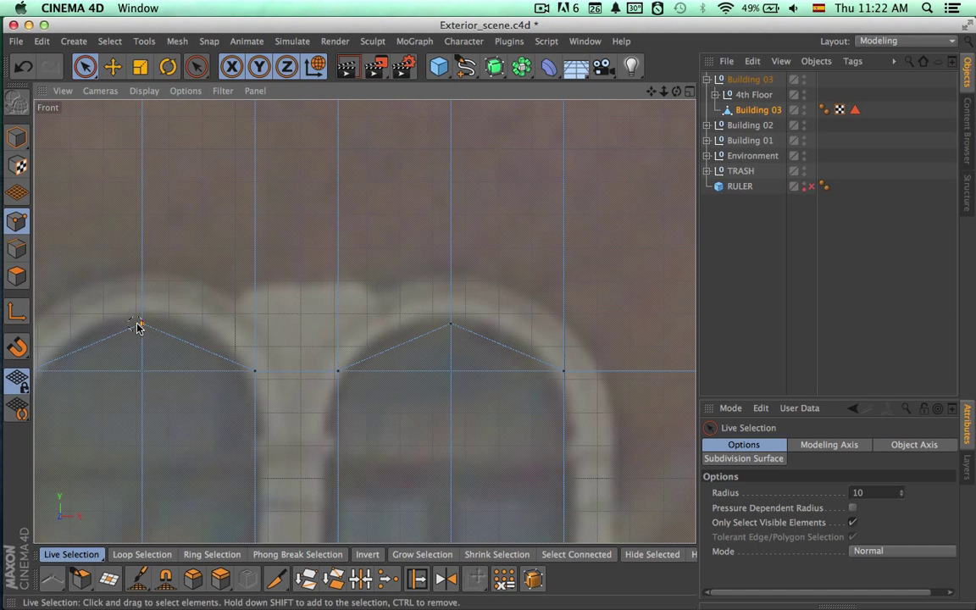
{"action": "mouse_move", "coordinate": [508, 322]}
{"action": "middle_mouse_down", "text": "alt"}
{"action": "mouse_move", "coordinate": [332, 346]}
{"action": "mouse_move", "coordinate": [212, 336]}
{"action": "middle_mouse_up", "text": "alt"}
{"action": "right_click_drag", "start_coordinate": [362, 381], "coordinate": [242, 372], "text": "alt"}
{"action": "left_click", "coordinate": [547, 370], "text": "shift"}
{"action": "scroll", "coordinate": [366, 322], "scroll_direction": "down", "scroll_amount": 4}
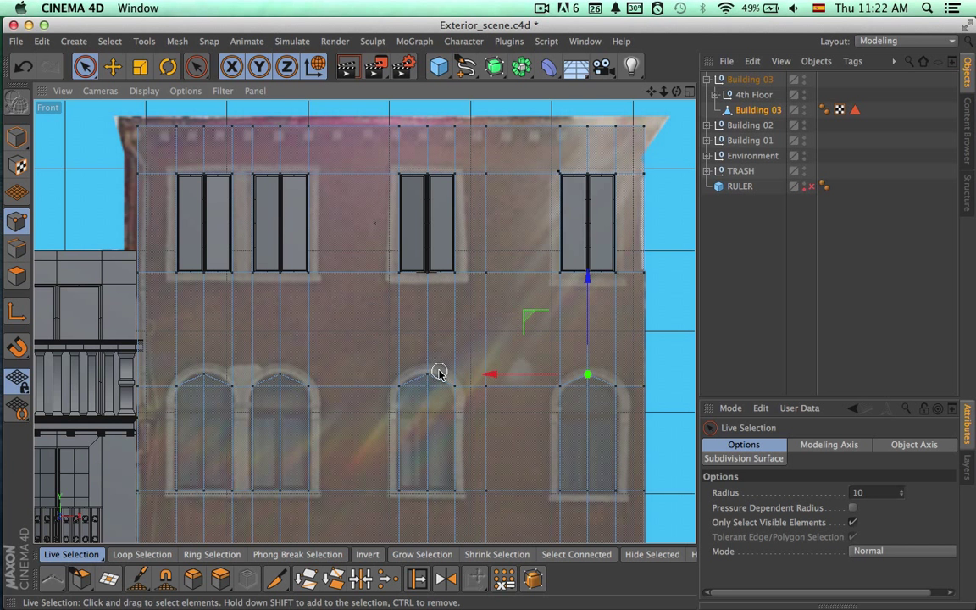
{"action": "right_click_drag", "start_coordinate": [341, 335], "coordinate": [507, 329], "text": "alt"}
{"action": "middle_click_drag", "start_coordinate": [507, 329], "coordinate": [279, 158], "text": "alt"}
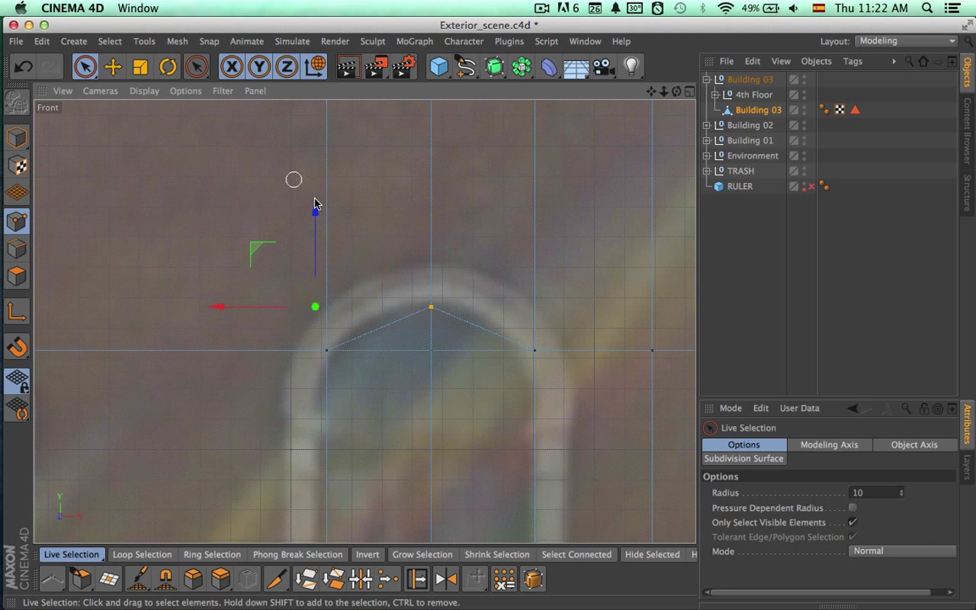
{"action": "left_click_drag", "start_coordinate": [314, 209], "coordinate": [314, 251]}
{"action": "key", "text": "super+z"}
Step: Allow selection of hidden points, reselect the four arch peaks below the 4th floor, and lower them about 14 cm level with their neighbouring points
{"action": "left_click", "coordinate": [852, 522]}
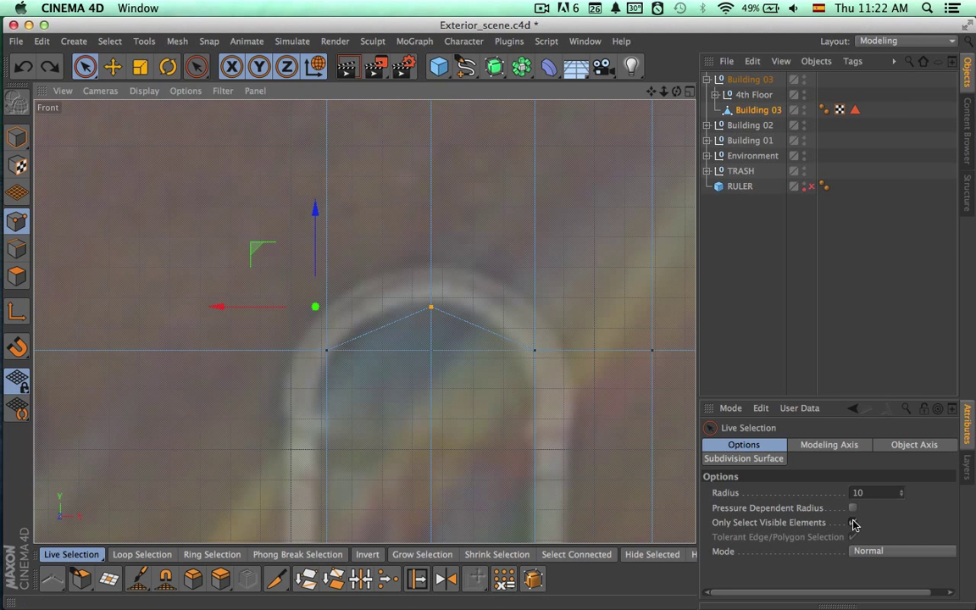
{"action": "left_click", "coordinate": [430, 309]}
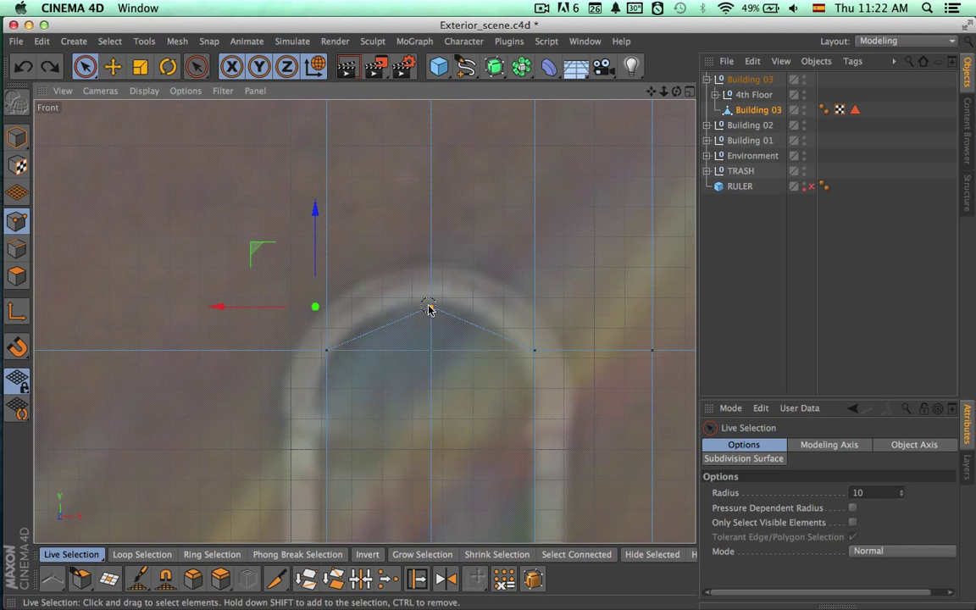
{"action": "right_click_drag", "start_coordinate": [492, 349], "coordinate": [381, 322], "text": "alt"}
{"action": "middle_click_drag", "start_coordinate": [474, 335], "coordinate": [819, 338], "text": "alt"}
{"action": "left_click", "coordinate": [507, 287], "text": "shift"}
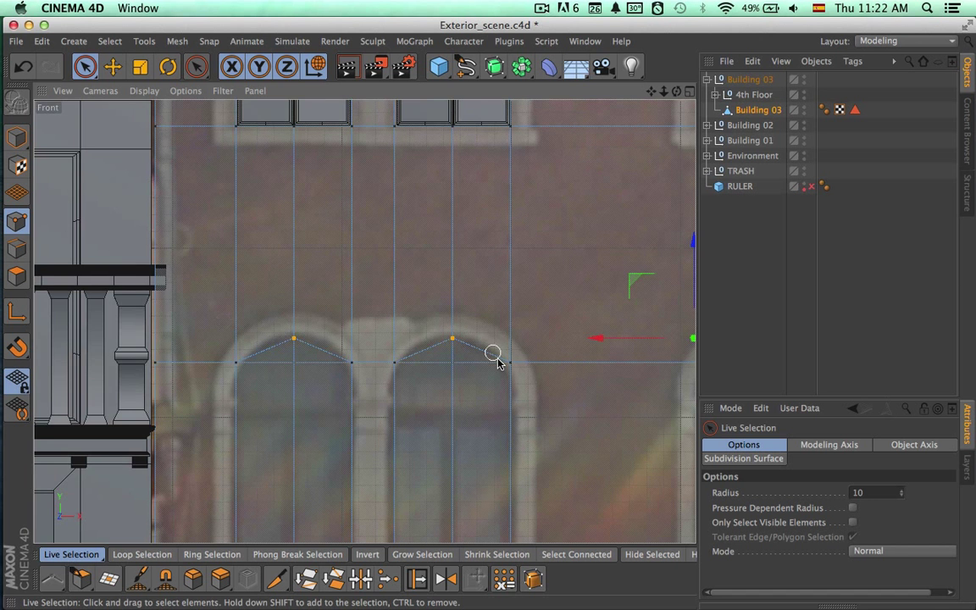
{"action": "middle_click_drag", "start_coordinate": [579, 375], "coordinate": [349, 333], "text": "alt"}
{"action": "left_click_drag", "start_coordinate": [463, 194], "coordinate": [462, 210]}
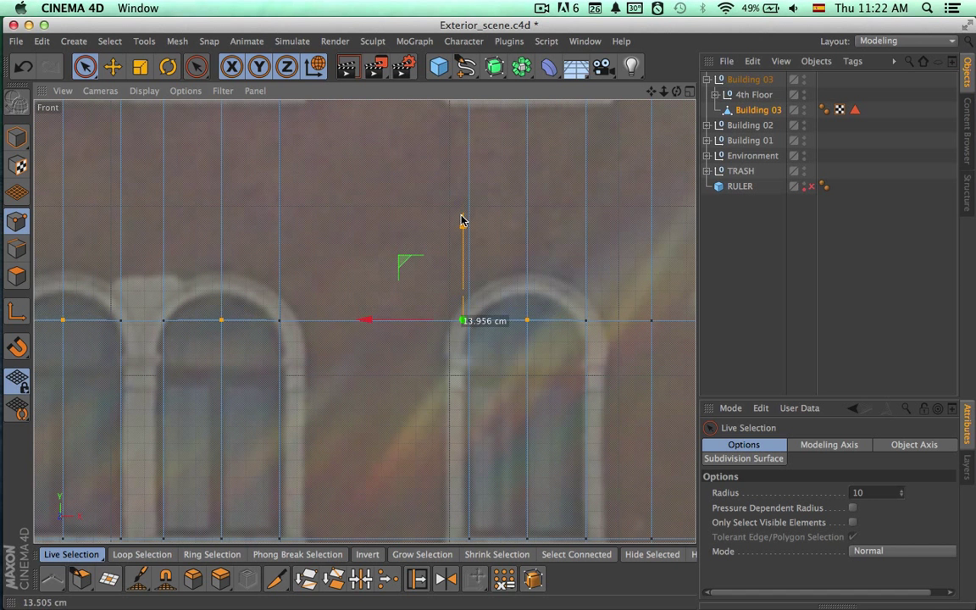
{"action": "scroll", "coordinate": [457, 370], "scroll_direction": "down", "scroll_amount": 5}
{"action": "middle_click_drag", "start_coordinate": [438, 362], "coordinate": [284, 360], "text": "alt"}
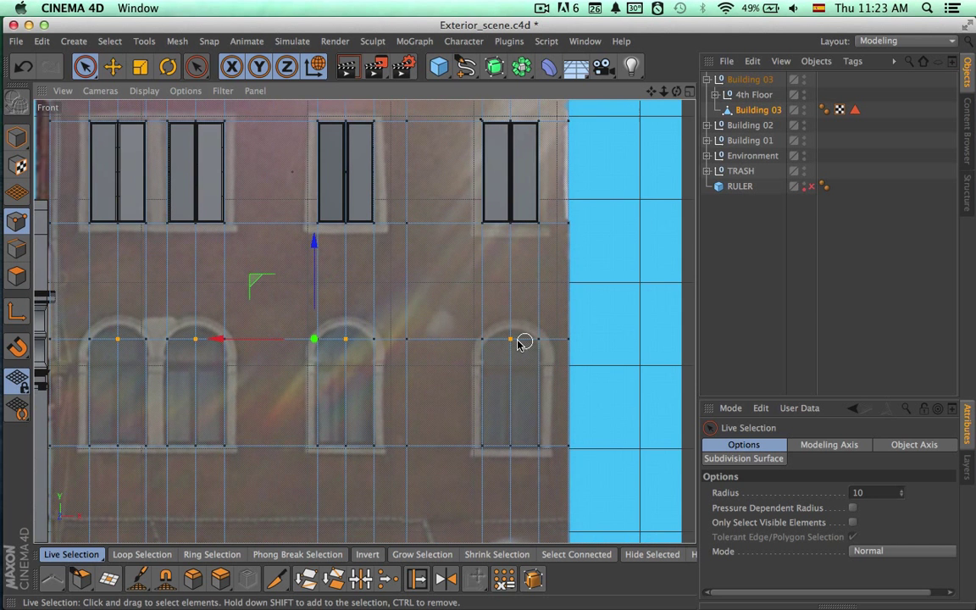
{"action": "scroll", "coordinate": [525, 343], "scroll_direction": "down", "scroll_amount": 3}
Step: Rectangle-select the whole horizontal row of points across the third-floor openings and lower it to where the arches begin in the reference photo
{"action": "left_click_drag", "start_coordinate": [84, 67], "coordinate": [181, 112]}
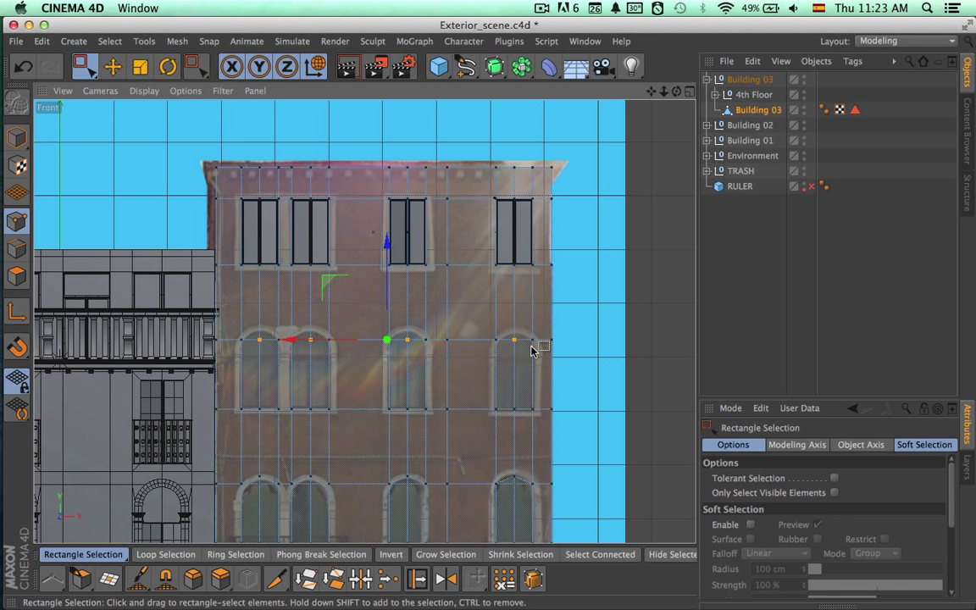
{"action": "left_click_drag", "start_coordinate": [577, 358], "coordinate": [174, 324]}
{"action": "scroll", "coordinate": [365, 387], "scroll_direction": "up", "scroll_amount": 3}
{"action": "right_click_drag", "start_coordinate": [492, 397], "coordinate": [514, 396], "text": "alt"}
{"action": "key", "text": "r"}
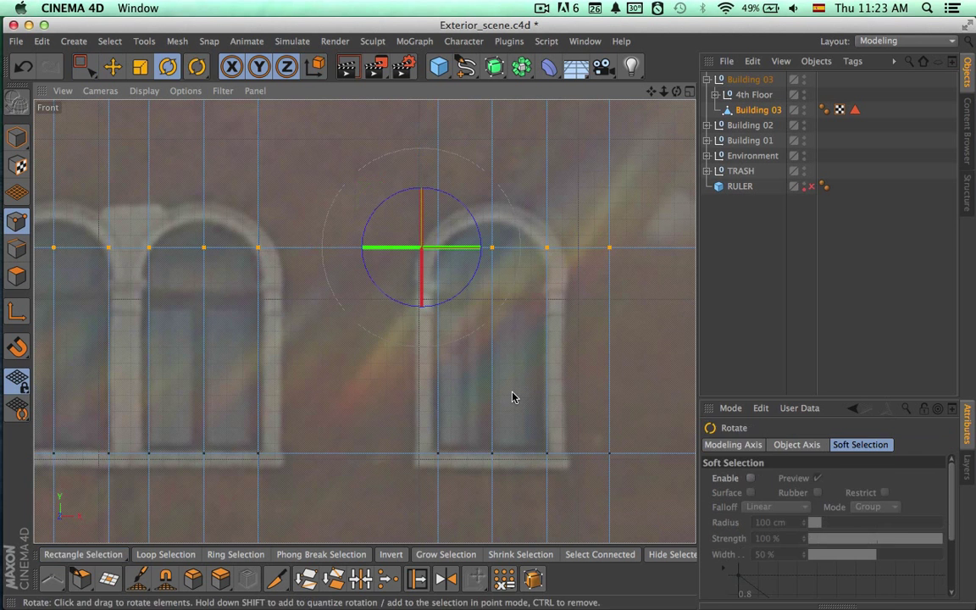
{"action": "key", "text": "space"}
{"action": "left_click_drag", "start_coordinate": [416, 155], "coordinate": [425, 202]}
Step: Examine the lowered row of points and the third-floor openings of Building 03 in the perspective view
{"action": "scroll", "coordinate": [408, 285], "scroll_direction": "down", "scroll_amount": 2}
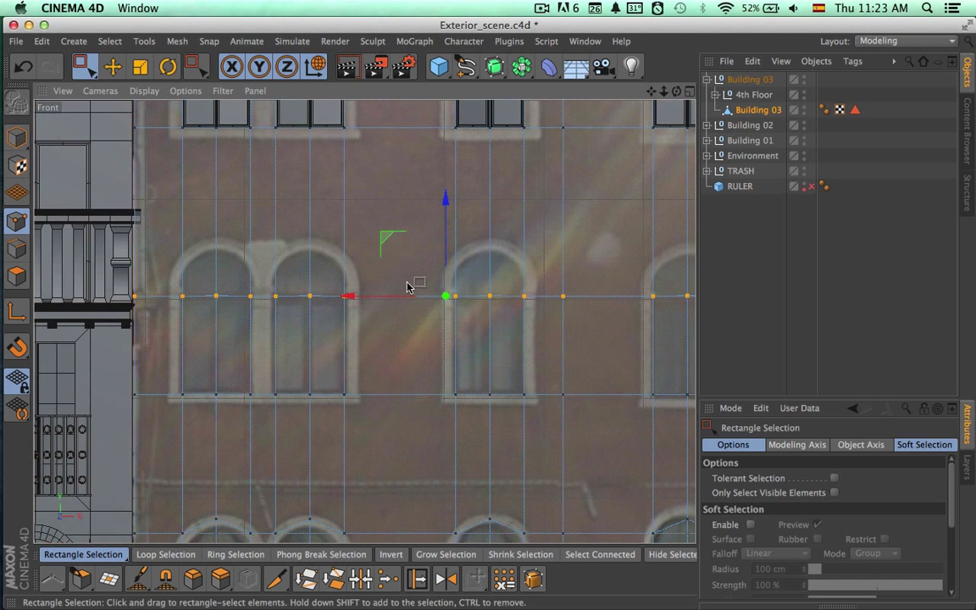
{"action": "key", "text": "r"}
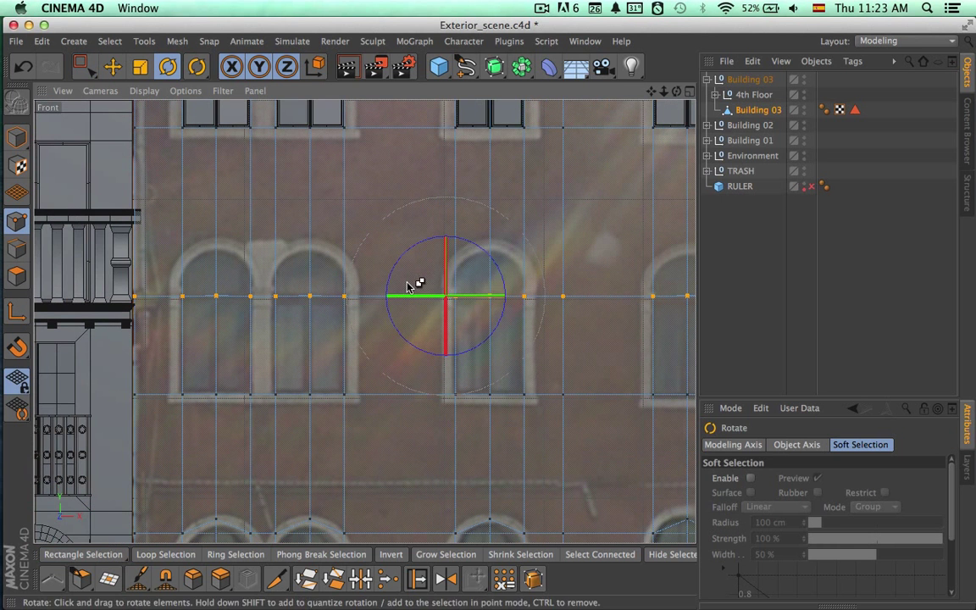
{"action": "left_click", "coordinate": [690, 91]}
{"action": "left_click", "coordinate": [357, 91]}
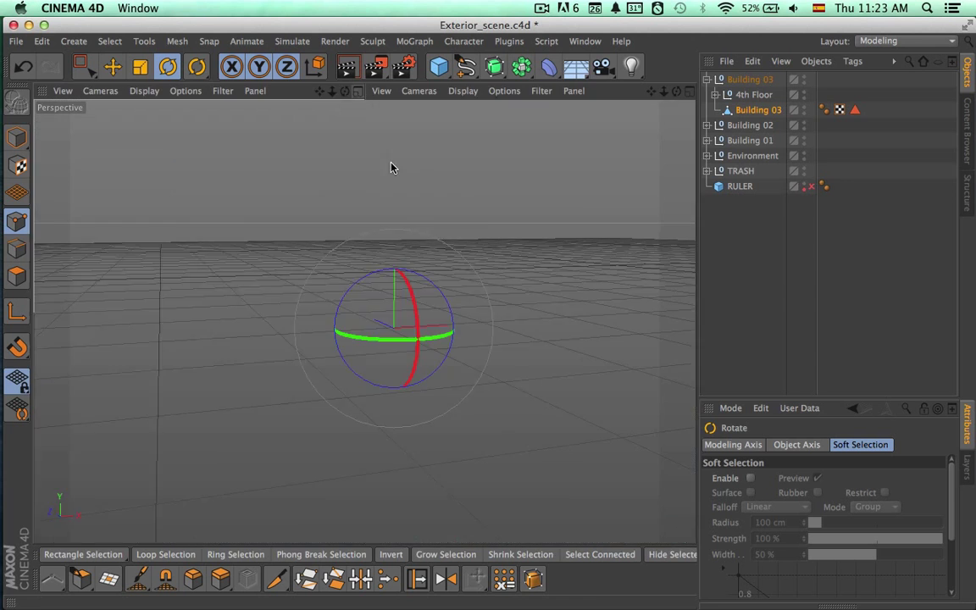
{"action": "left_click_drag", "start_coordinate": [476, 316], "coordinate": [384, 322], "text": "alt"}
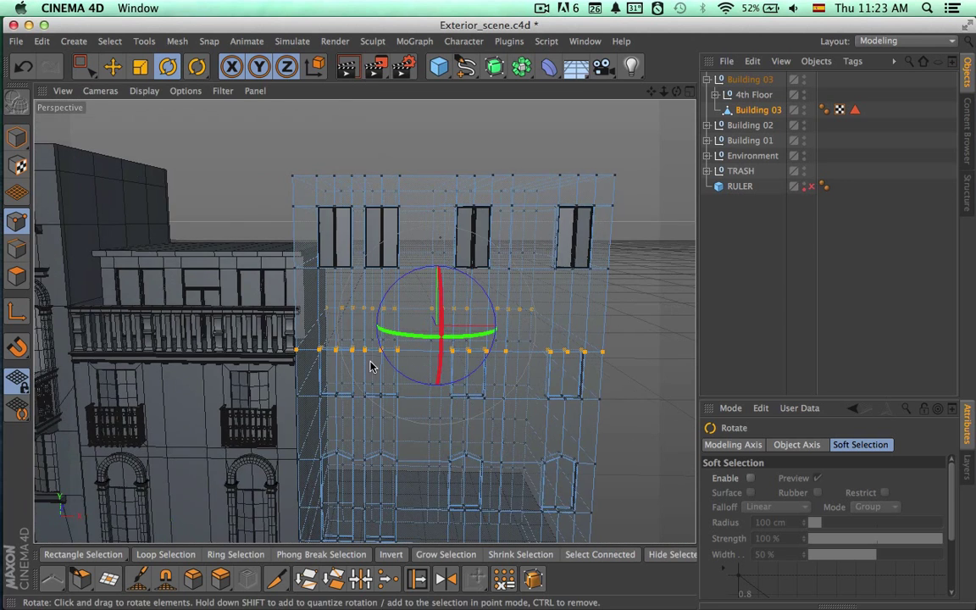
{"action": "right_click_drag", "start_coordinate": [371, 367], "coordinate": [453, 367], "text": "alt"}
{"action": "left_click_drag", "start_coordinate": [439, 376], "coordinate": [471, 331], "text": "alt"}
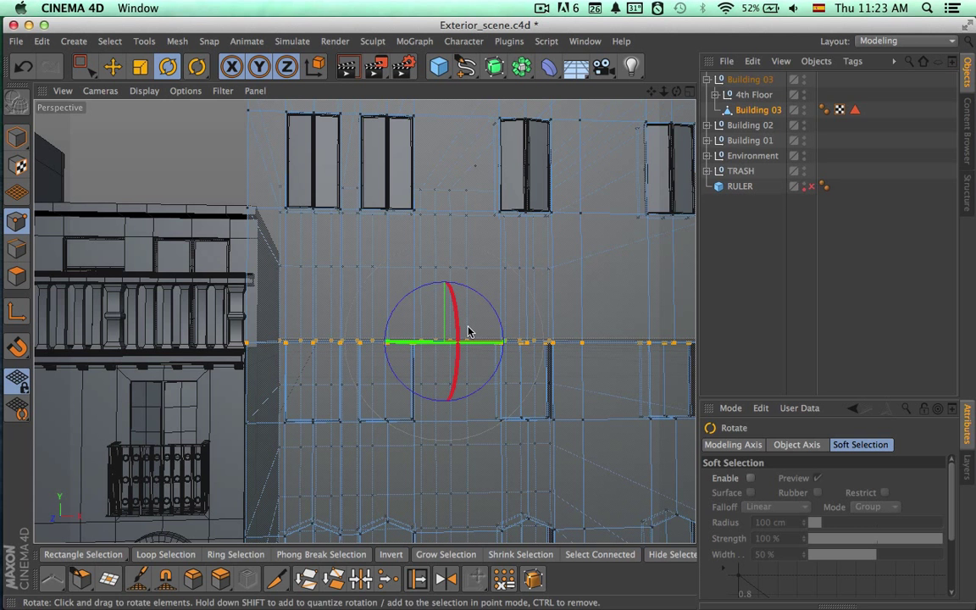
Step: Duplicate the 4th Floor window group from Building 03 and rename the copy 3rd Floor
{"action": "left_click", "coordinate": [708, 79]}
{"action": "left_click", "coordinate": [740, 80]}
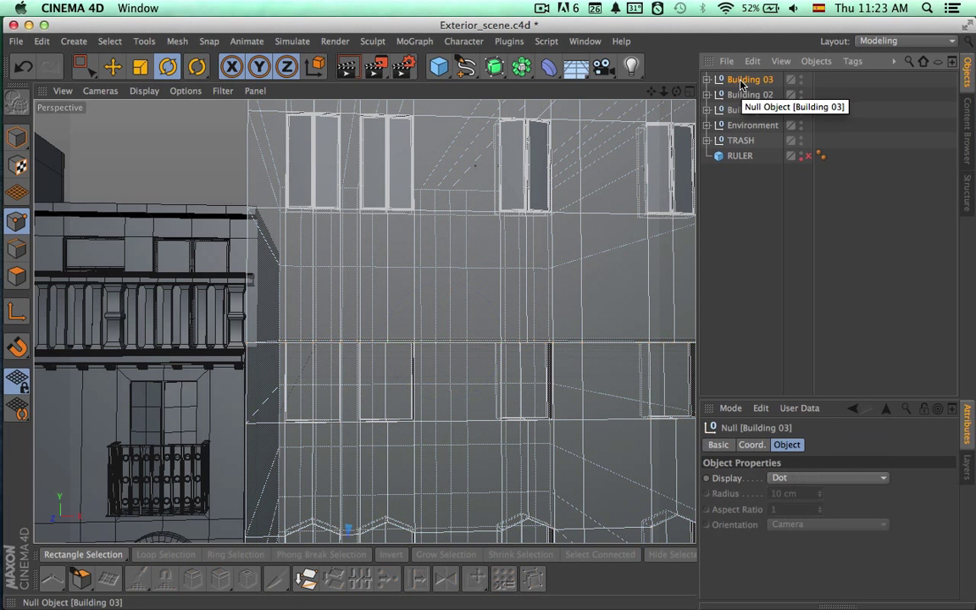
{"action": "left_click", "coordinate": [708, 80]}
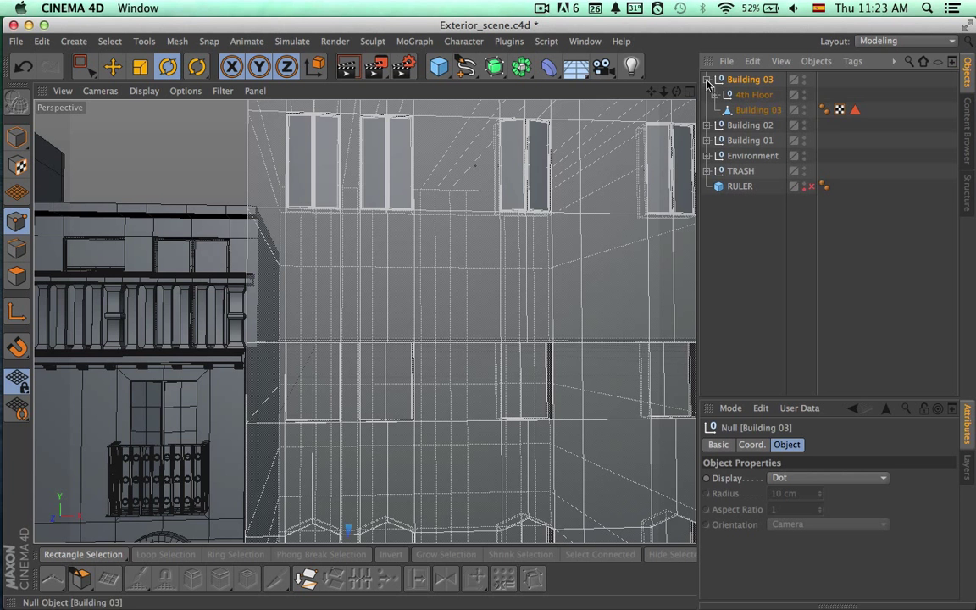
{"action": "left_click", "coordinate": [751, 96]}
{"action": "key", "text": "super+v"}
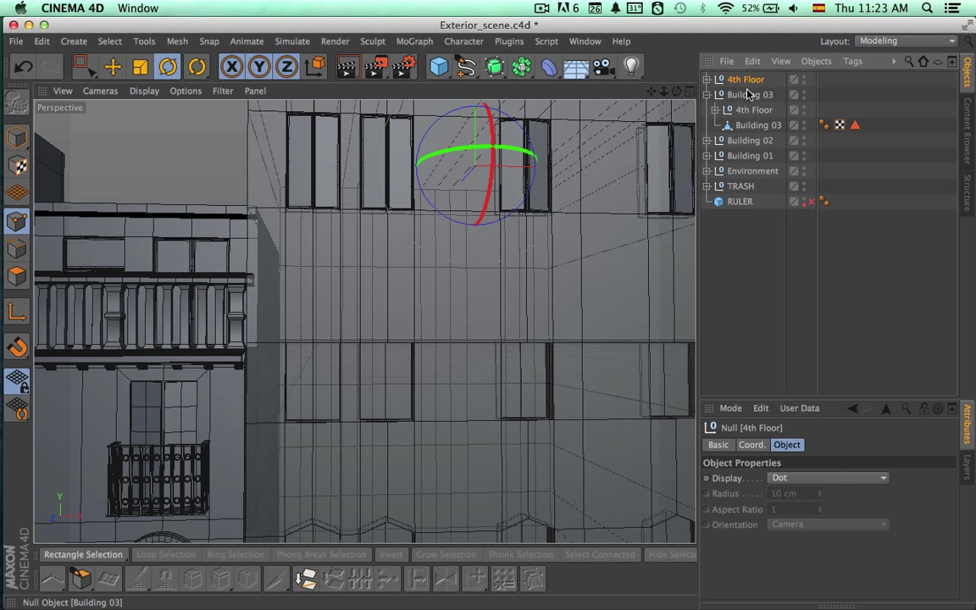
{"action": "double_click", "coordinate": [735, 80]}
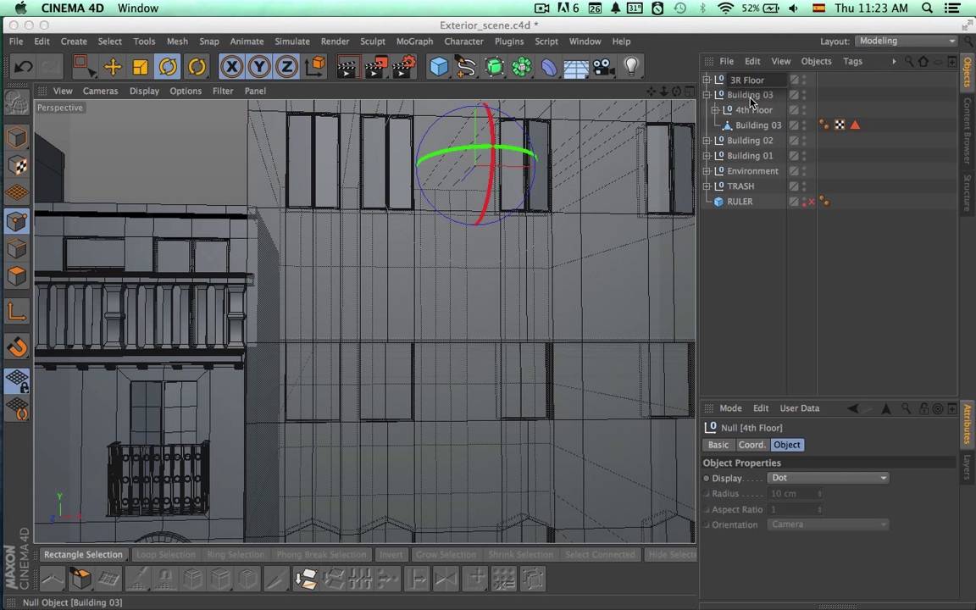
{"action": "type", "text": "3rd"}
{"action": "key", "text": "Return"}
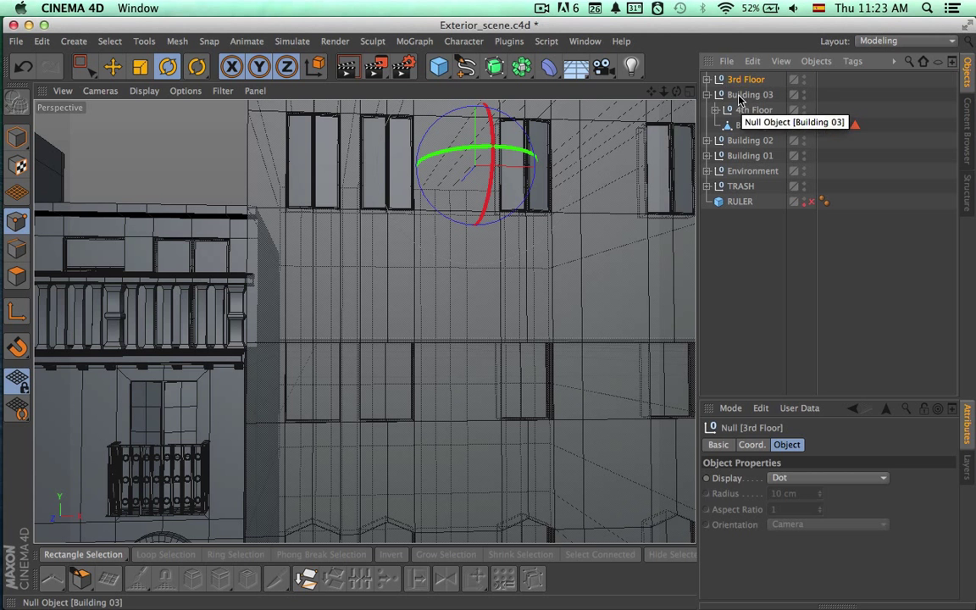
Step: Move the 3rd Floor group straight down in the front view onto the third-floor openings of Building 03
{"action": "key", "text": "0"}
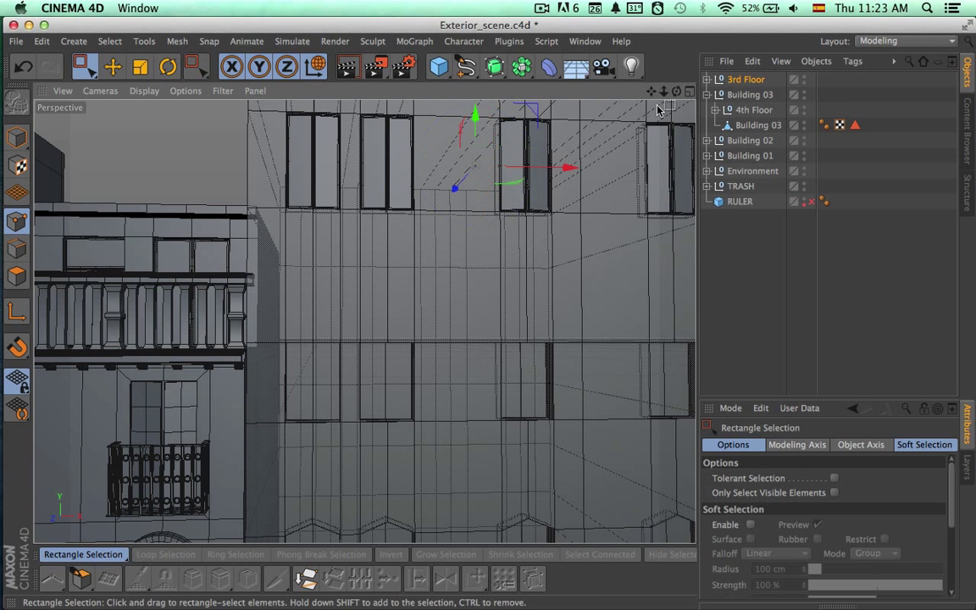
{"action": "left_click", "coordinate": [689, 92]}
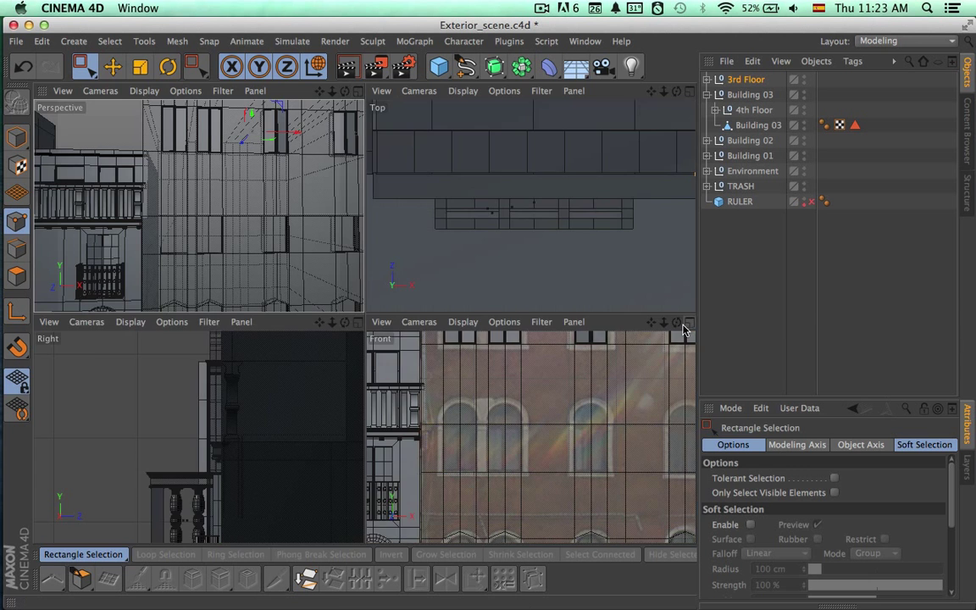
{"action": "middle_click", "coordinate": [685, 331]}
{"action": "left_click_drag", "start_coordinate": [83, 67], "coordinate": [129, 99]}
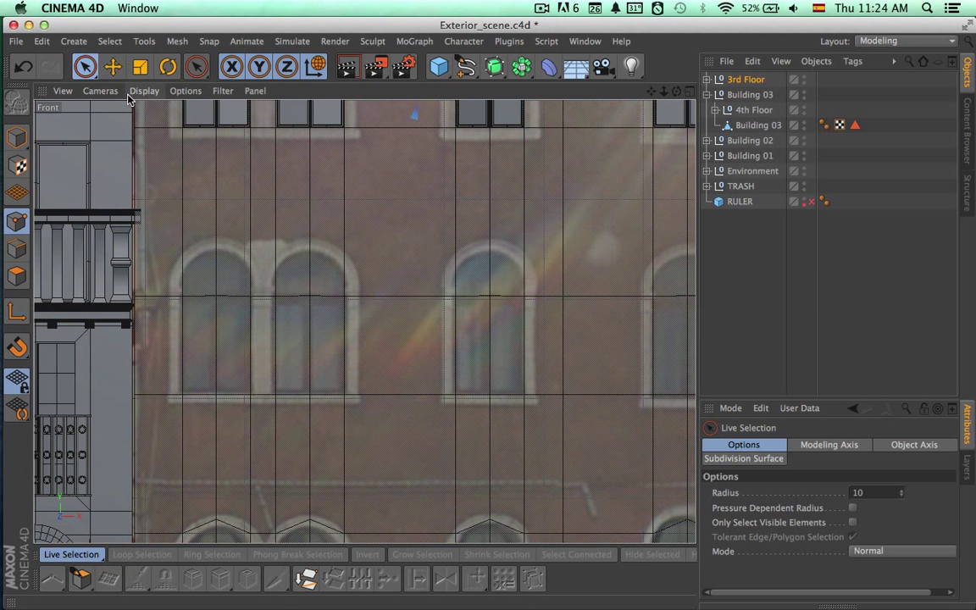
{"action": "scroll", "coordinate": [342, 277], "scroll_direction": "down", "scroll_amount": 6}
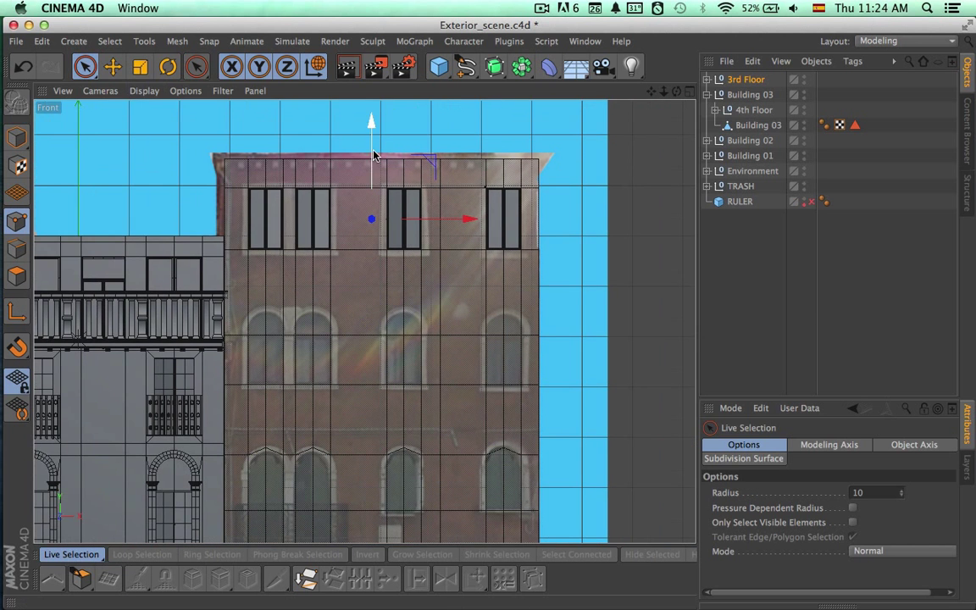
{"action": "left_click_drag", "start_coordinate": [373, 155], "coordinate": [375, 299]}
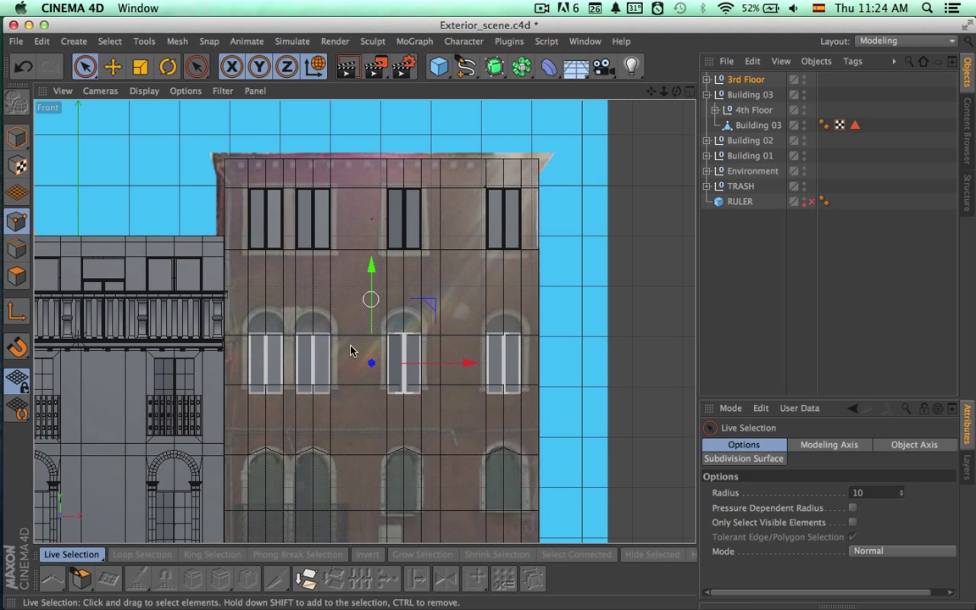
Step: Scale the 3rd Floor windows down vertically to fit the height of the rectangular openings below the arches
{"action": "scroll", "coordinate": [352, 351], "scroll_direction": "up", "scroll_amount": 5}
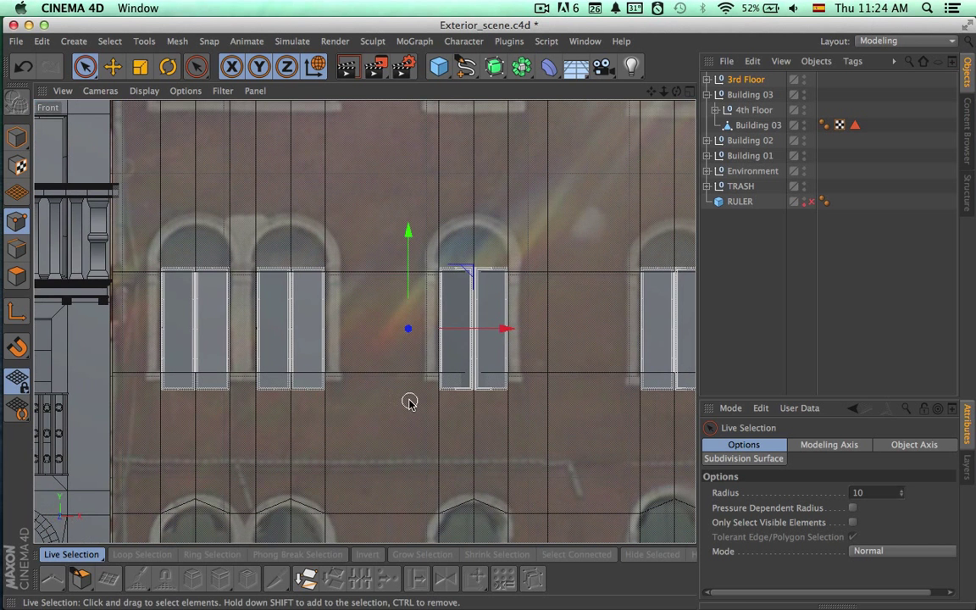
{"action": "key", "text": "t"}
{"action": "left_click_drag", "start_coordinate": [408, 233], "coordinate": [434, 238]}
{"action": "scroll", "coordinate": [464, 322], "scroll_direction": "up", "scroll_amount": 4}
{"action": "key", "text": "space"}
{"action": "key", "text": "space"}
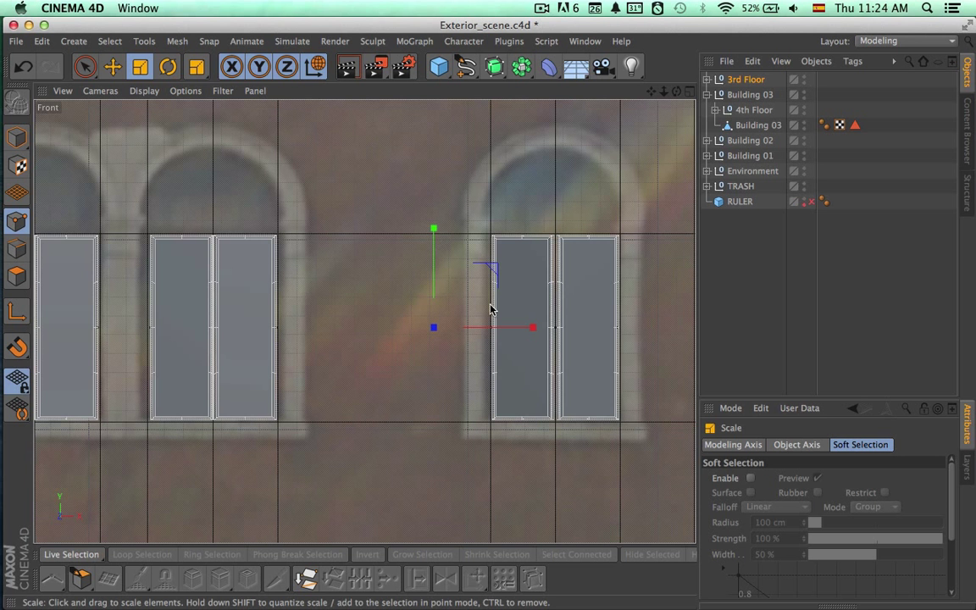
Step: Rotate the leaves of Window D in the 3rd Floor group slightly around their vertical axes
{"action": "right_click_drag", "start_coordinate": [433, 342], "coordinate": [362, 345], "text": "alt"}
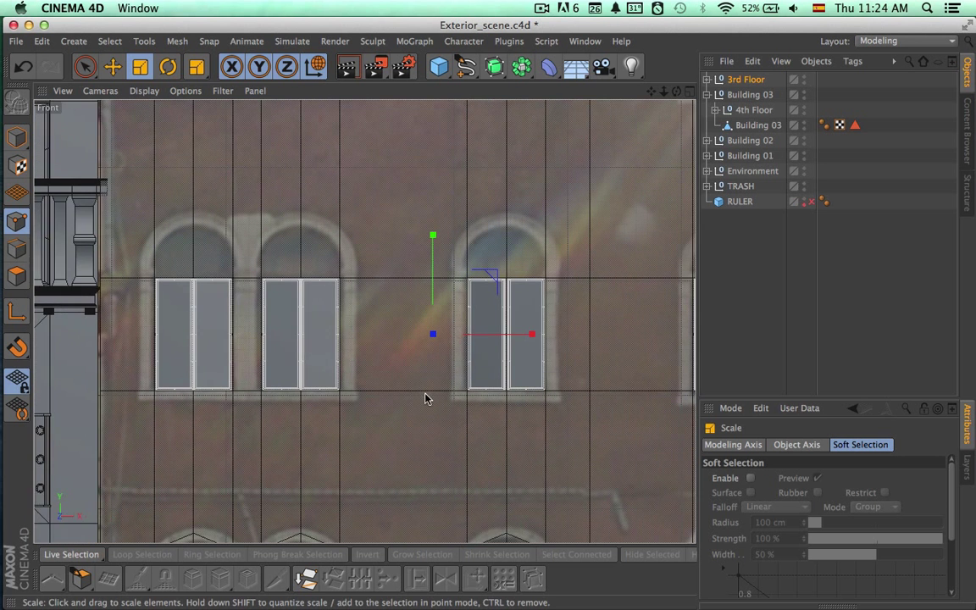
{"action": "middle_click_drag", "start_coordinate": [430, 395], "coordinate": [334, 396], "text": "alt"}
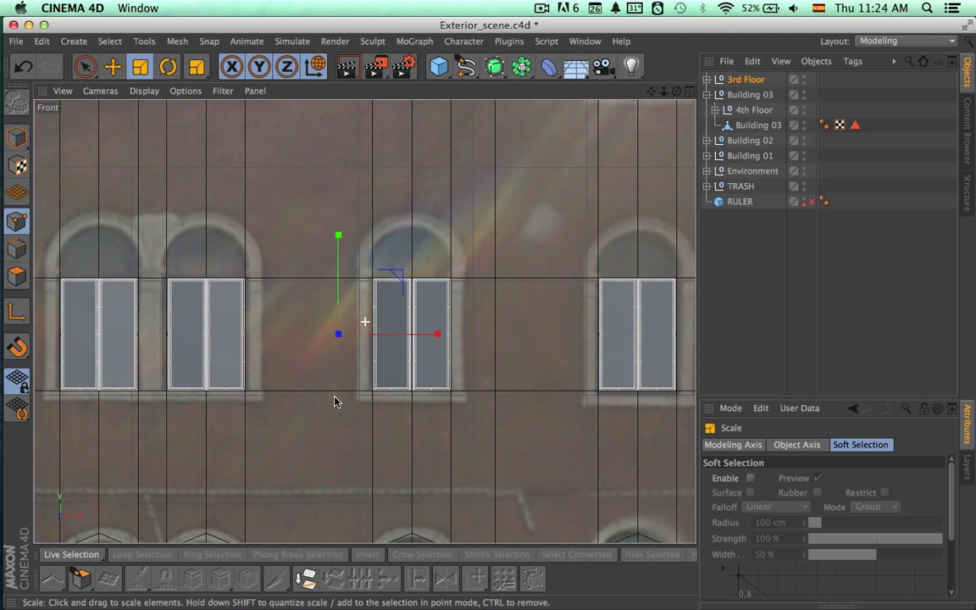
{"action": "left_click", "coordinate": [688, 94]}
{"action": "left_click", "coordinate": [358, 91]}
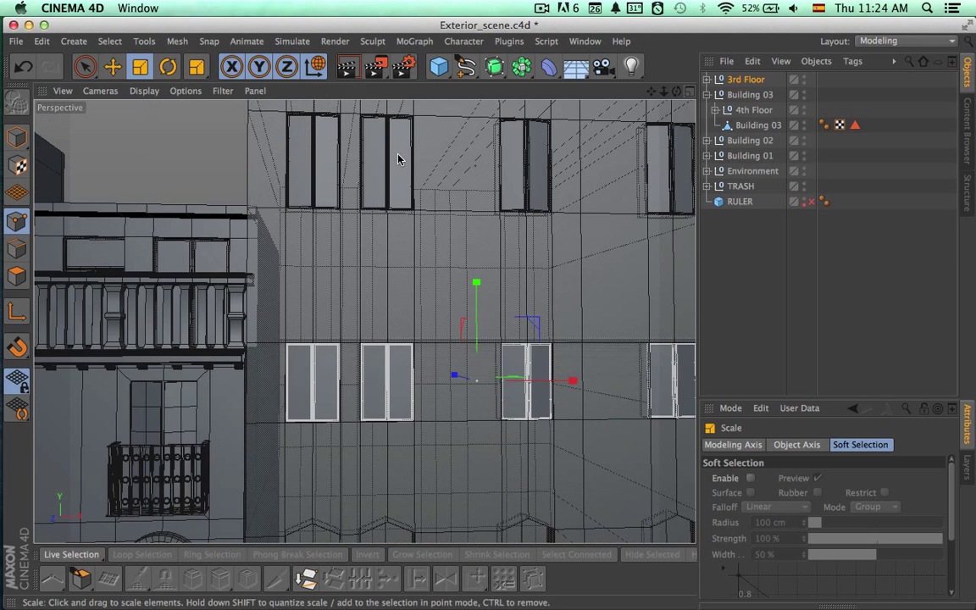
{"action": "left_click_drag", "start_coordinate": [398, 159], "coordinate": [439, 415], "text": "alt"}
{"action": "left_click", "coordinate": [707, 80]}
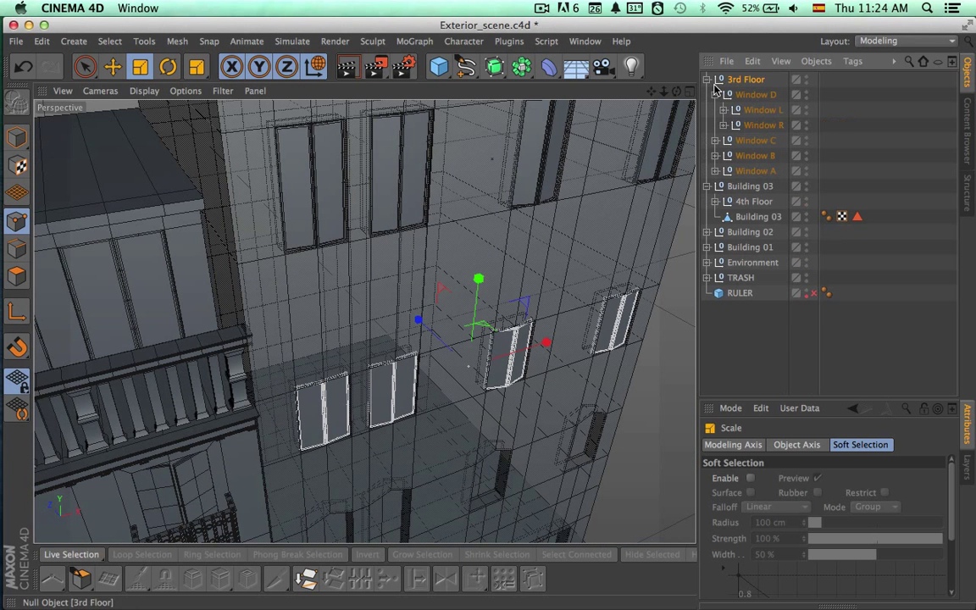
{"action": "left_click", "coordinate": [753, 112]}
{"action": "right_click_drag", "start_coordinate": [580, 377], "coordinate": [621, 373], "text": "alt"}
{"action": "left_click_drag", "start_coordinate": [621, 372], "coordinate": [445, 371], "text": "alt"}
{"action": "key", "text": "r"}
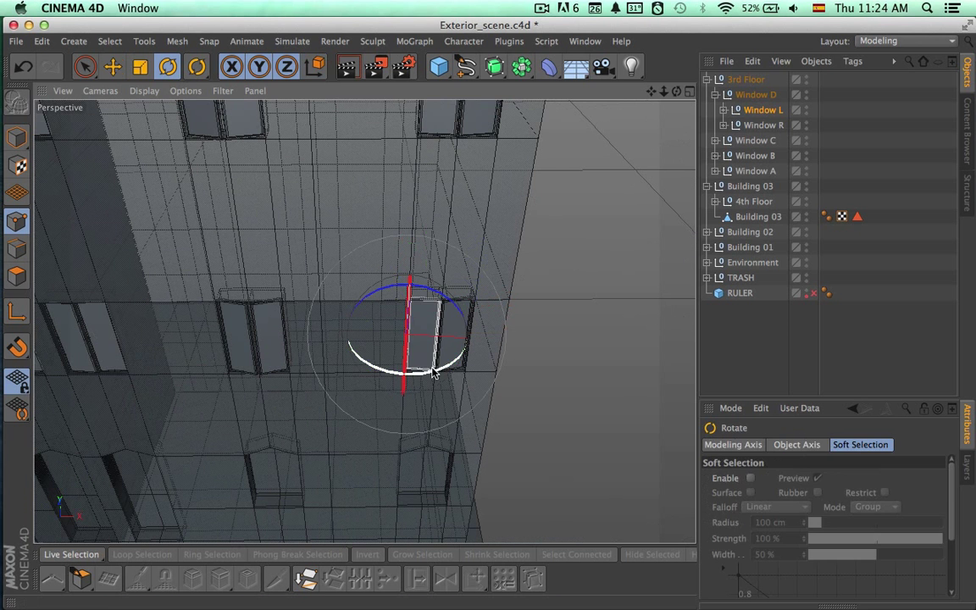
{"action": "left_click", "coordinate": [751, 124]}
{"action": "left_click_drag", "start_coordinate": [514, 370], "coordinate": [505, 369]}
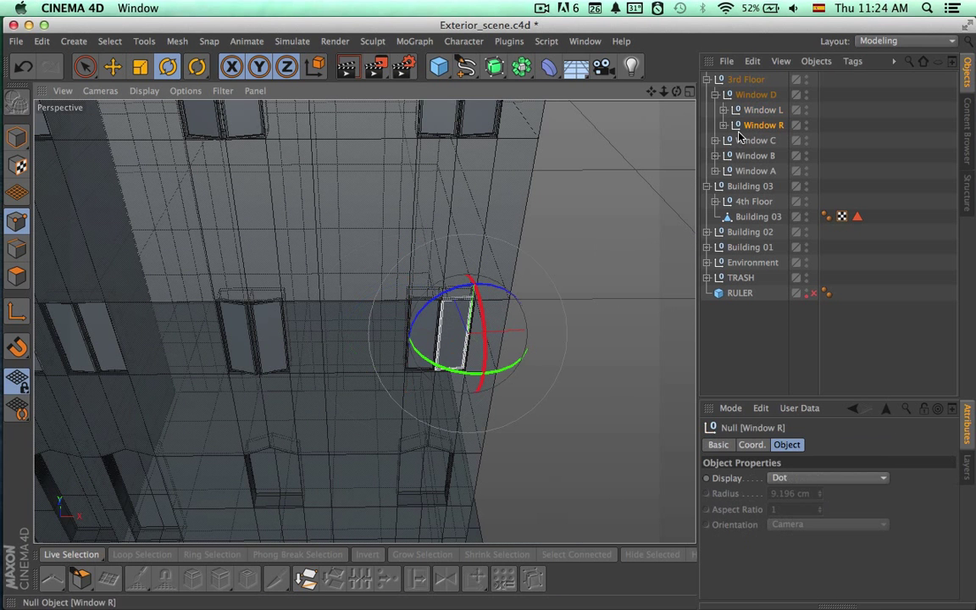
Step: Rotate the left and right leaves of Window C in the 3rd Floor group so the window stands partly open
{"action": "left_click", "coordinate": [715, 96]}
{"action": "left_click", "coordinate": [716, 110]}
{"action": "left_click", "coordinate": [760, 123]}
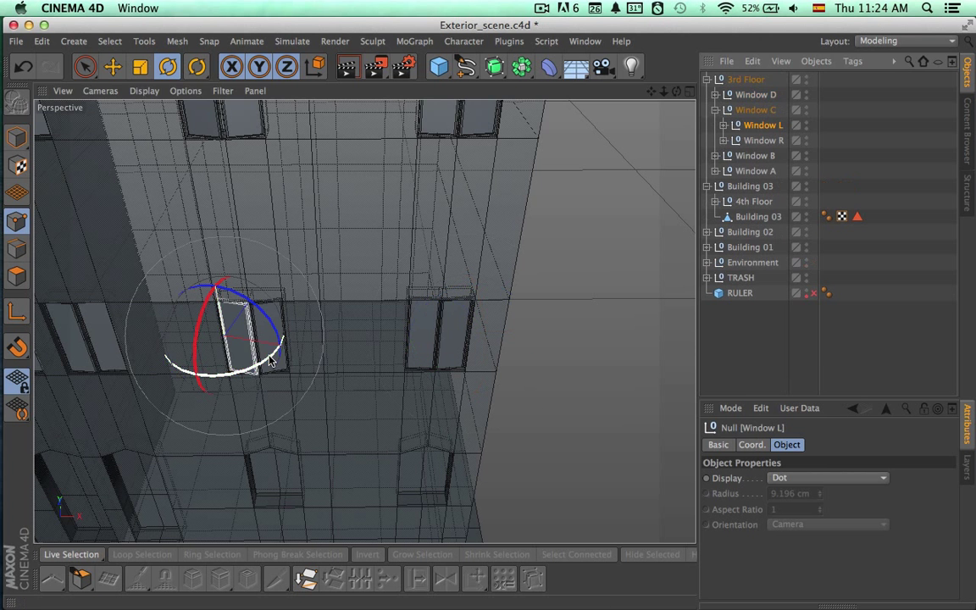
{"action": "left_click_drag", "start_coordinate": [270, 357], "coordinate": [321, 367]}
{"action": "left_click", "coordinate": [763, 139]}
Step: Rotate both leaves of Window B in the 3rd Floor group around their vertical axes to a partly open angle
{"action": "left_click", "coordinate": [715, 110]}
{"action": "left_click", "coordinate": [715, 126]}
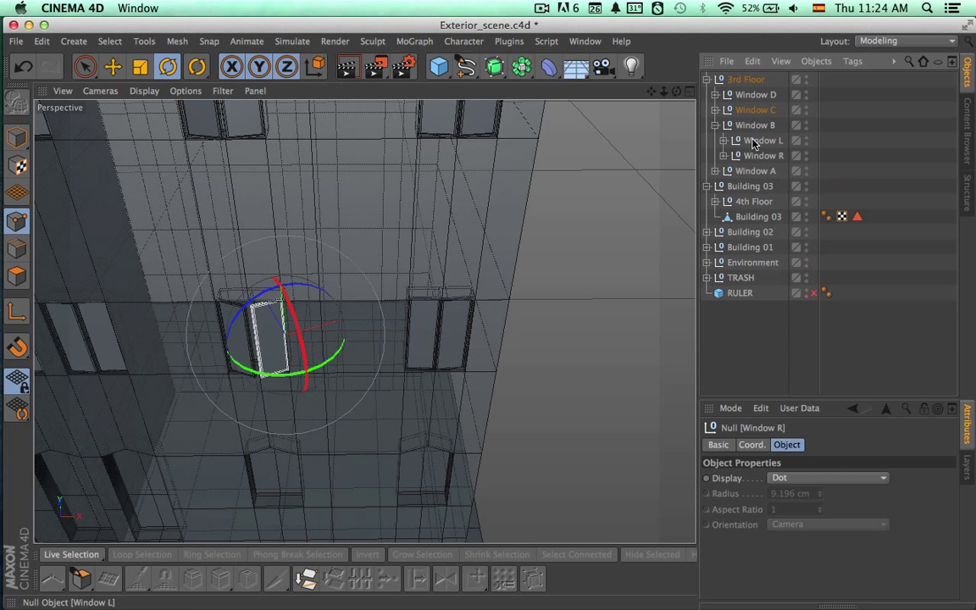
{"action": "left_click", "coordinate": [759, 141]}
{"action": "middle_click_drag", "start_coordinate": [309, 349], "coordinate": [563, 328], "text": "alt"}
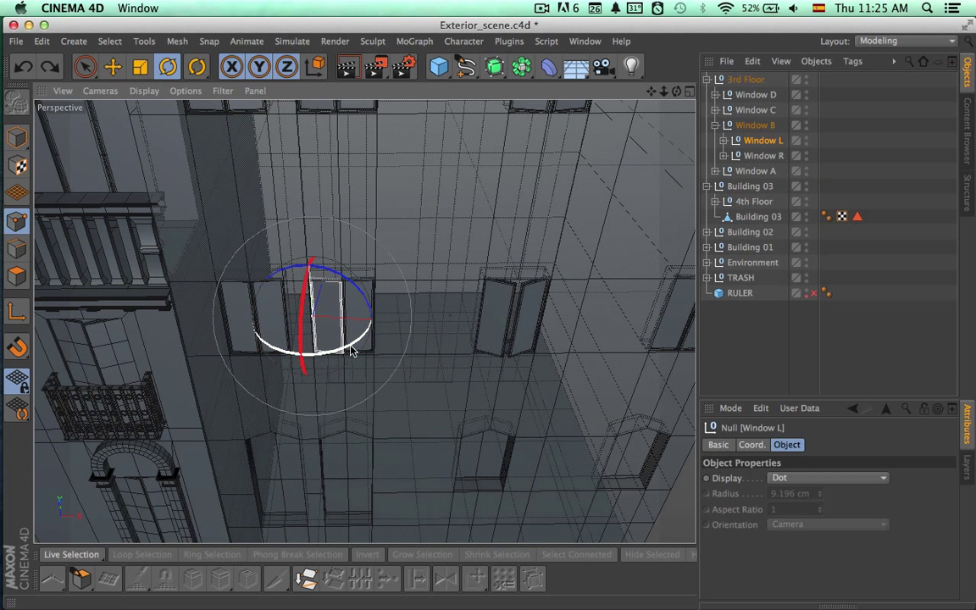
{"action": "left_click", "coordinate": [379, 323]}
{"action": "left_click_drag", "start_coordinate": [383, 350], "coordinate": [396, 357]}
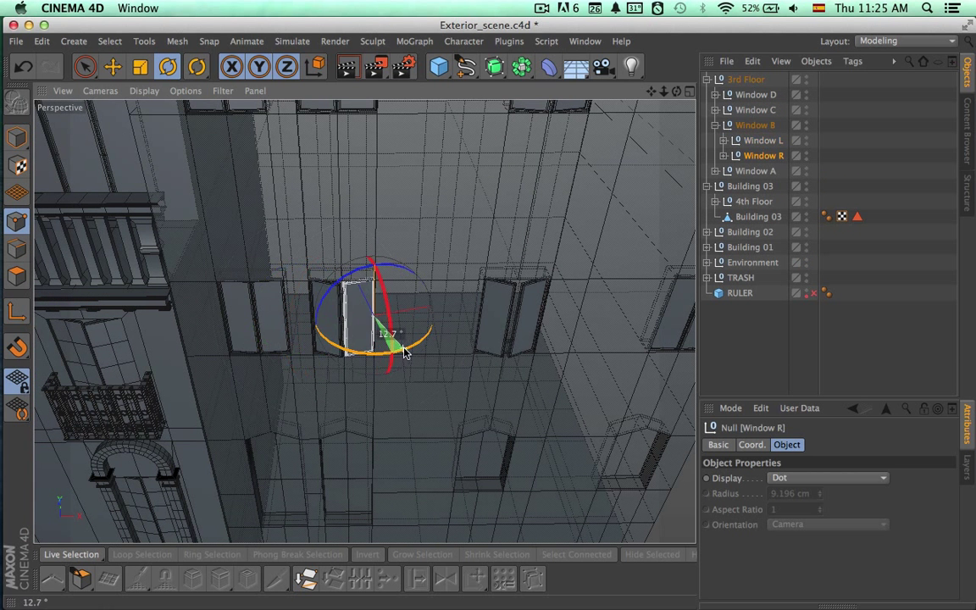
Step: Rotate the right leaf of Window A in the 3rd Floor group slightly around its vertical axis
{"action": "left_click", "coordinate": [716, 171]}
{"action": "left_click", "coordinate": [716, 125]}
{"action": "left_click", "coordinate": [762, 156]}
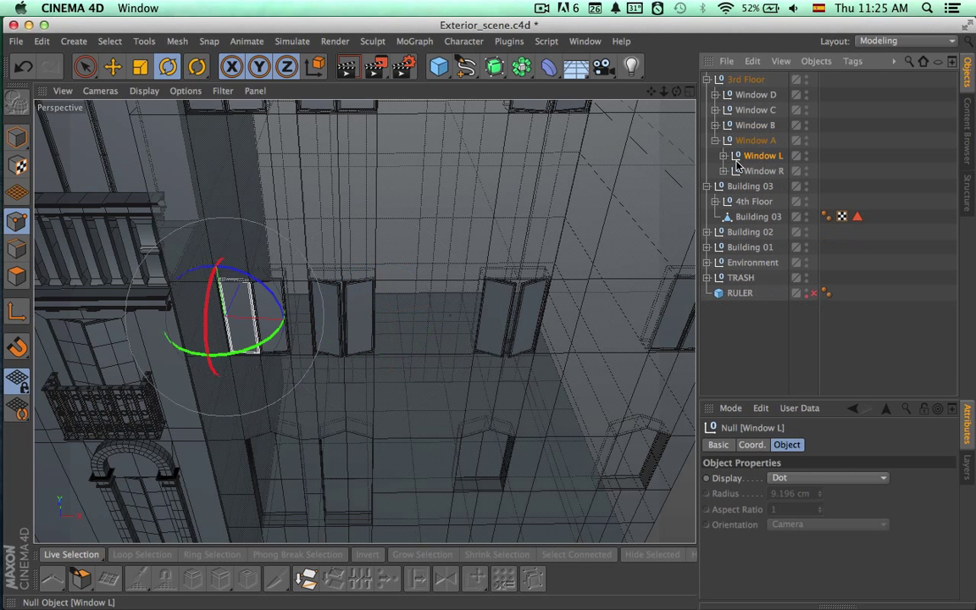
{"action": "left_click", "coordinate": [762, 171]}
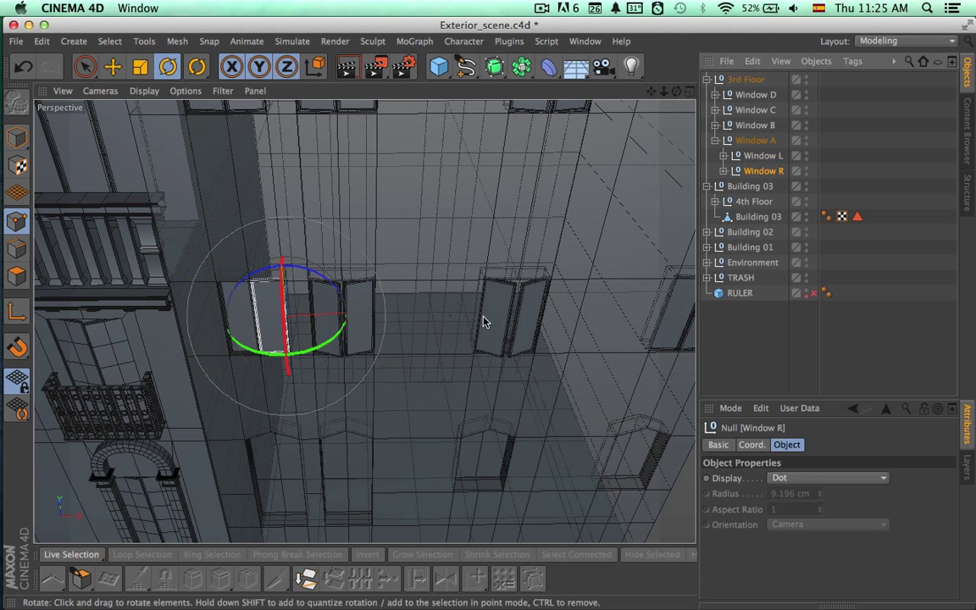
{"action": "right_click_drag", "start_coordinate": [220, 327], "coordinate": [366, 322], "text": "alt"}
{"action": "middle_click_drag", "start_coordinate": [366, 322], "coordinate": [288, 467], "text": "alt"}
{"action": "left_click_drag", "start_coordinate": [424, 472], "coordinate": [444, 475]}
Step: Examine Building 03's third-floor windows and look through Building 02's 2nd Floor group for the arched window surround
{"action": "right_click_drag", "start_coordinate": [515, 378], "coordinate": [153, 390], "text": "alt"}
{"action": "middle_click_drag", "start_coordinate": [556, 352], "coordinate": [523, 336], "text": "alt"}
{"action": "left_click_drag", "start_coordinate": [523, 336], "coordinate": [506, 362], "text": "alt"}
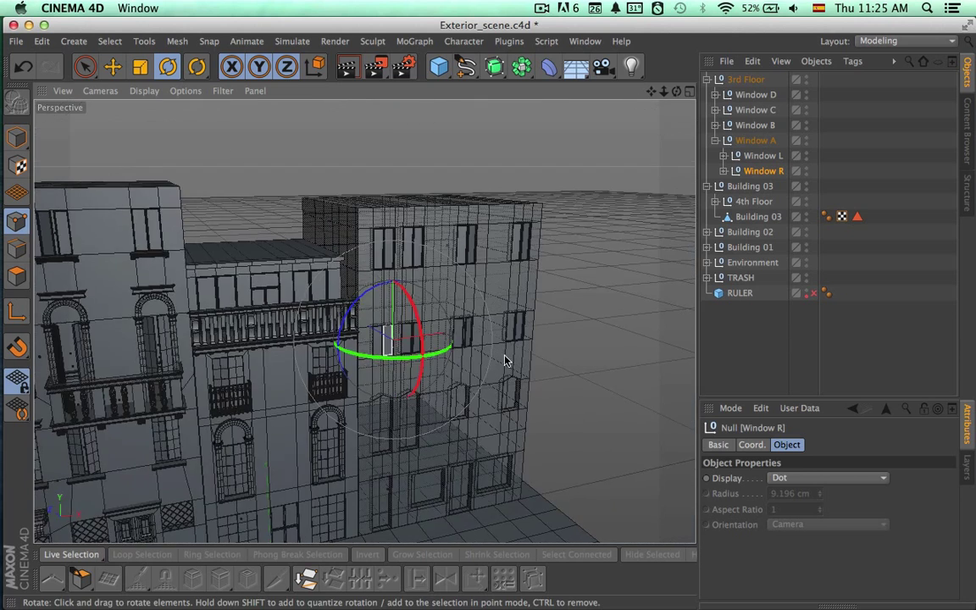
{"action": "left_click", "coordinate": [762, 348]}
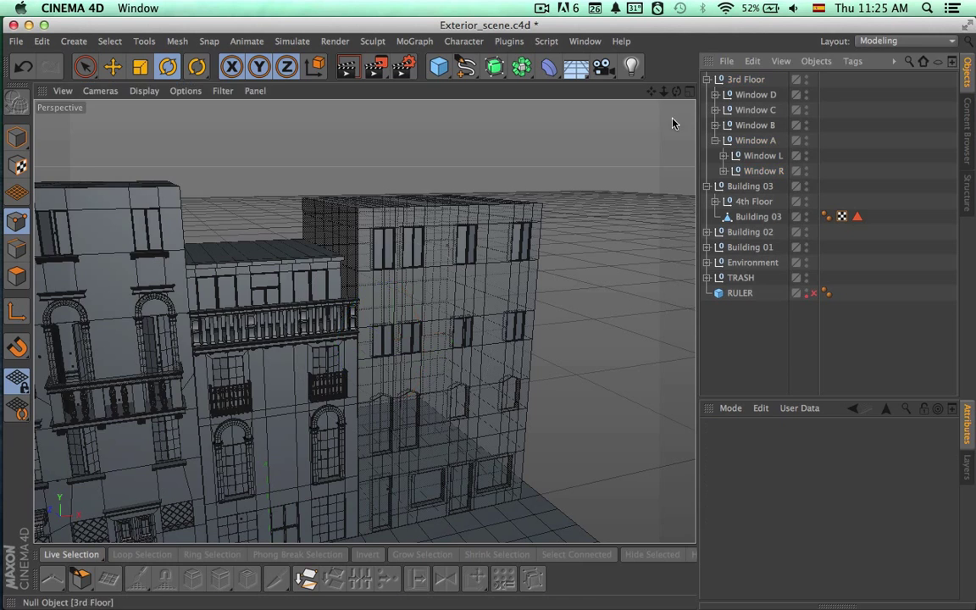
{"action": "left_click_drag", "start_coordinate": [606, 247], "coordinate": [523, 294], "text": "alt"}
{"action": "right_click_drag", "start_coordinate": [456, 341], "coordinate": [543, 350], "text": "alt"}
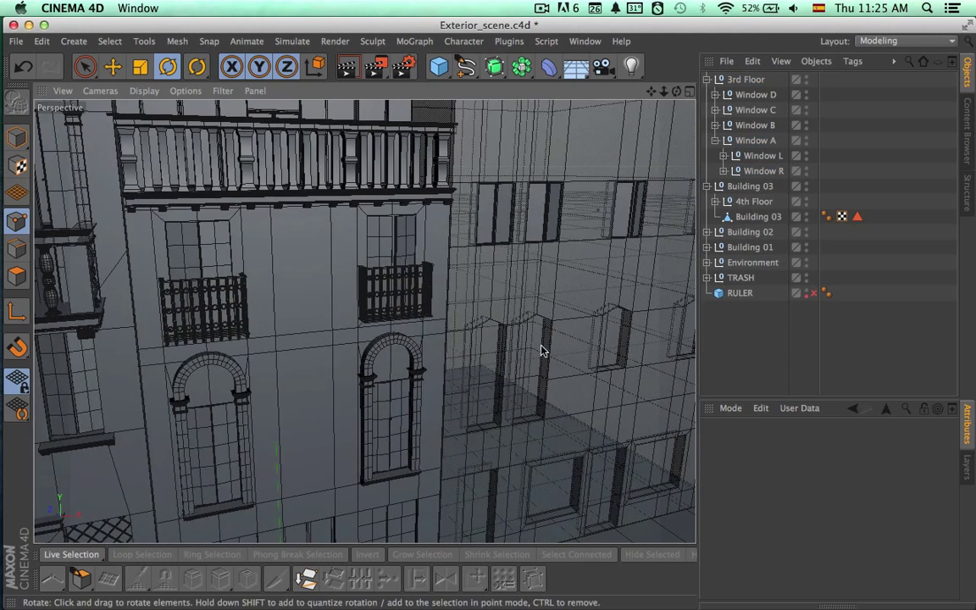
{"action": "left_click_drag", "start_coordinate": [542, 350], "coordinate": [523, 364], "text": "alt"}
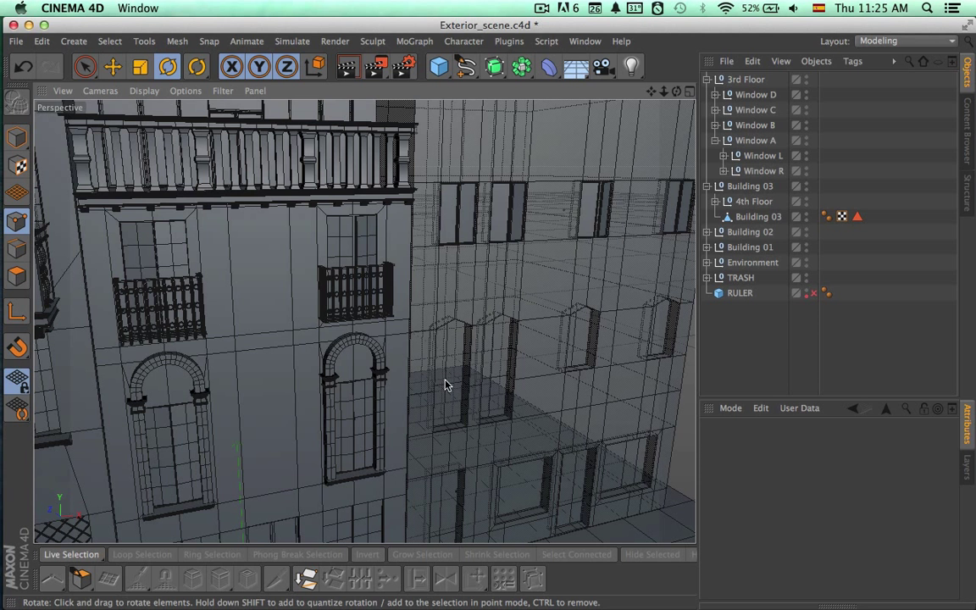
{"action": "left_click", "coordinate": [319, 320]}
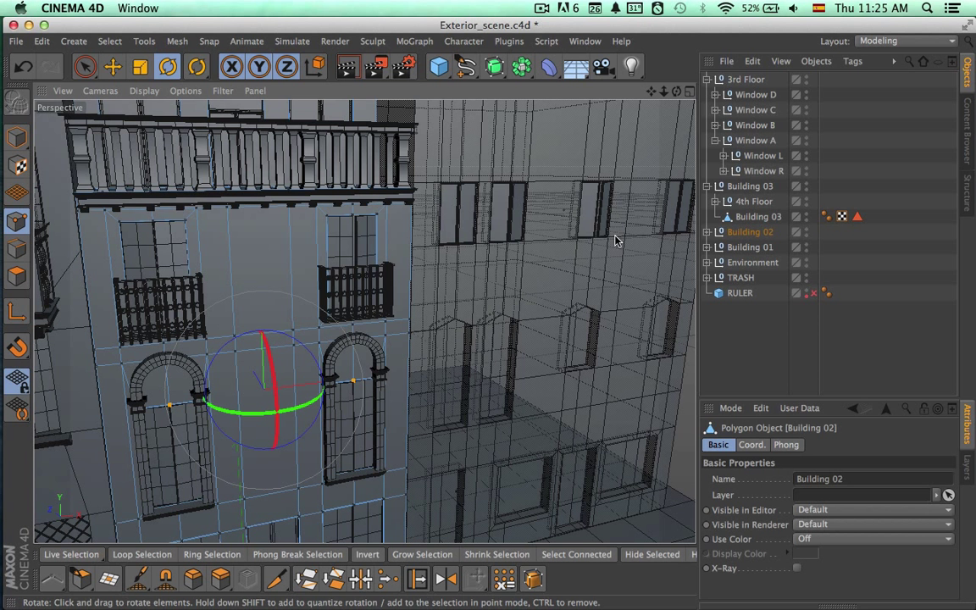
{"action": "left_click", "coordinate": [708, 232]}
{"action": "left_click", "coordinate": [746, 263]}
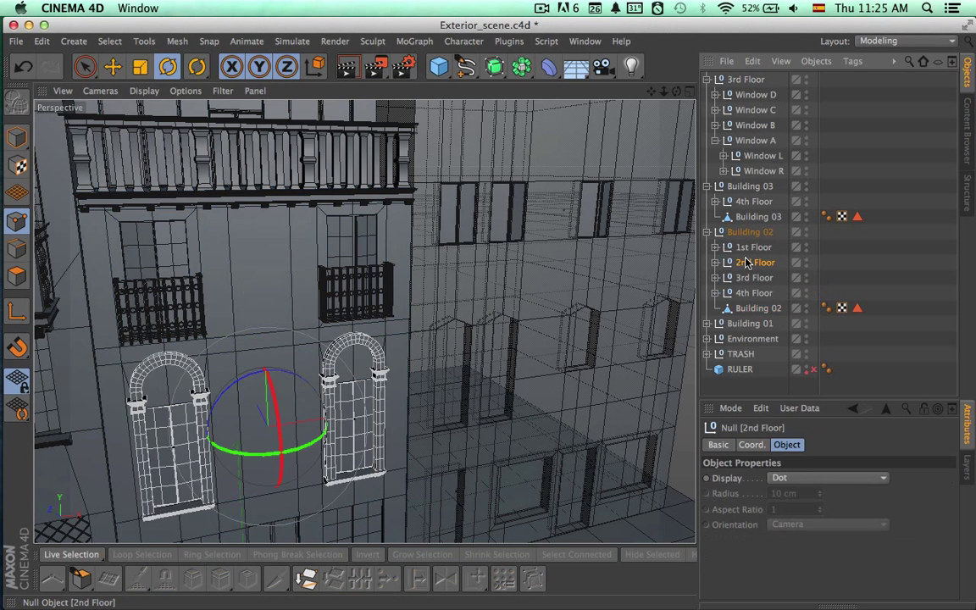
{"action": "left_click", "coordinate": [715, 262]}
{"action": "left_click", "coordinate": [756, 310]}
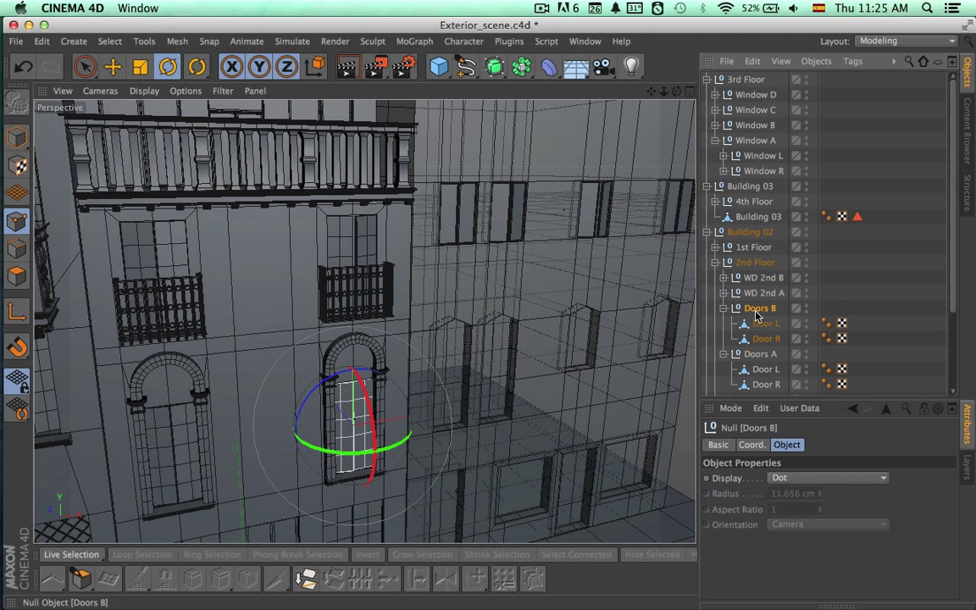
{"action": "left_click", "coordinate": [724, 308]}
{"action": "left_click", "coordinate": [756, 340]}
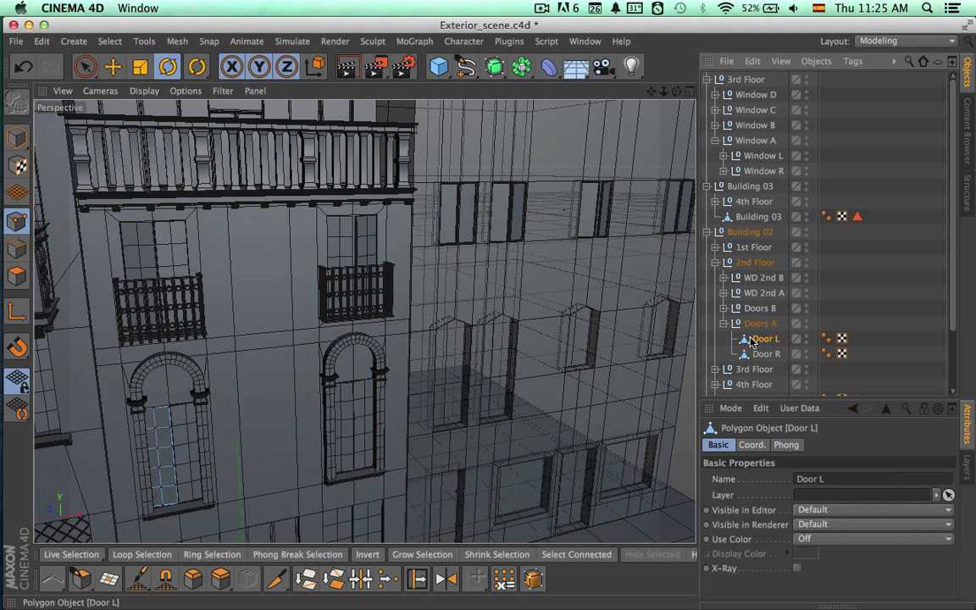
Step: Copy the WD 2nd B arched surround from Building 02's 2nd Floor group and paste the duplicate into the scene
{"action": "left_click", "coordinate": [752, 279]}
{"action": "left_click", "coordinate": [724, 278]}
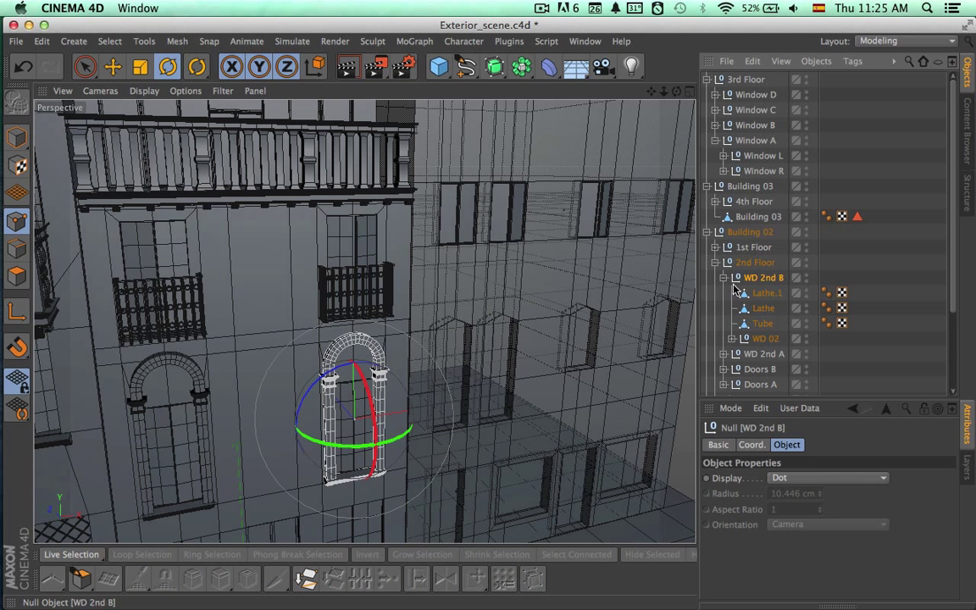
{"action": "left_click", "coordinate": [760, 293]}
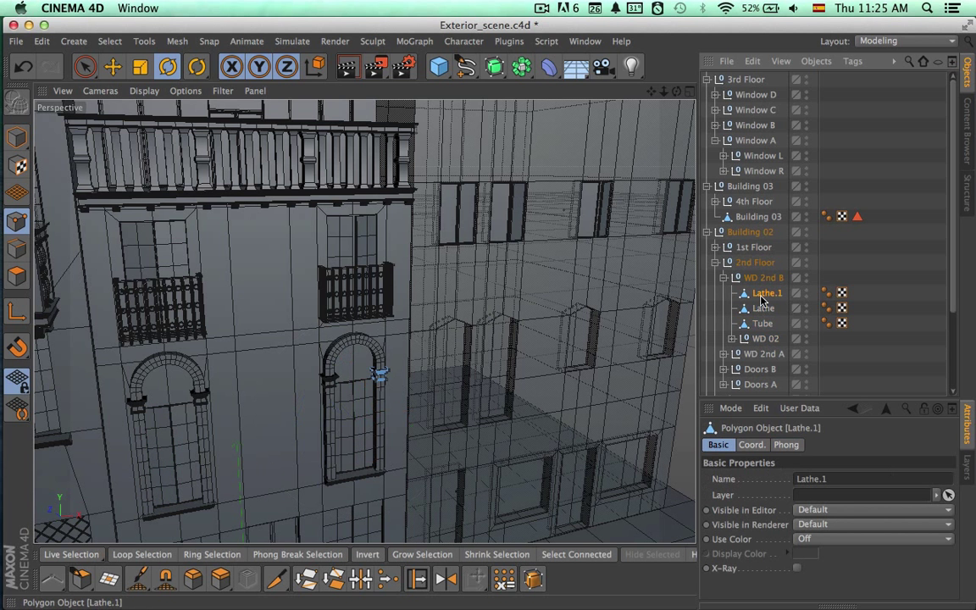
{"action": "left_click", "coordinate": [16, 137]}
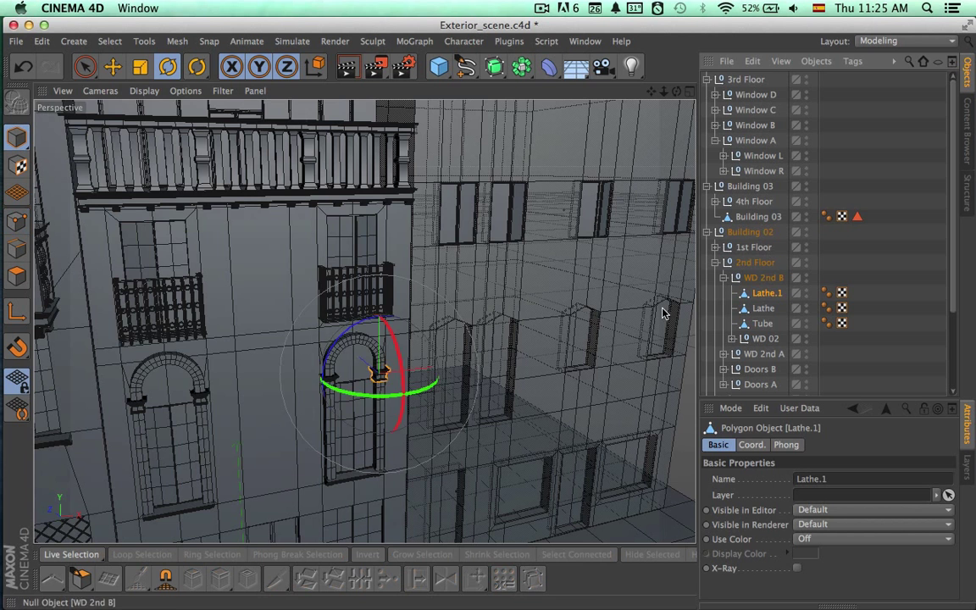
{"action": "right_click_drag", "start_coordinate": [619, 329], "coordinate": [667, 327], "text": "alt"}
{"action": "left_click", "coordinate": [753, 281]}
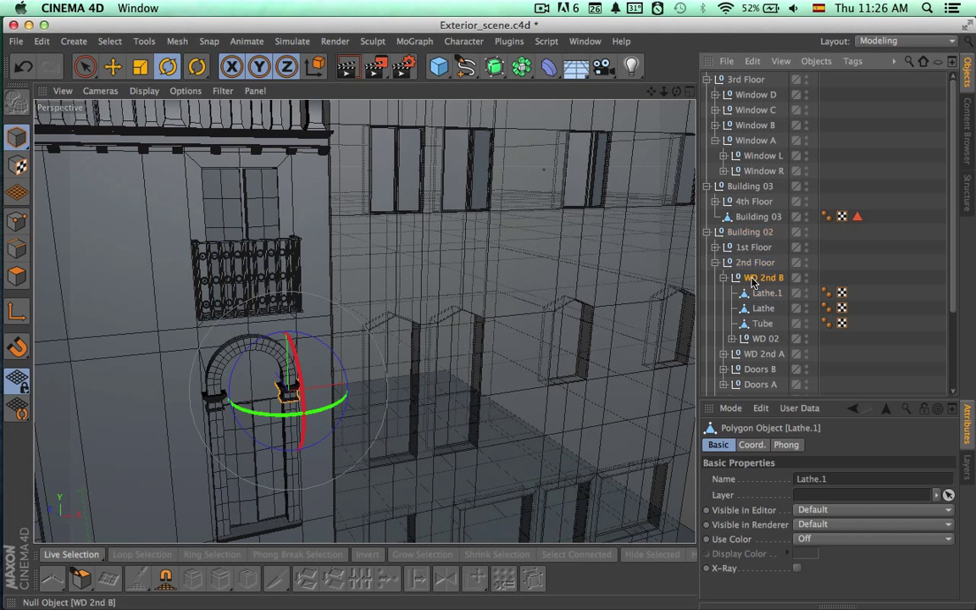
{"action": "left_click", "coordinate": [753, 279]}
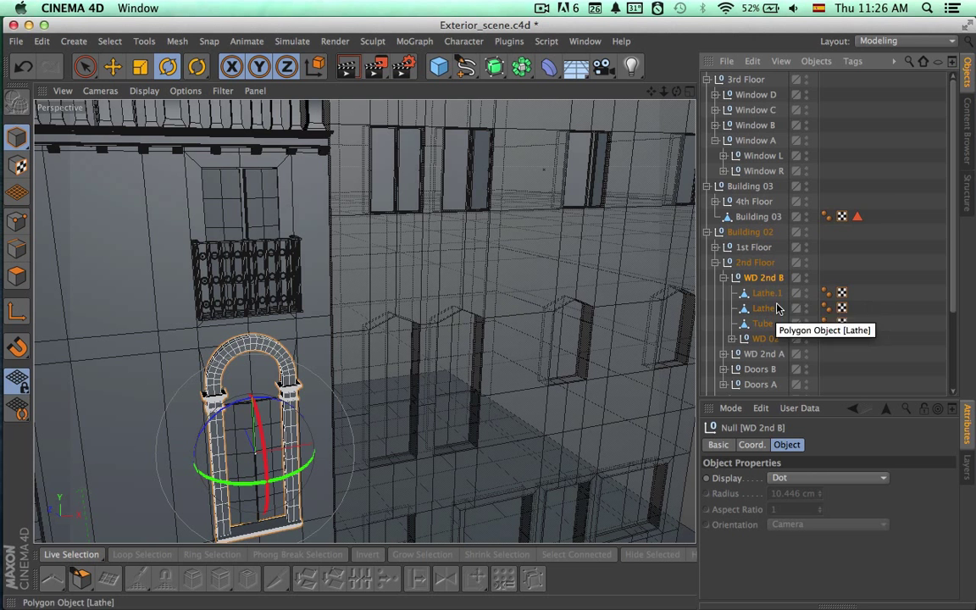
{"action": "key", "text": "super+c"}
{"action": "key", "text": "super+v"}
Step: Collapse the 3rd Floor, Building 03 and Building 02 groups in the hierarchy, keeping the copied WD 2nd B selected
{"action": "left_click", "coordinate": [706, 156]}
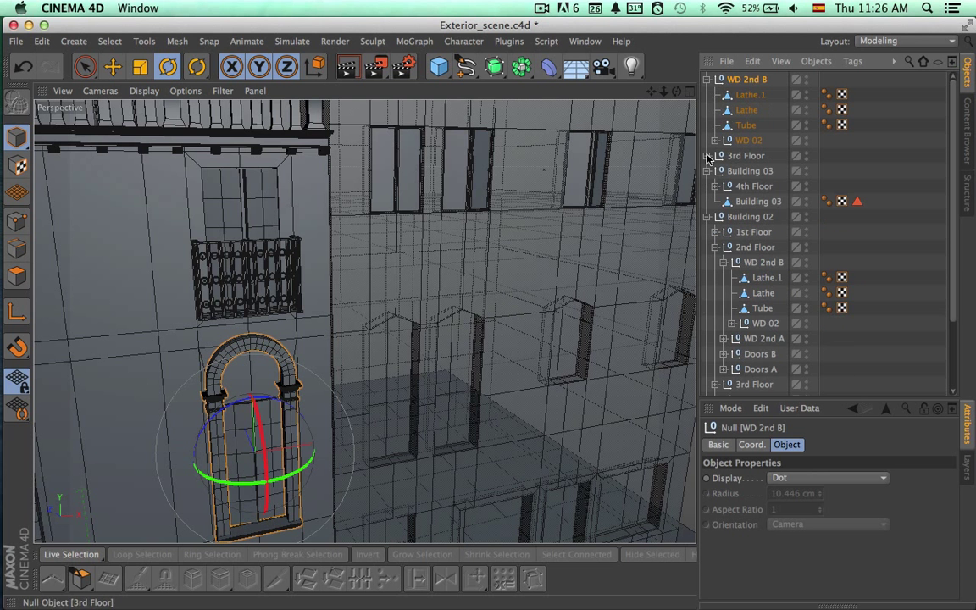
{"action": "left_click", "coordinate": [706, 173]}
{"action": "left_click", "coordinate": [707, 187]}
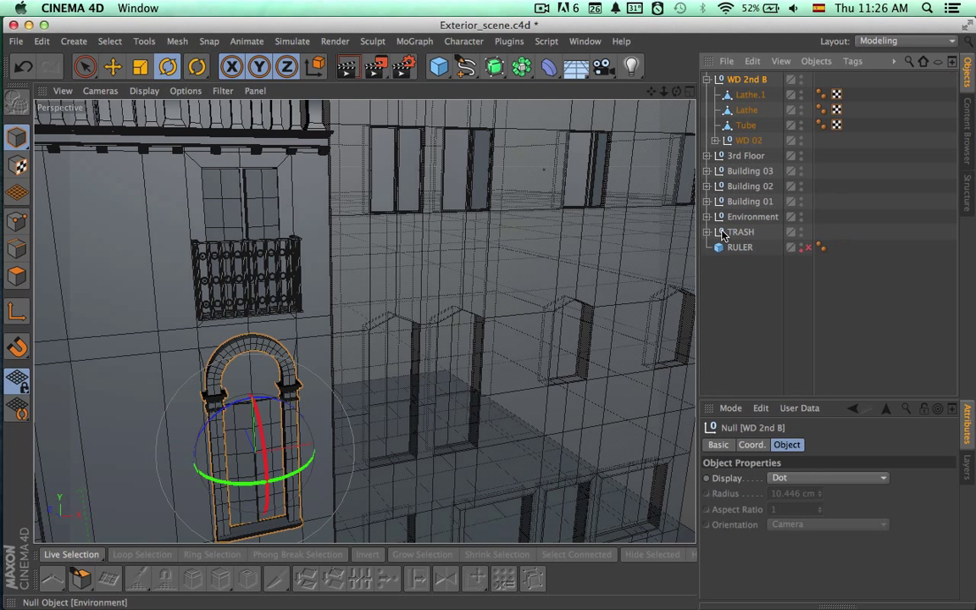
{"action": "left_click", "coordinate": [725, 293]}
{"action": "right_click_drag", "start_coordinate": [535, 346], "coordinate": [405, 340], "text": "alt"}
{"action": "left_click", "coordinate": [752, 81]}
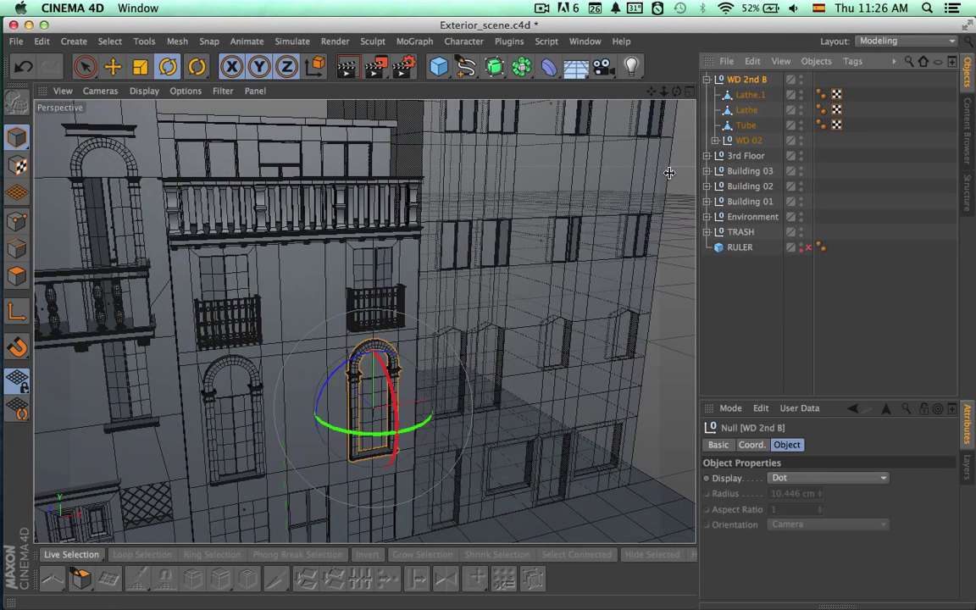
Step: In the front view, move the copied WD 2nd B surround from Building 02 onto the first third-floor window of Building 03
{"action": "left_click", "coordinate": [690, 91]}
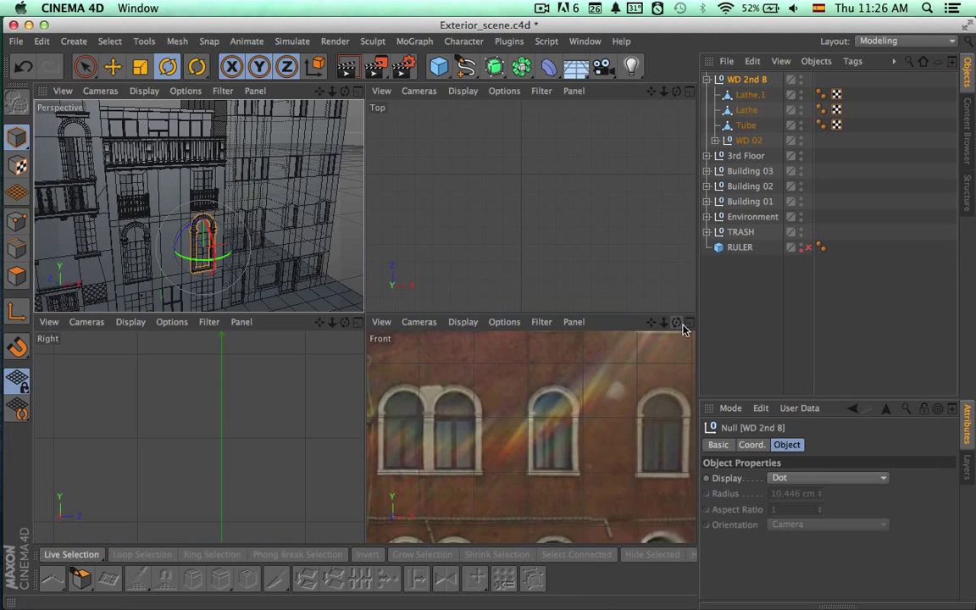
{"action": "left_click", "coordinate": [684, 327]}
{"action": "right_click_drag", "start_coordinate": [409, 407], "coordinate": [264, 398], "text": "alt"}
{"action": "middle_click_drag", "start_coordinate": [360, 399], "coordinate": [349, 371], "text": "alt"}
{"action": "key", "text": "space"}
{"action": "left_click_drag", "start_coordinate": [256, 441], "coordinate": [327, 305]}
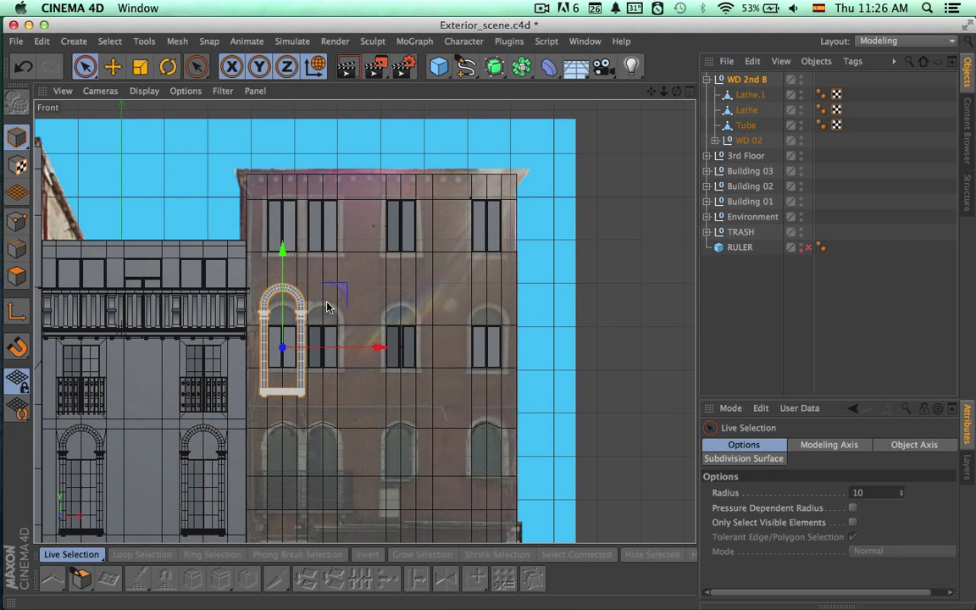
Step: Compare the arched surround with the building's Street View photo in Google Earth and return to CINEMA 4D
{"action": "scroll", "coordinate": [360, 348], "scroll_direction": "up", "scroll_amount": 6}
{"action": "right_click_drag", "start_coordinate": [437, 340], "coordinate": [480, 333], "text": "alt"}
{"action": "middle_click_drag", "start_coordinate": [366, 323], "coordinate": [450, 363], "text": "alt"}
{"action": "key", "text": "super+Tab"}
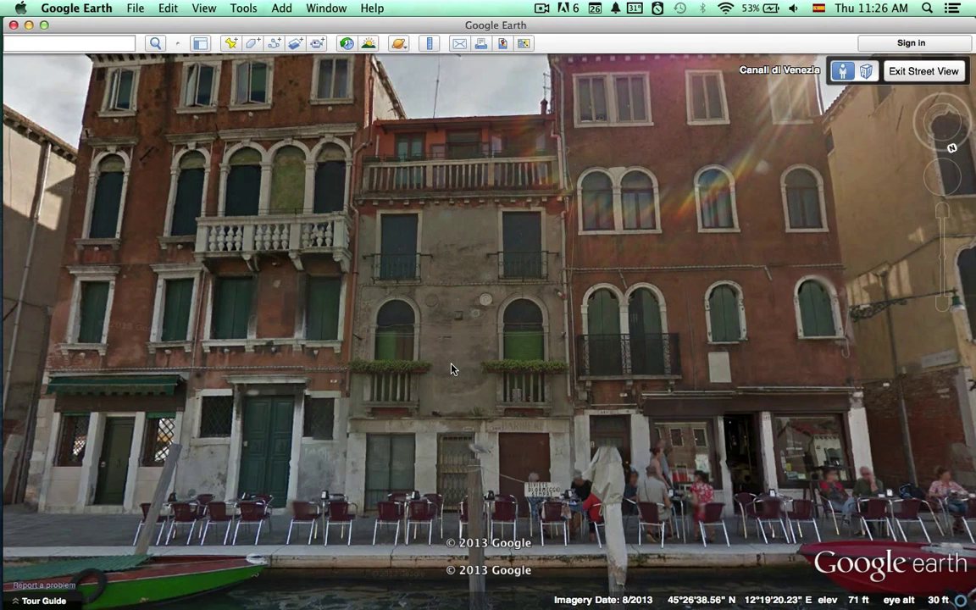
{"action": "key", "text": "super+Tab"}
{"action": "scroll", "coordinate": [333, 355], "scroll_direction": "up", "scroll_amount": 6}
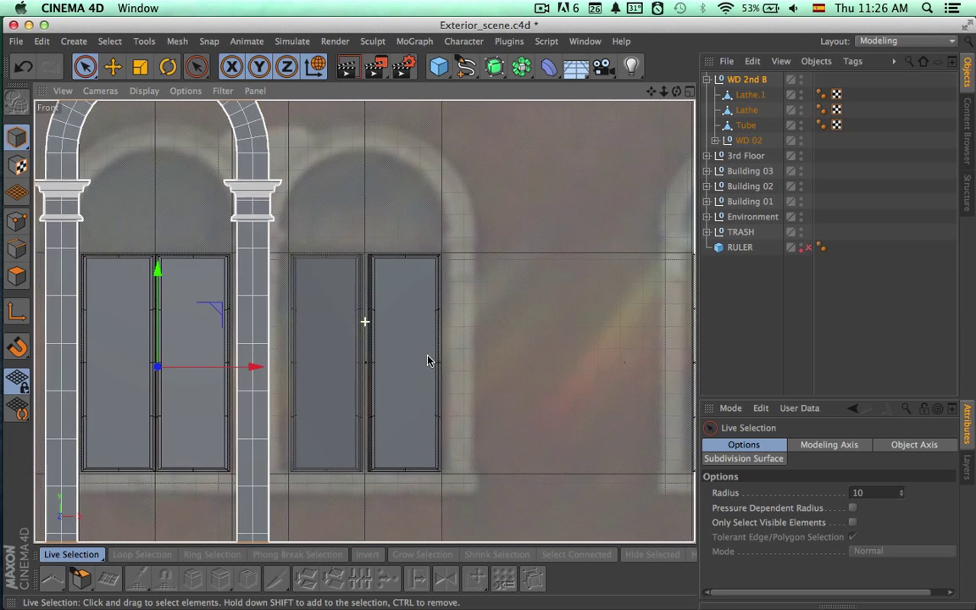
{"action": "scroll", "coordinate": [428, 360], "scroll_direction": "down", "scroll_amount": 4}
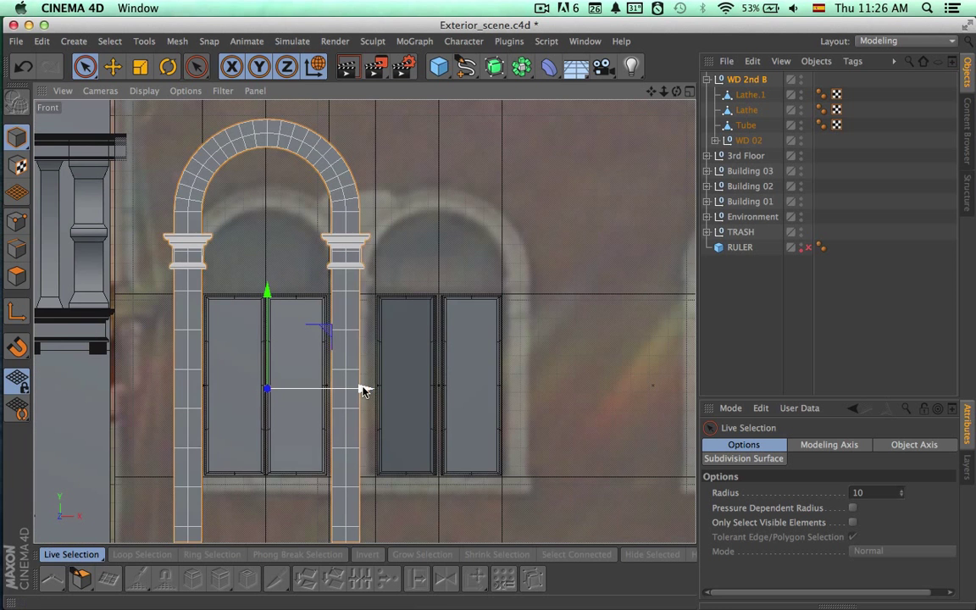
Step: Center the WD 2nd B surround on the first third-floor window and lower it until its capitals meet the arch base
{"action": "left_click_drag", "start_coordinate": [364, 389], "coordinate": [362, 392]}
{"action": "scroll", "coordinate": [330, 371], "scroll_direction": "up", "scroll_amount": 3}
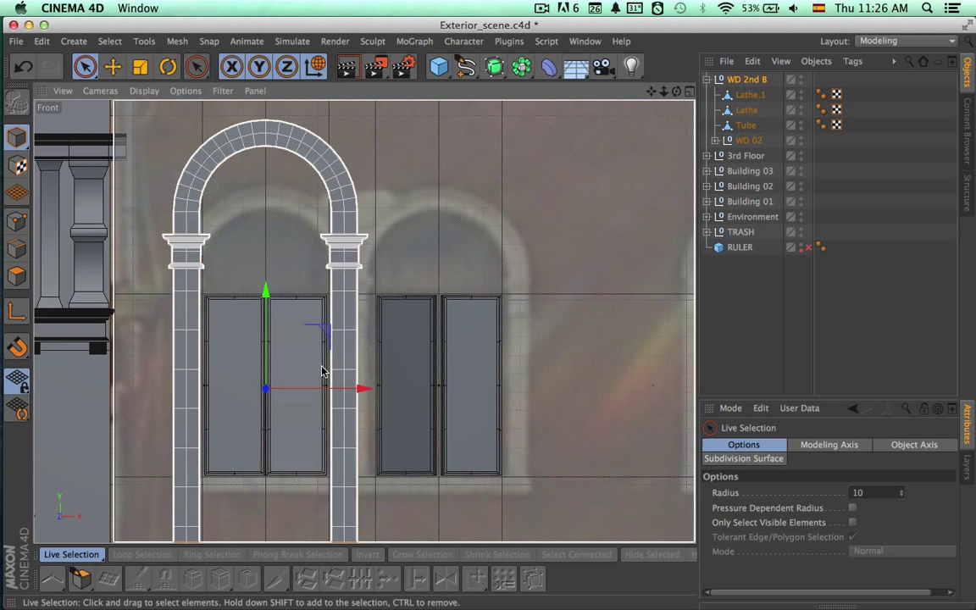
{"action": "scroll", "coordinate": [342, 356], "scroll_direction": "down", "scroll_amount": 1}
{"action": "left_click_drag", "start_coordinate": [255, 298], "coordinate": [257, 358]}
{"action": "middle_click_drag", "start_coordinate": [382, 344], "coordinate": [344, 285], "text": "alt"}
{"action": "scroll", "coordinate": [391, 316], "scroll_direction": "down", "scroll_amount": 3}
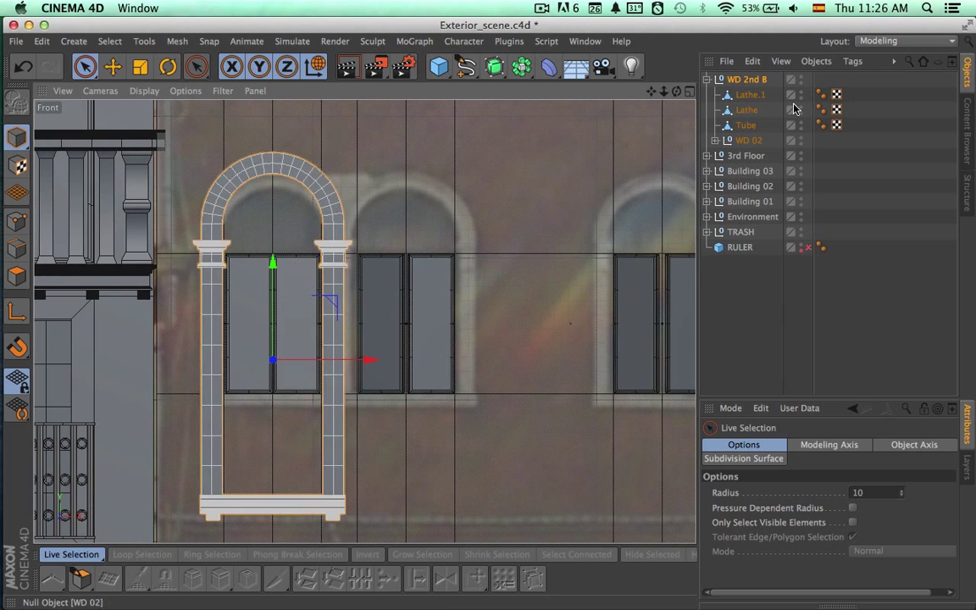
Step: Raise the WD 02 sill of the copied WD 2nd B surround to the base of the first third-floor window
{"action": "left_click", "coordinate": [708, 80]}
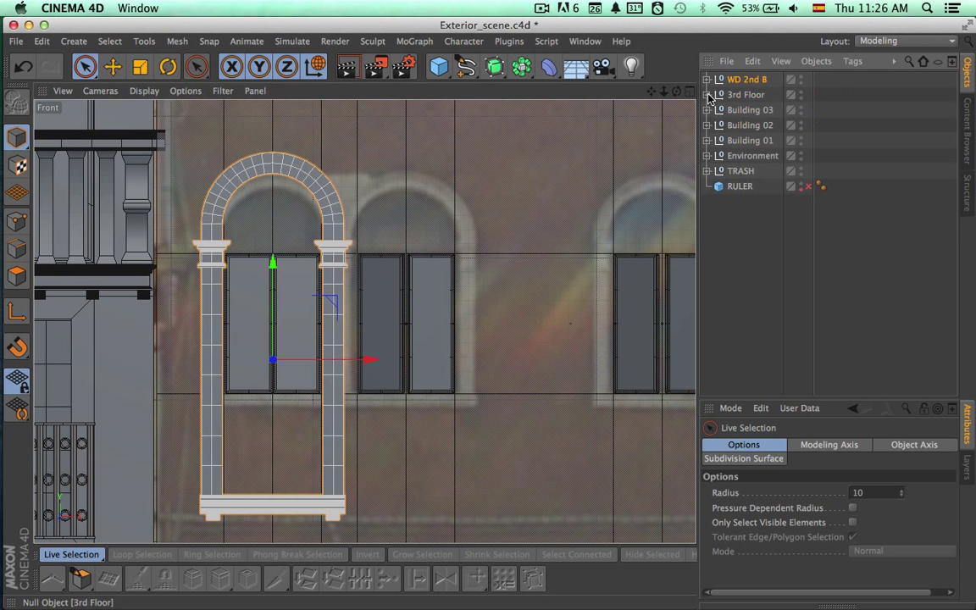
{"action": "left_click", "coordinate": [707, 80]}
{"action": "left_click", "coordinate": [748, 140]}
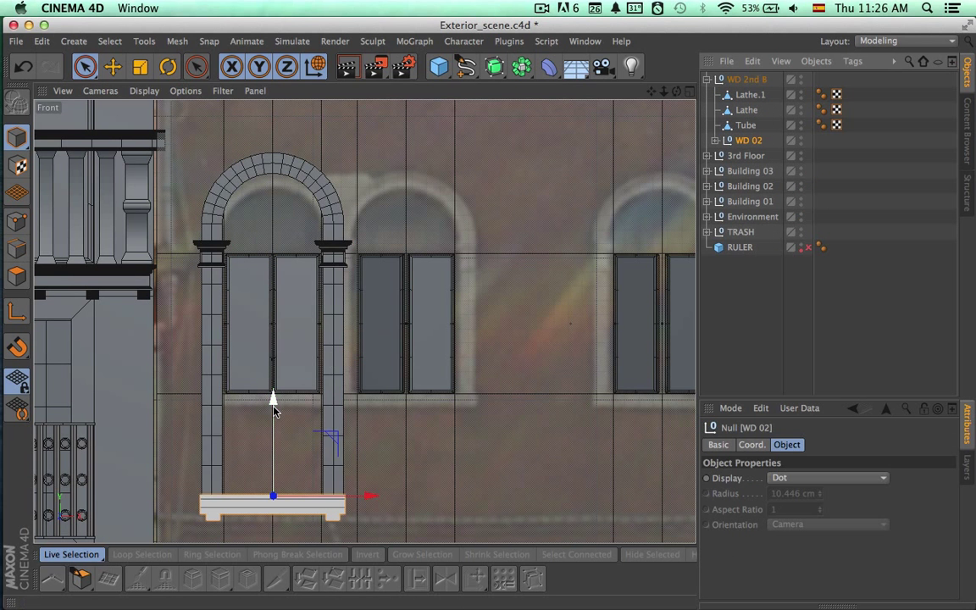
{"action": "left_click_drag", "start_coordinate": [274, 410], "coordinate": [287, 306]}
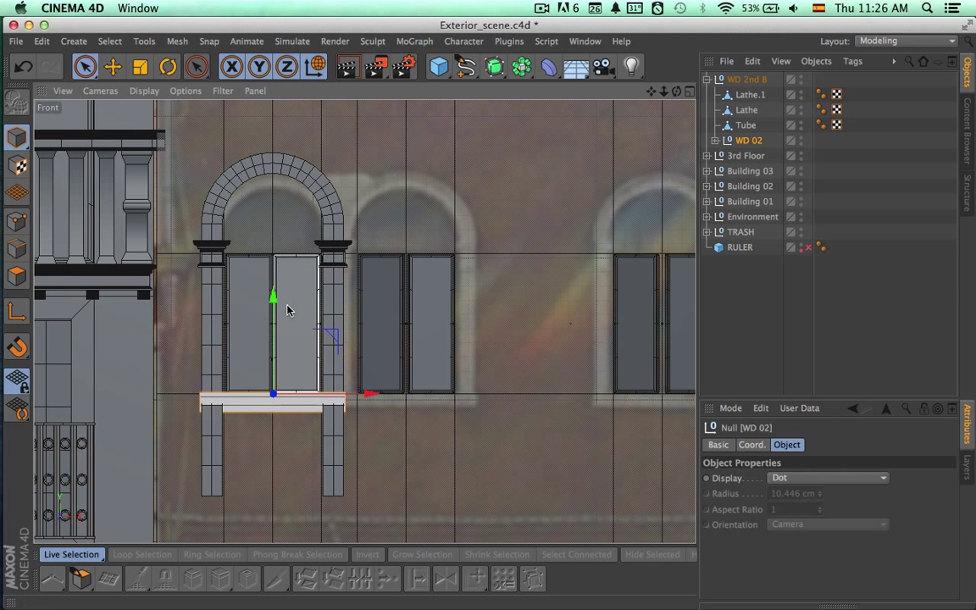
Step: Delete the Tube points of both jambs that extend below the raised sill
{"action": "left_click", "coordinate": [748, 125]}
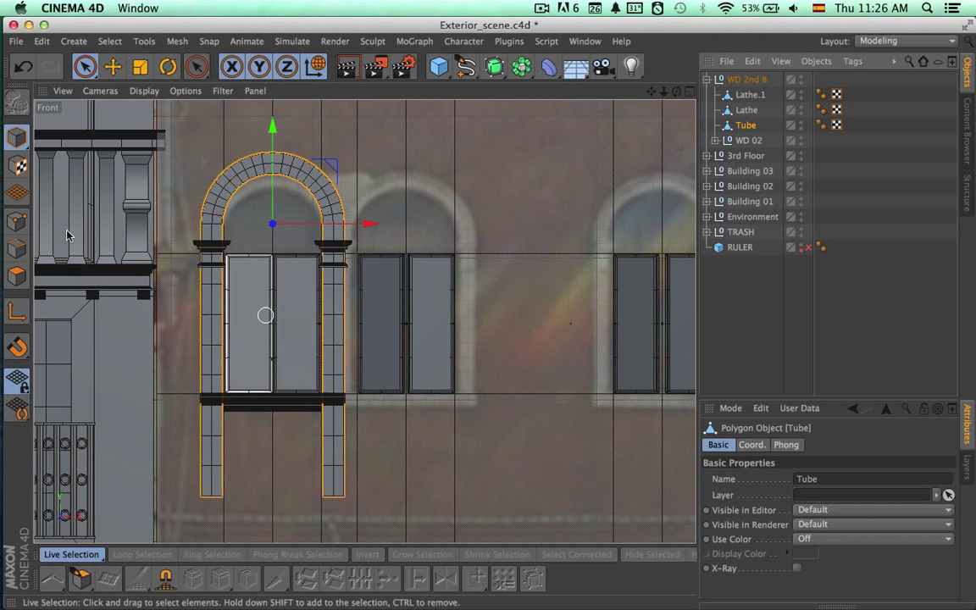
{"action": "left_click", "coordinate": [17, 221]}
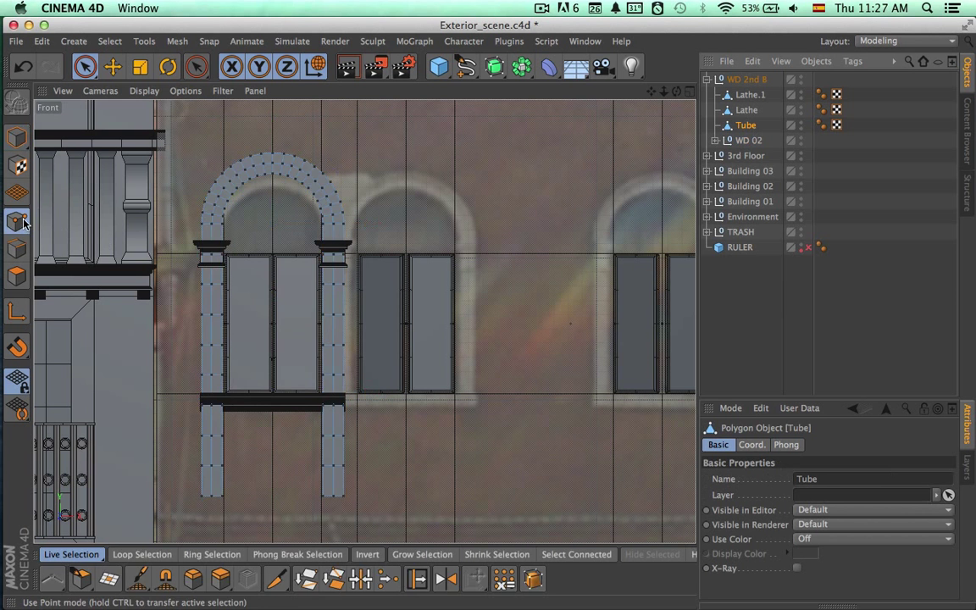
{"action": "left_click_drag", "start_coordinate": [222, 436], "coordinate": [198, 435]}
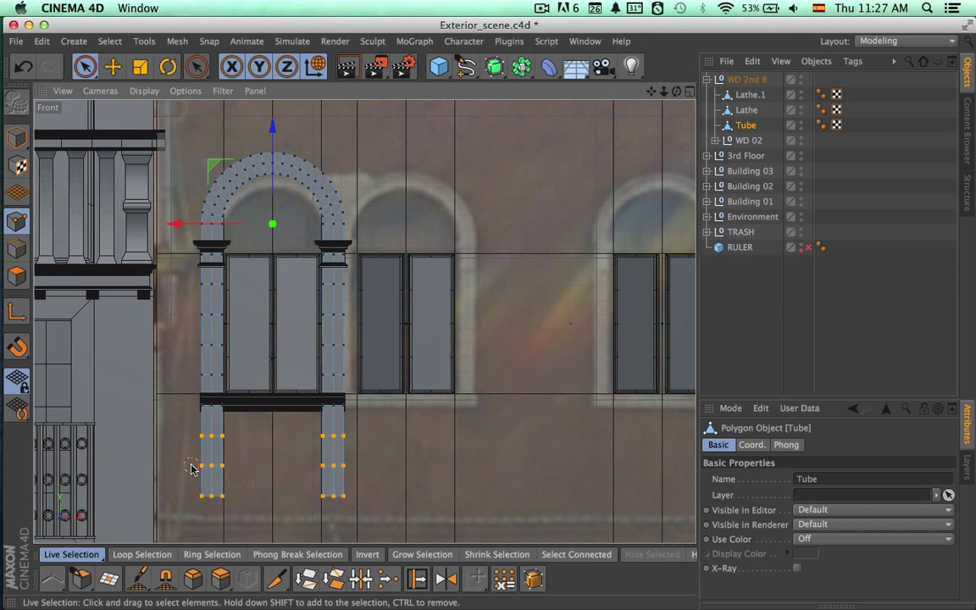
{"action": "key", "text": "Delete"}
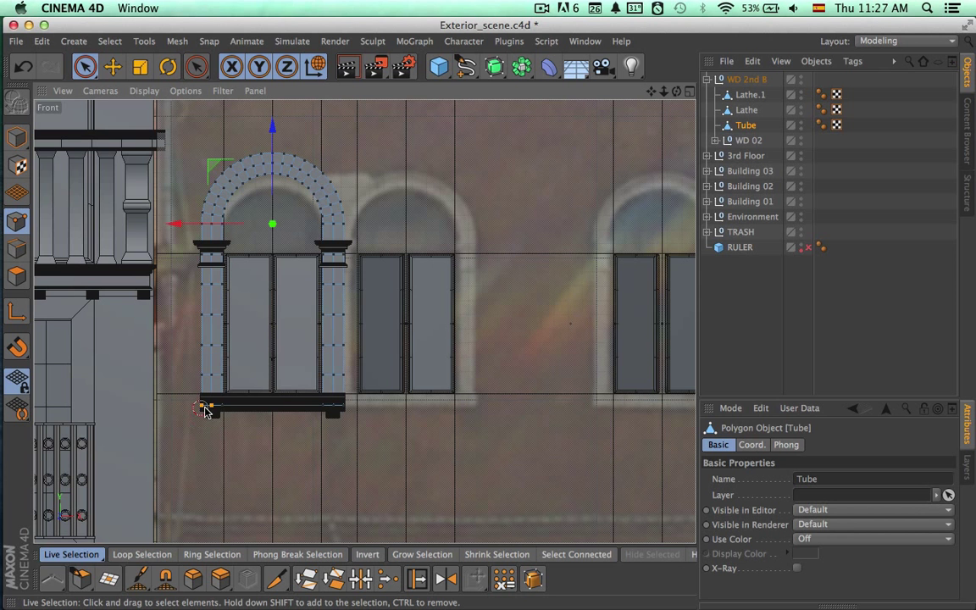
Step: Move the remaining bottom points of the Tube's jambs up to the top edge of the sill
{"action": "scroll", "coordinate": [291, 412], "scroll_direction": "up", "scroll_amount": 5}
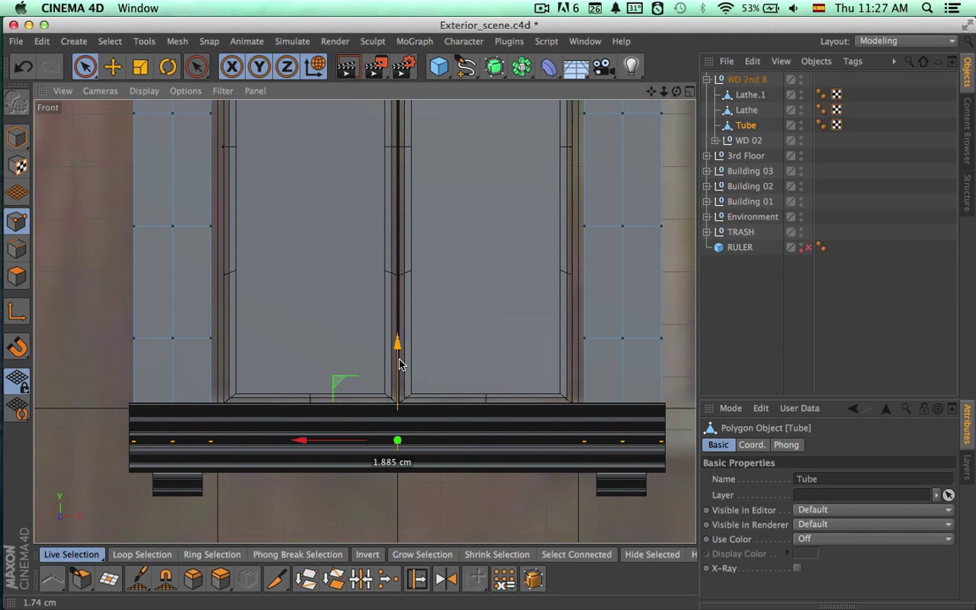
{"action": "mouse_move", "coordinate": [408, 328]}
{"action": "left_mouse_down"}
{"action": "mouse_move", "coordinate": [420, 279]}
{"action": "mouse_move", "coordinate": [419, 333]}
{"action": "left_mouse_up"}
{"action": "scroll", "coordinate": [473, 331], "scroll_direction": "down", "scroll_amount": 3}
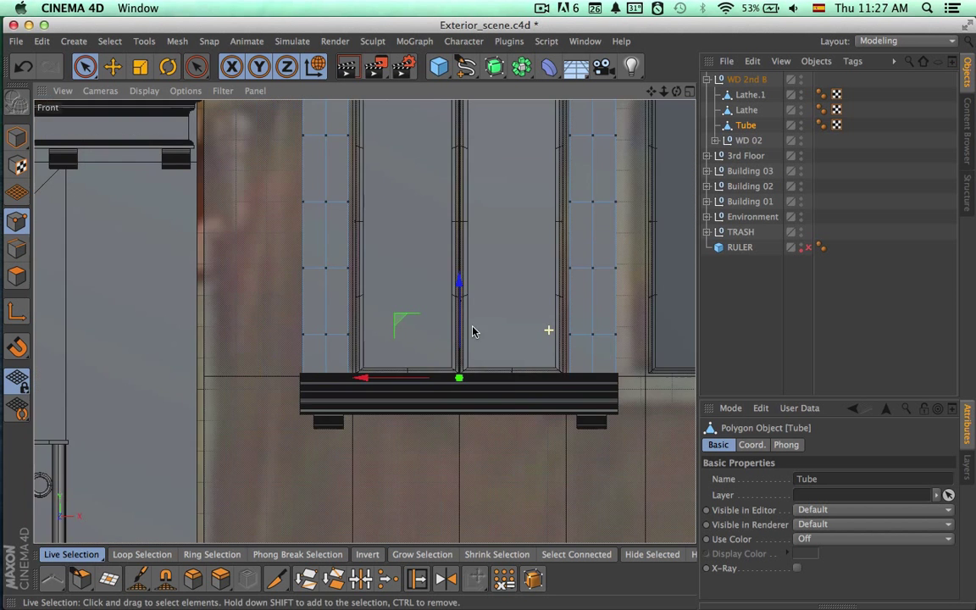
{"action": "scroll", "coordinate": [465, 329], "scroll_direction": "down", "scroll_amount": 1}
{"action": "right_click_drag", "start_coordinate": [495, 348], "coordinate": [398, 352], "text": "alt"}
{"action": "middle_click_drag", "start_coordinate": [497, 297], "coordinate": [442, 357], "text": "alt"}
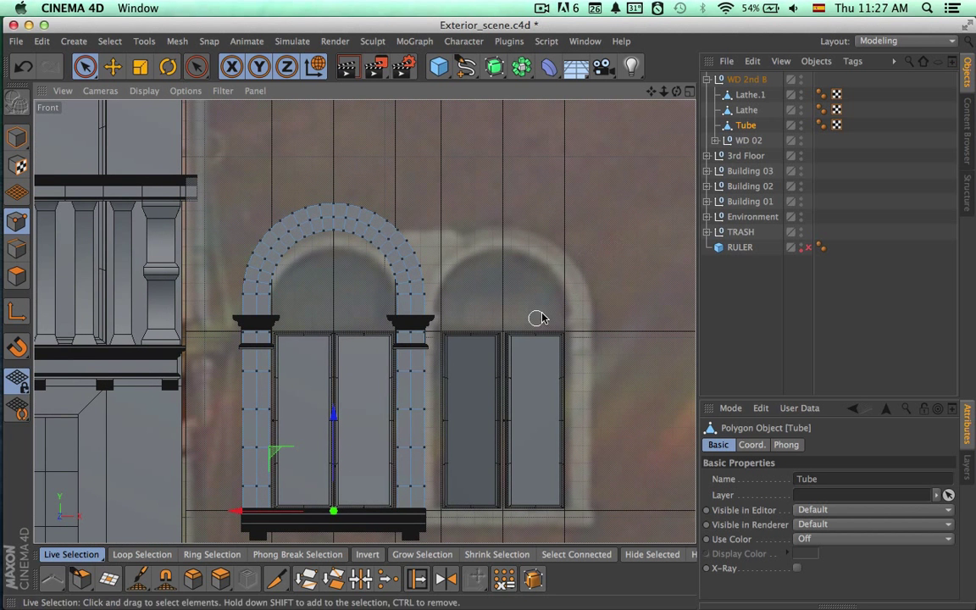
{"action": "scroll", "coordinate": [500, 323], "scroll_direction": "down", "scroll_amount": 1}
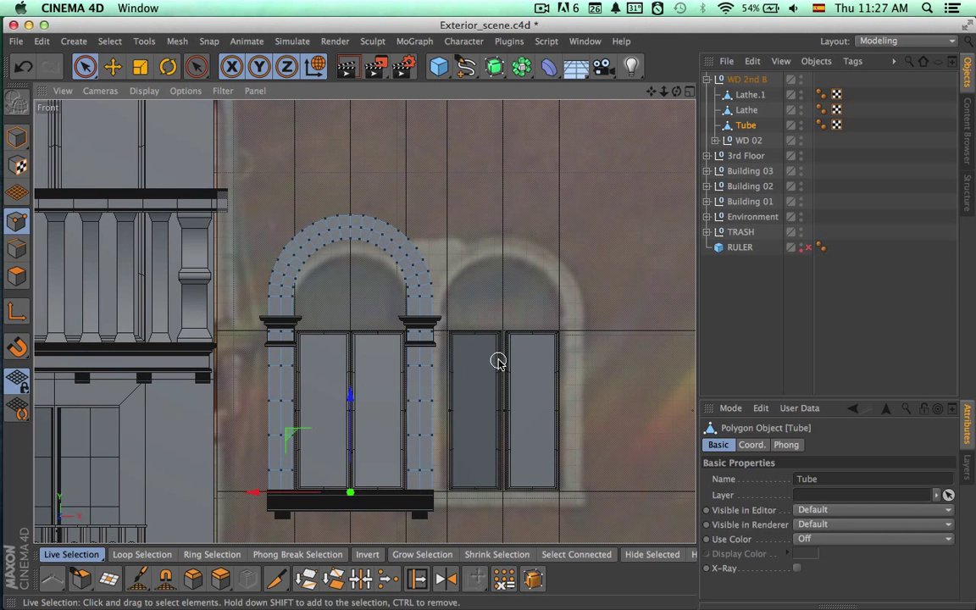
Step: Duplicate the shortened WD 2nd B surround and move the copy onto the second third-floor window
{"action": "left_click", "coordinate": [734, 81]}
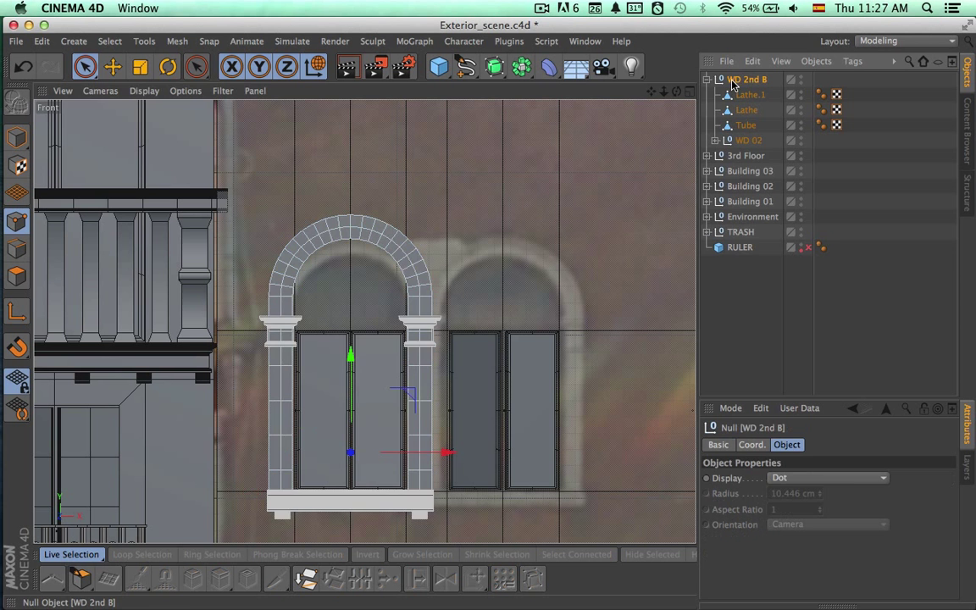
{"action": "key", "text": "super+c"}
{"action": "key", "text": "super+v"}
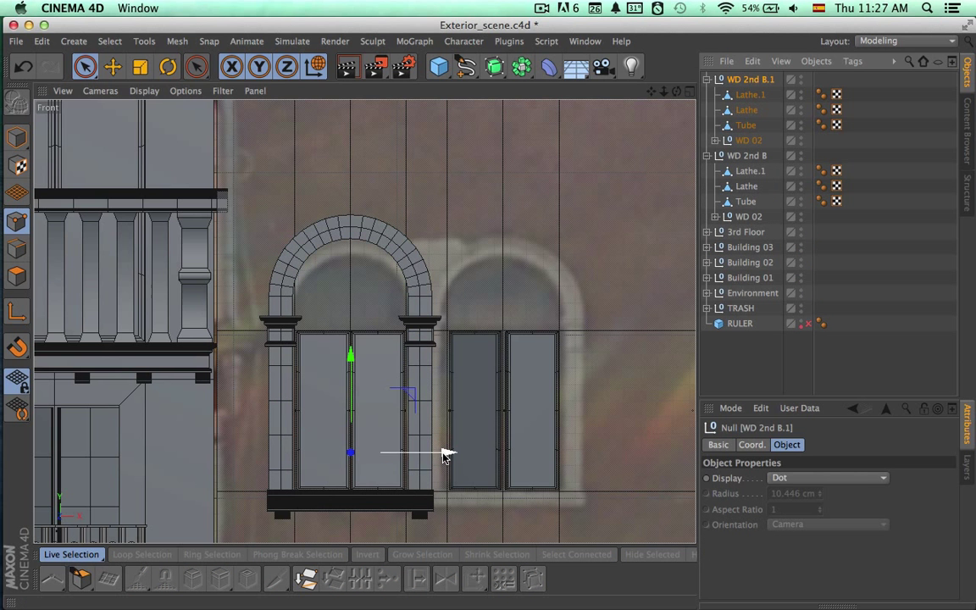
{"action": "left_click_drag", "start_coordinate": [446, 453], "coordinate": [595, 427]}
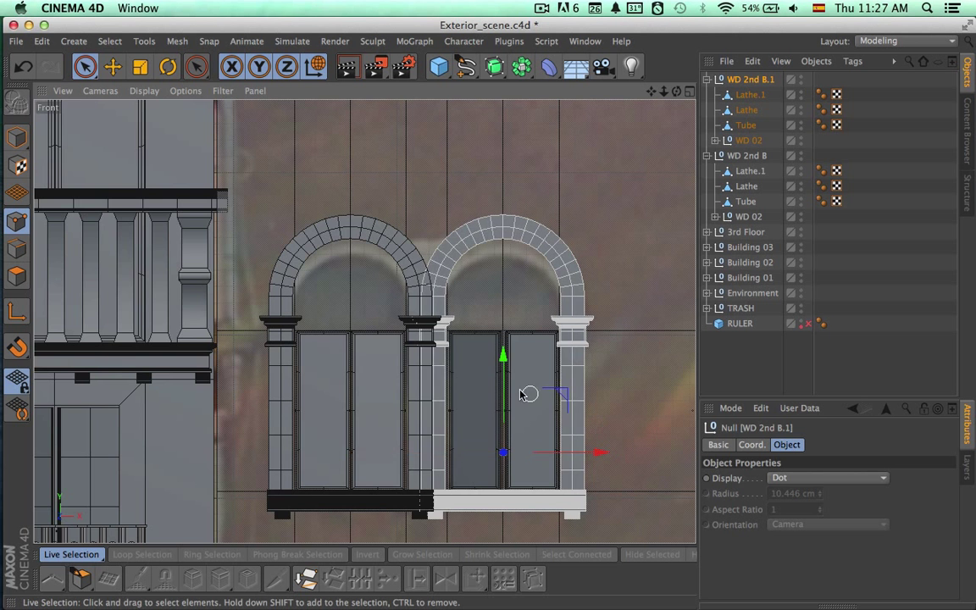
Step: Fine-tune the horizontal position of WD 2nd B.1 to center it on the second third-floor window
{"action": "scroll", "coordinate": [562, 392], "scroll_direction": "up", "scroll_amount": 5}
{"action": "scroll", "coordinate": [500, 356], "scroll_direction": "up", "scroll_amount": 2}
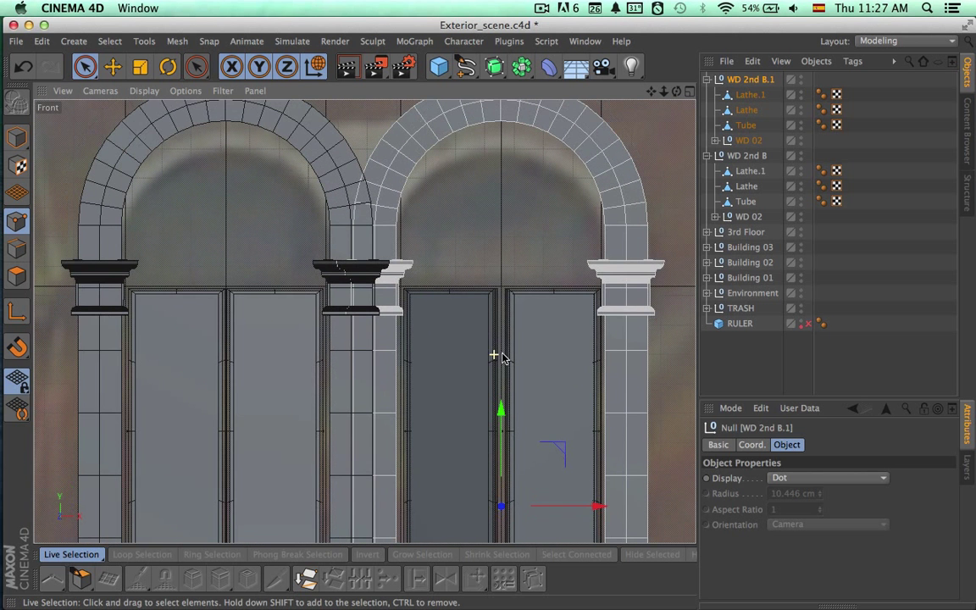
{"action": "scroll", "coordinate": [479, 321], "scroll_direction": "up", "scroll_amount": 3}
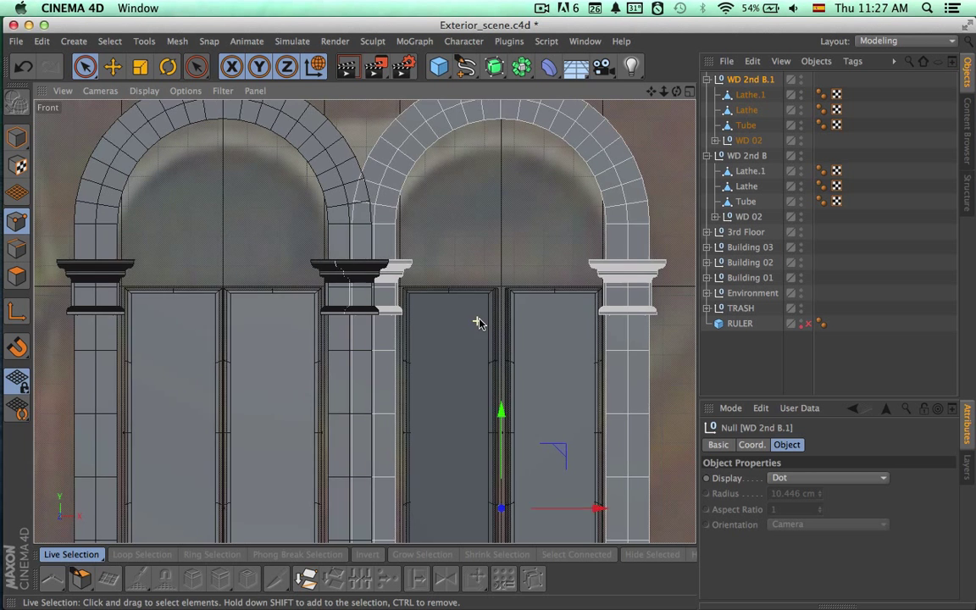
{"action": "middle_click_drag", "start_coordinate": [367, 373], "coordinate": [363, 322], "text": "alt"}
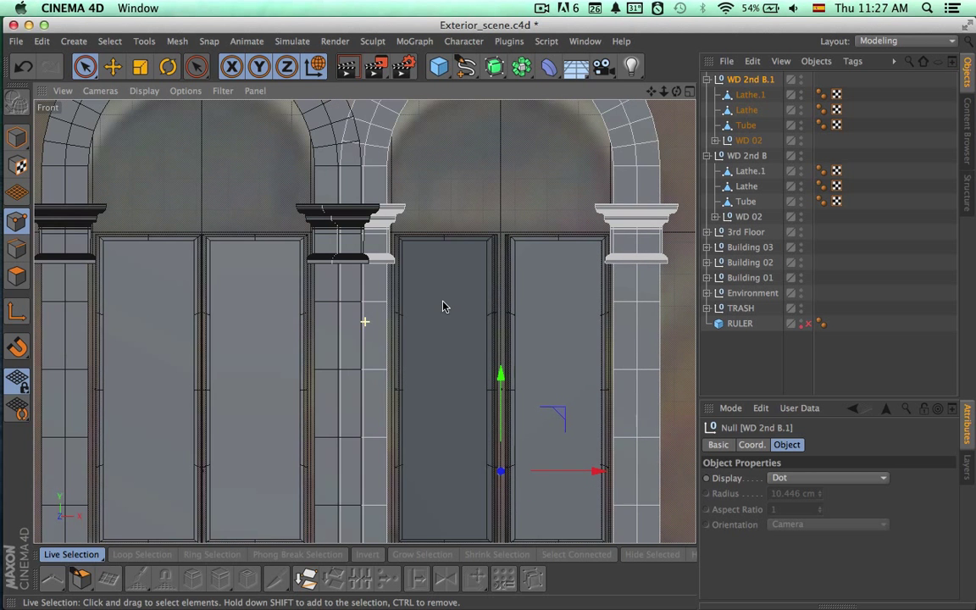
{"action": "middle_click_drag", "start_coordinate": [553, 236], "coordinate": [464, 251], "text": "alt"}
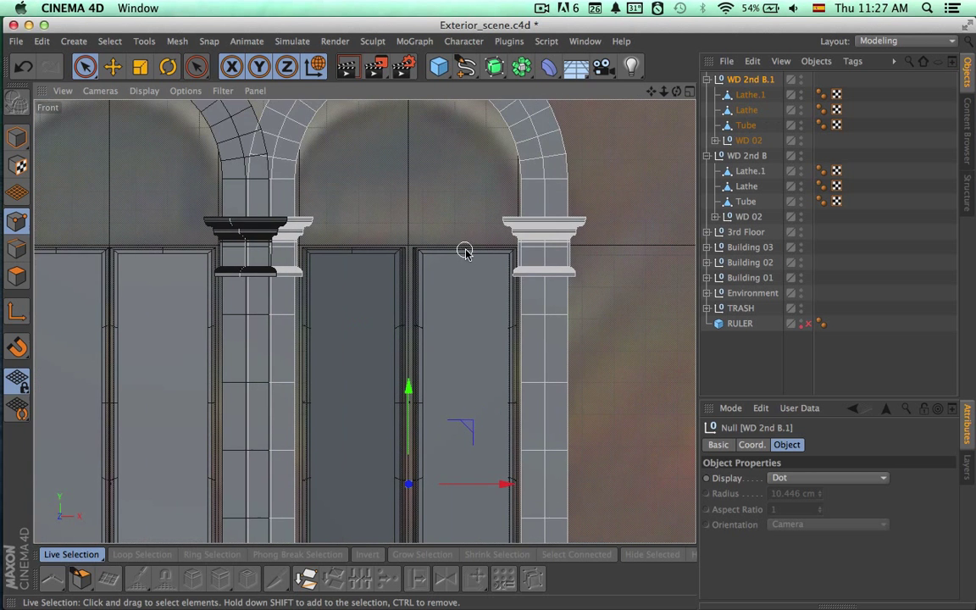
{"action": "scroll", "coordinate": [464, 252], "scroll_direction": "up", "scroll_amount": 1}
{"action": "left_click_drag", "start_coordinate": [506, 489], "coordinate": [505, 488]}
Step: Copy WD 2nd B.1 horizontally onto the third third-floor window of Building 03
{"action": "scroll", "coordinate": [561, 428], "scroll_direction": "down", "scroll_amount": 5}
{"action": "middle_click_drag", "start_coordinate": [436, 421], "coordinate": [193, 399], "text": "alt"}
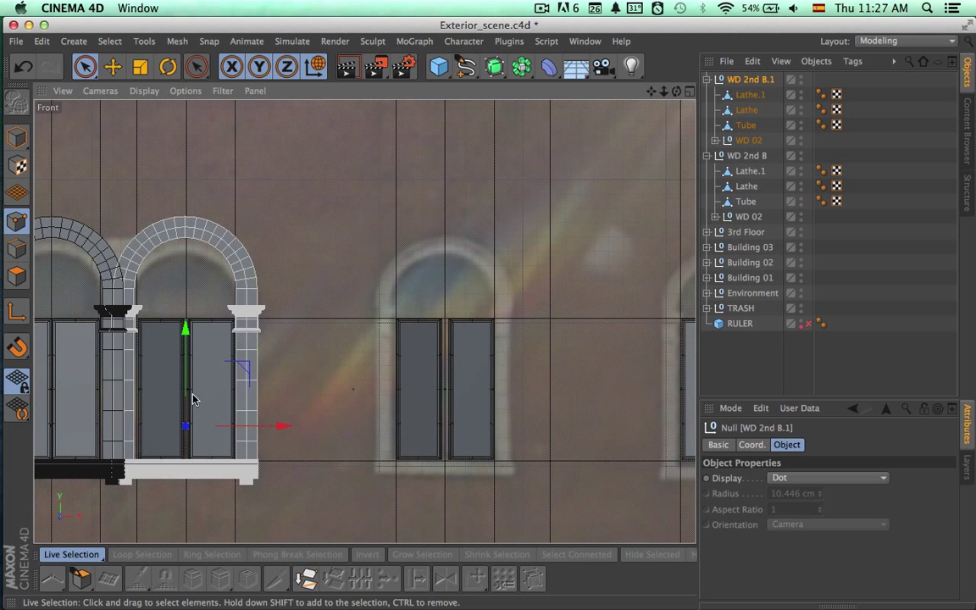
{"action": "left_click_drag", "start_coordinate": [279, 427], "coordinate": [539, 404], "text": "ctrl"}
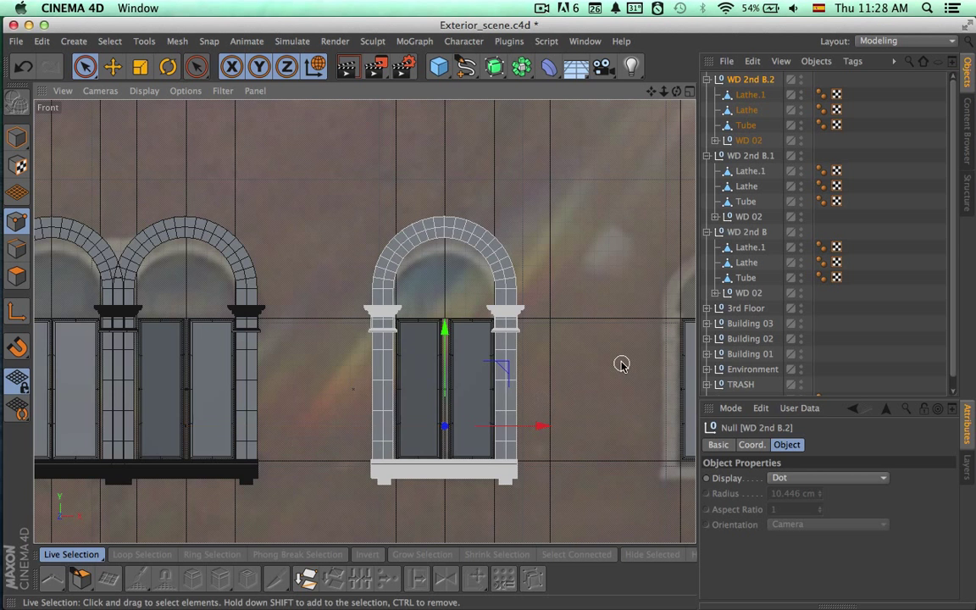
Step: Copy the surround onto the fourth third-floor window and center it horizontally on the window panes
{"action": "middle_click_drag", "start_coordinate": [621, 363], "coordinate": [365, 364]}
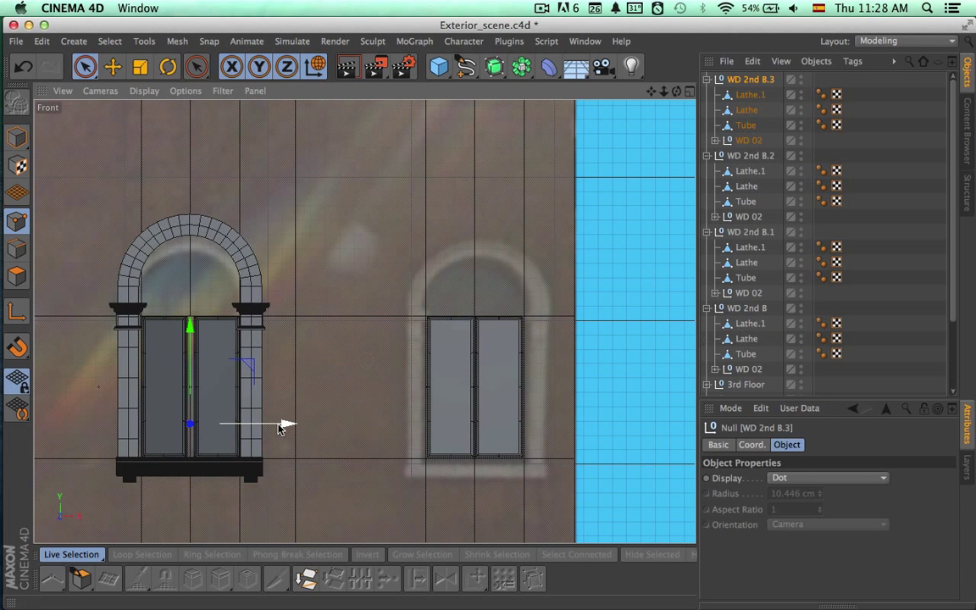
{"action": "left_click_drag", "start_coordinate": [285, 423], "coordinate": [566, 414], "text": "ctrl"}
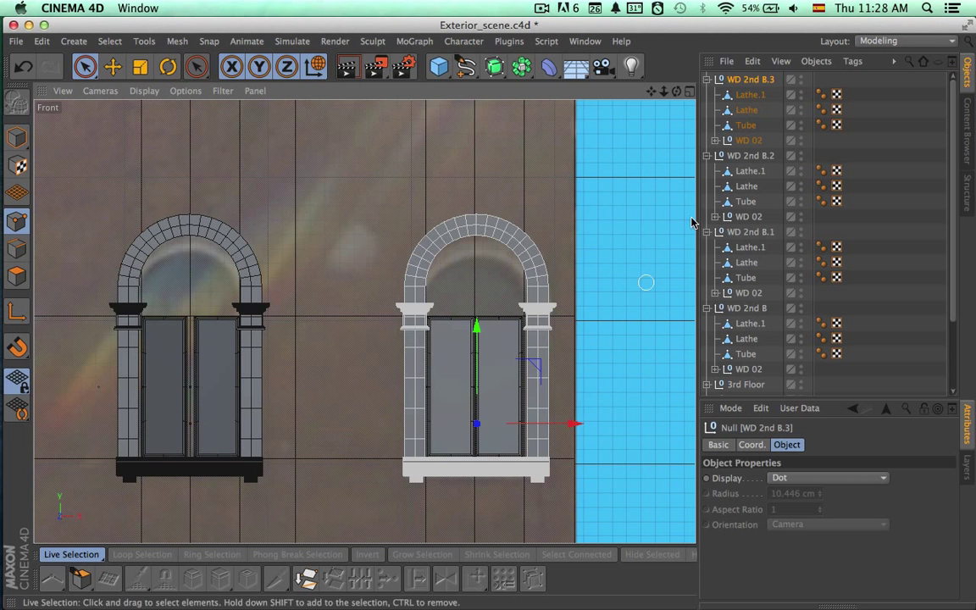
{"action": "right_click_drag", "start_coordinate": [506, 369], "coordinate": [647, 372], "text": "alt"}
{"action": "middle_click_drag", "start_coordinate": [626, 388], "coordinate": [564, 316], "text": "alt"}
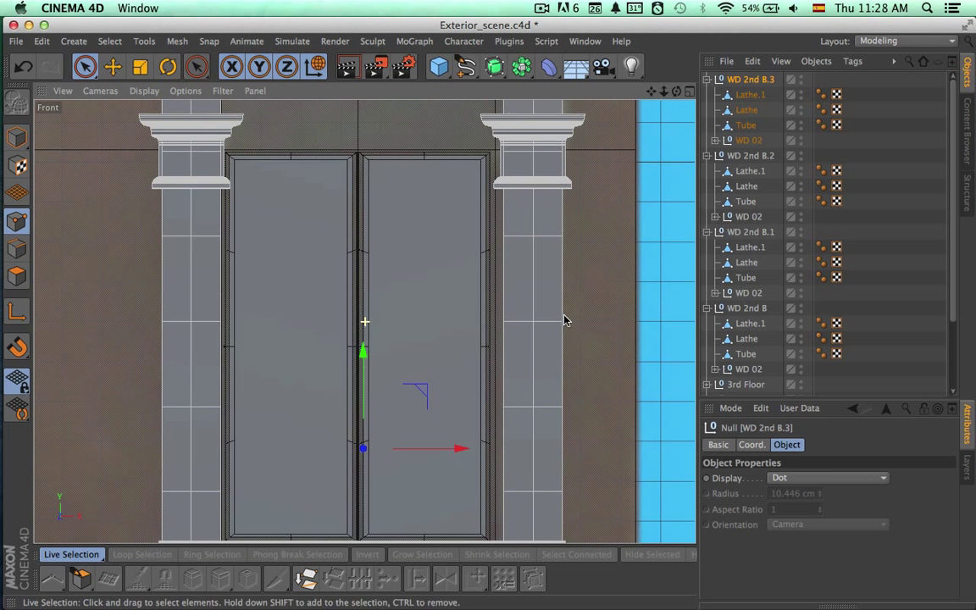
{"action": "left_click_drag", "start_coordinate": [479, 449], "coordinate": [457, 446]}
{"action": "scroll", "coordinate": [389, 246], "scroll_direction": "down", "scroll_amount": 5}
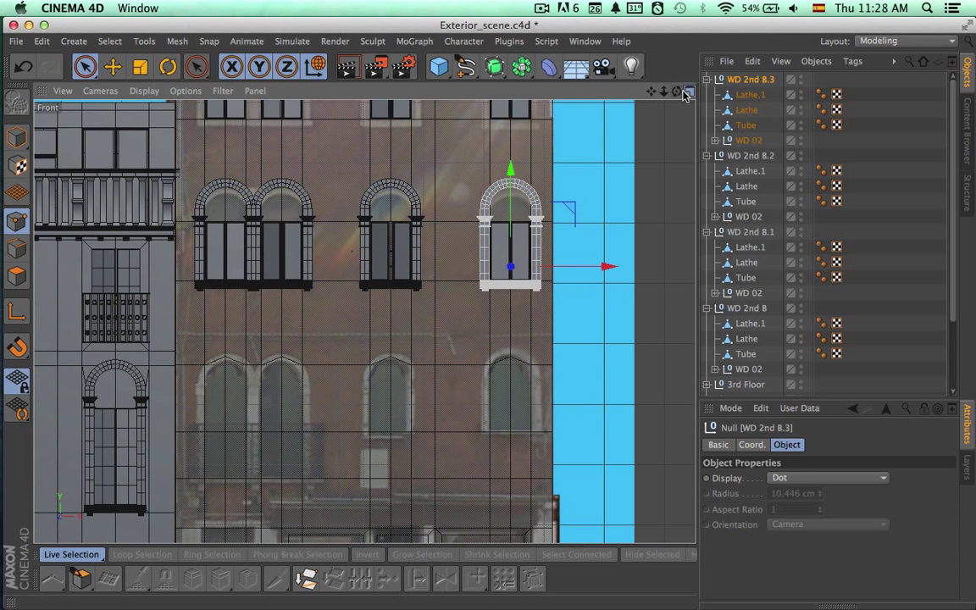
Step: Show the facade in a full perspective view and collapse the four WD 2nd B surround groups in the hierarchy
{"action": "left_click", "coordinate": [686, 91]}
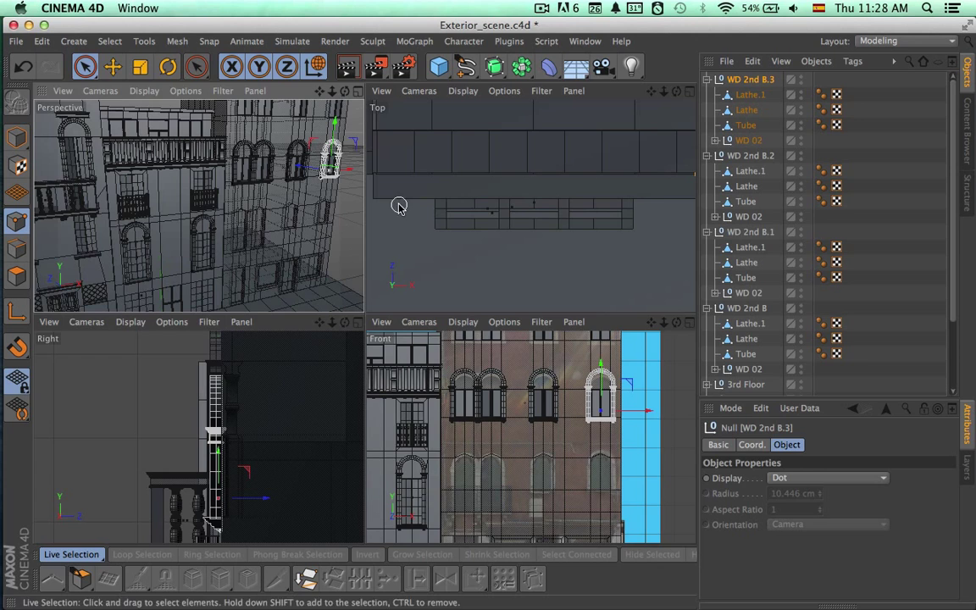
{"action": "left_click", "coordinate": [358, 91]}
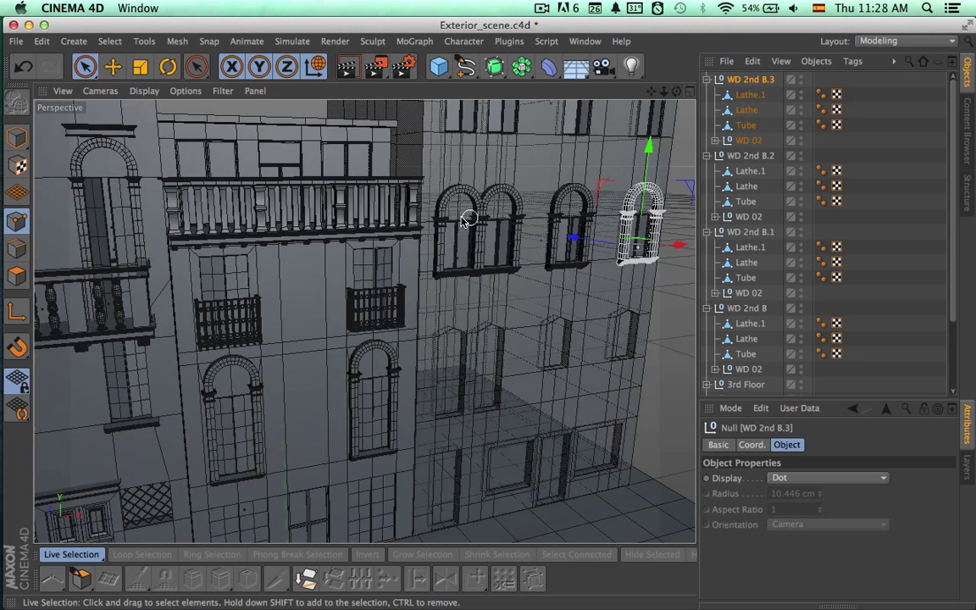
{"action": "middle_click_drag", "start_coordinate": [468, 218], "coordinate": [322, 228], "text": "alt"}
{"action": "left_click_drag", "start_coordinate": [377, 223], "coordinate": [413, 251], "text": "alt"}
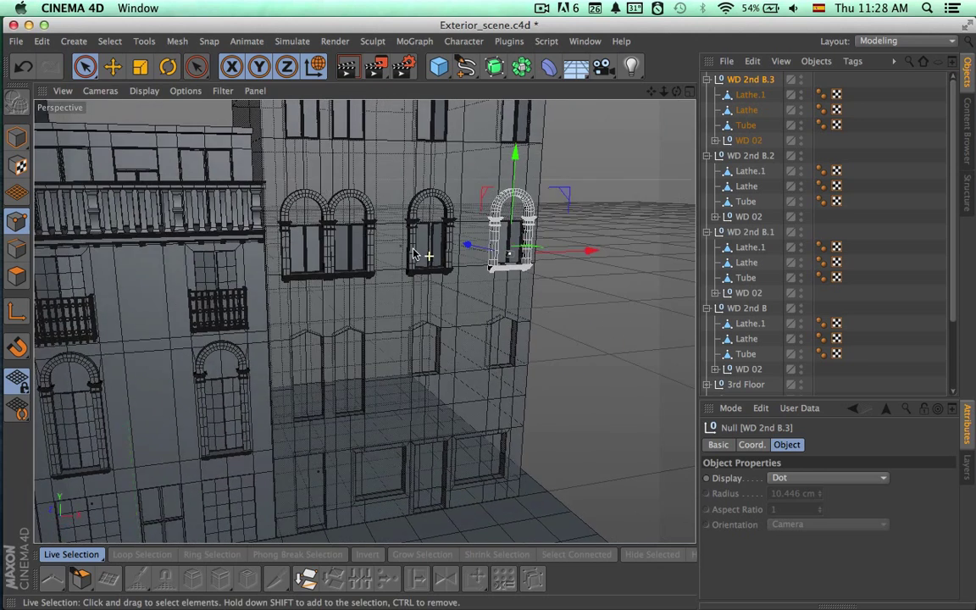
{"action": "left_click", "coordinate": [706, 79]}
{"action": "left_click", "coordinate": [708, 95]}
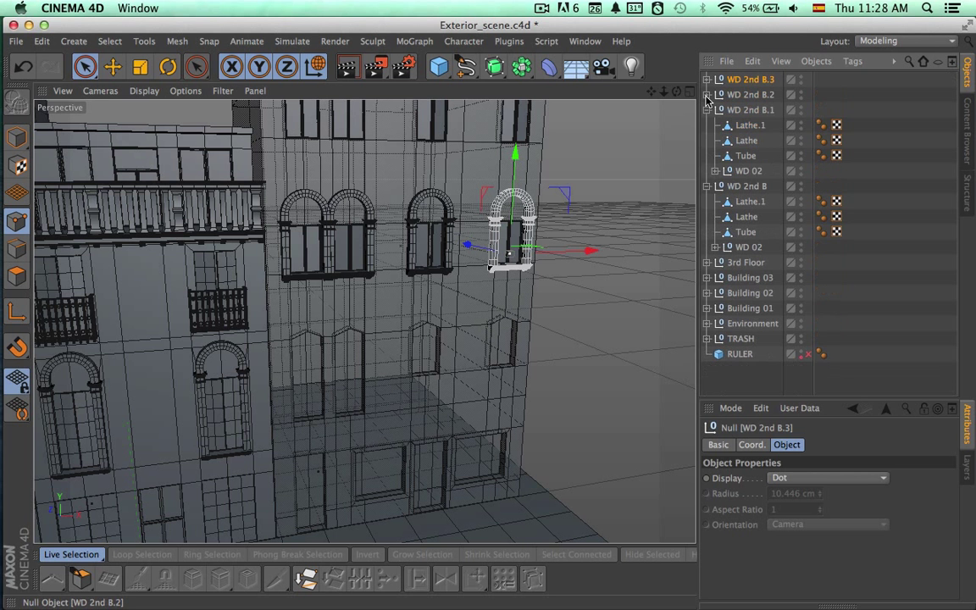
{"action": "left_click", "coordinate": [708, 110]}
{"action": "left_click", "coordinate": [707, 125]}
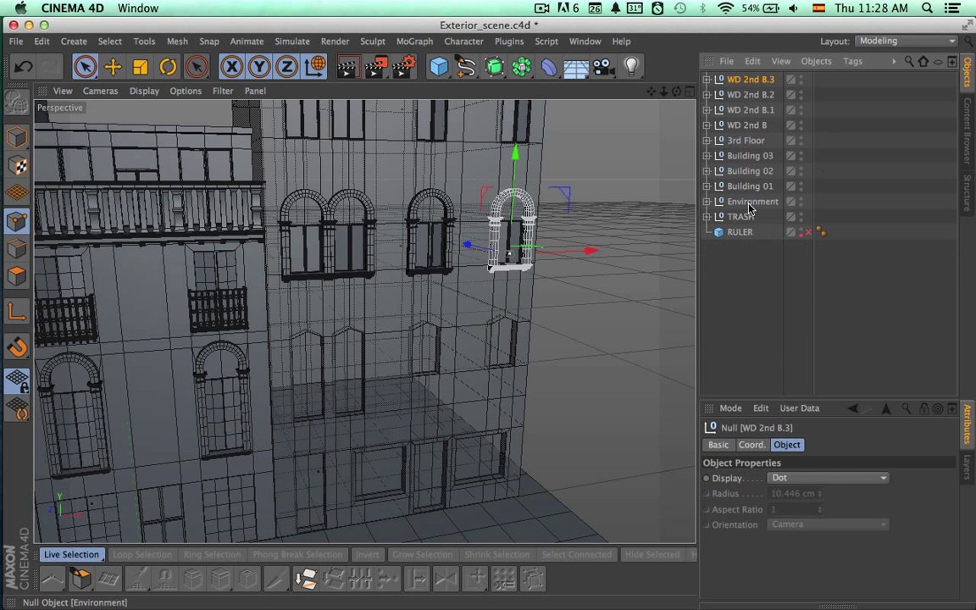
Step: Move the four WD 2nd B surrounds into the 3rd Floor group, above Window D
{"action": "left_click", "coordinate": [740, 271]}
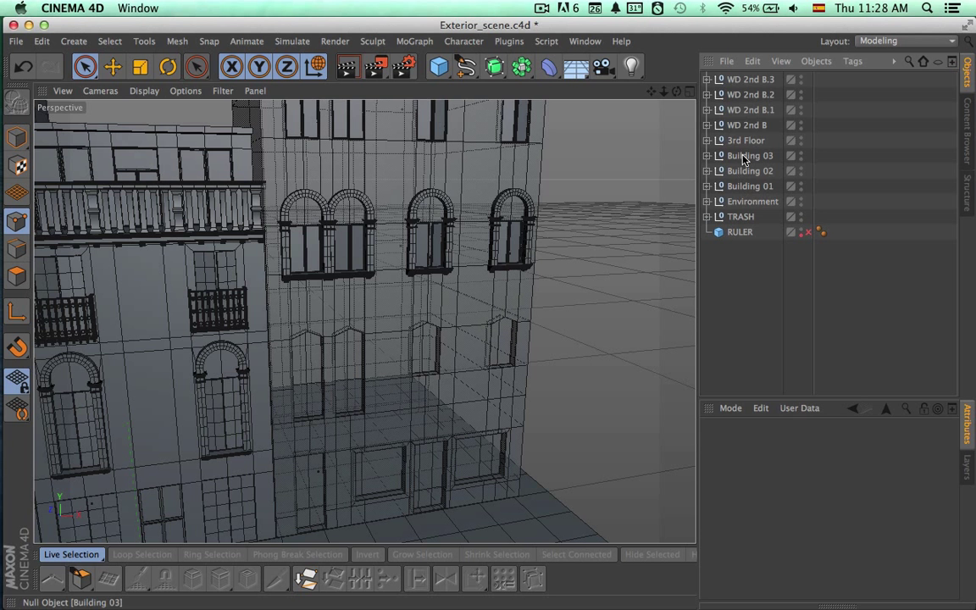
{"action": "left_click", "coordinate": [738, 116]}
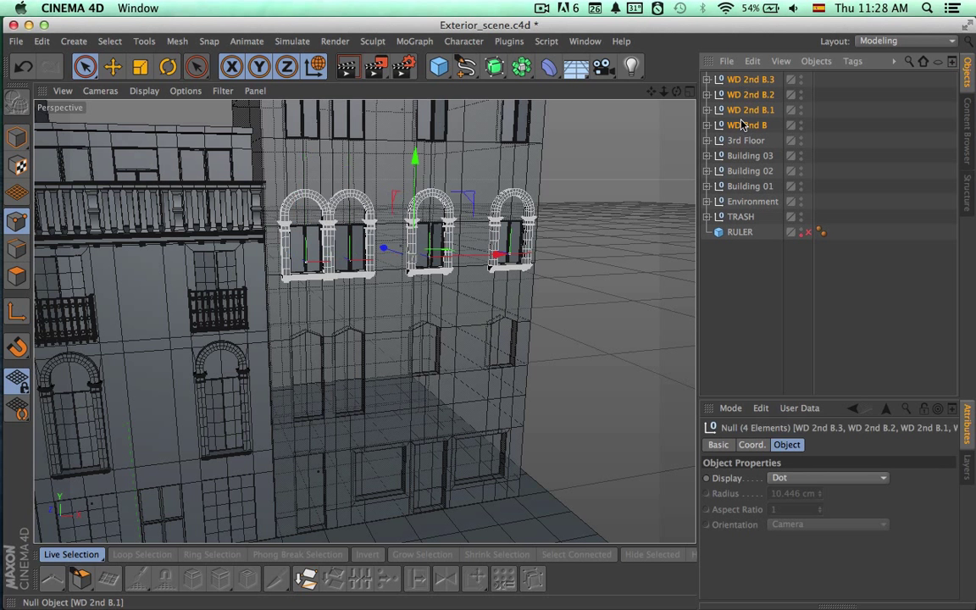
{"action": "left_click", "coordinate": [741, 141]}
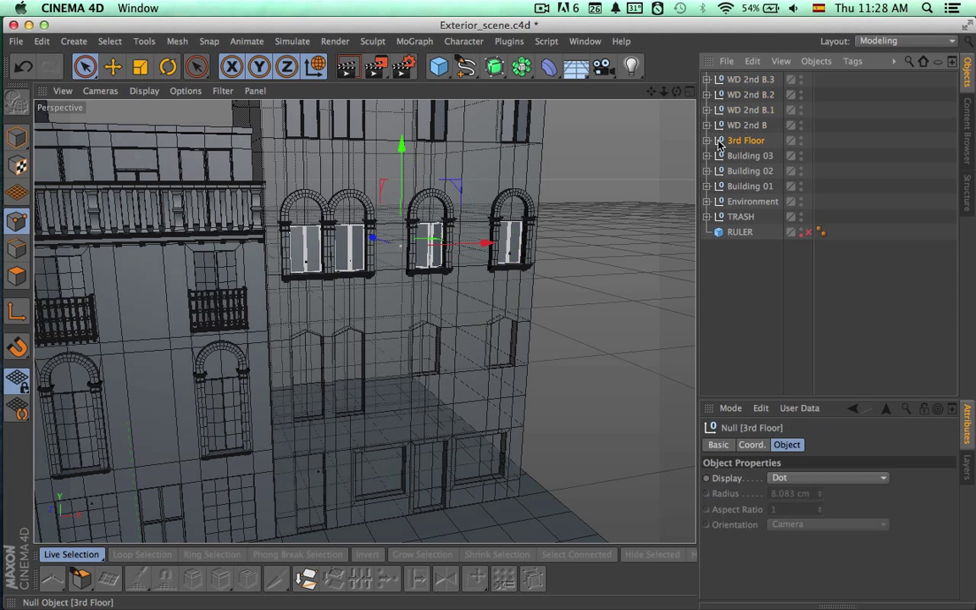
{"action": "left_click", "coordinate": [719, 141]}
{"action": "left_click", "coordinate": [730, 126]}
{"action": "left_click", "coordinate": [752, 82], "text": "shift"}
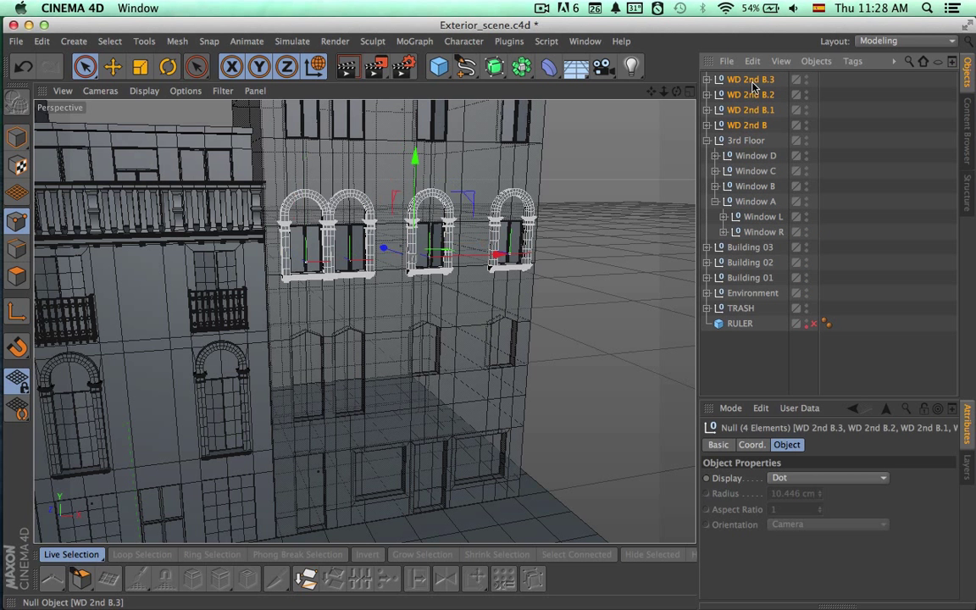
{"action": "left_click_drag", "start_coordinate": [750, 146], "coordinate": [749, 142]}
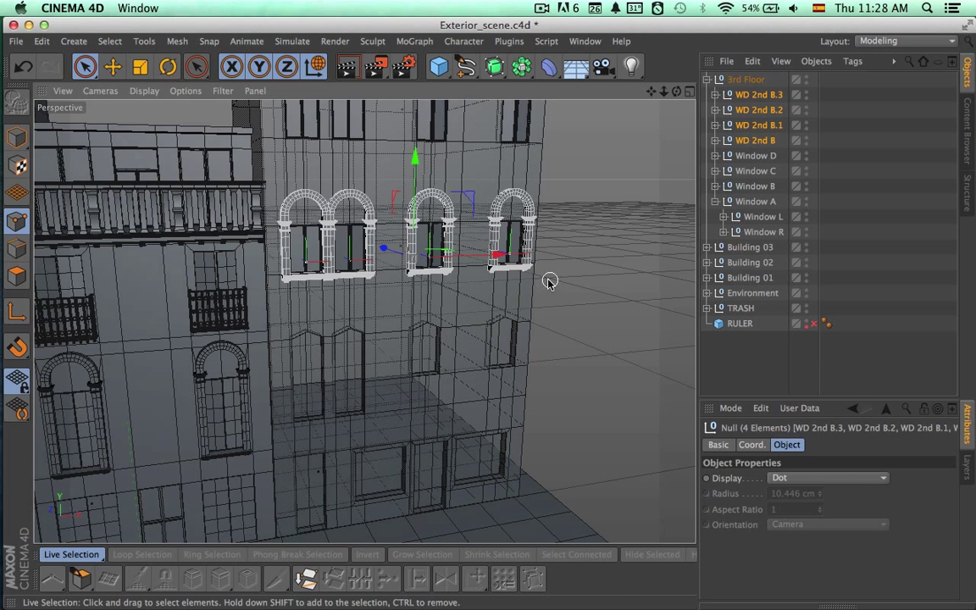
Step: Compare Building 03's third-floor surrounds with the reference facade in Google Earth, paying attention to the paired arched windows
{"action": "left_click_drag", "start_coordinate": [551, 281], "coordinate": [533, 359], "text": "alt"}
{"action": "key", "text": "super+Tab"}
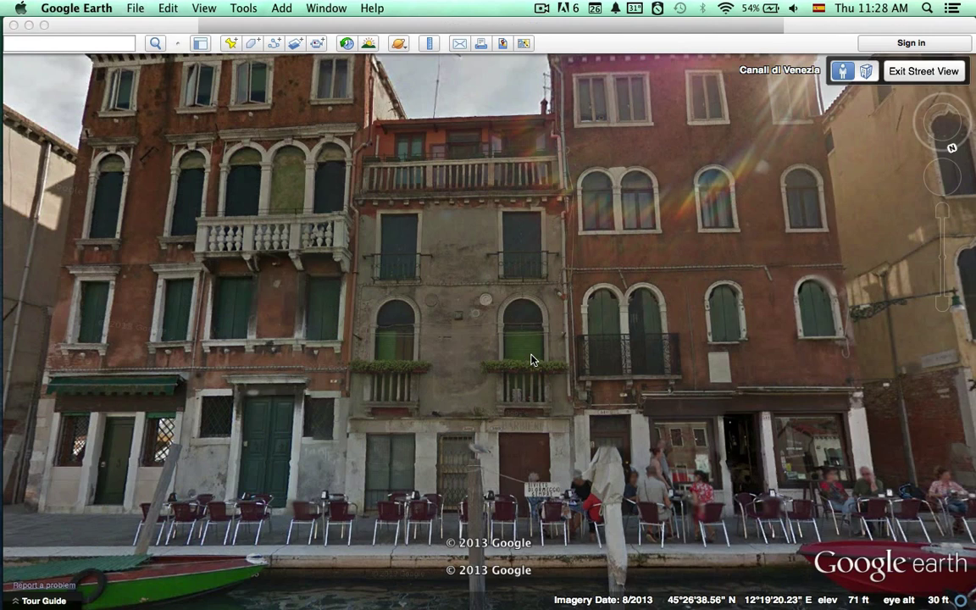
{"action": "key", "text": "super+Tab"}
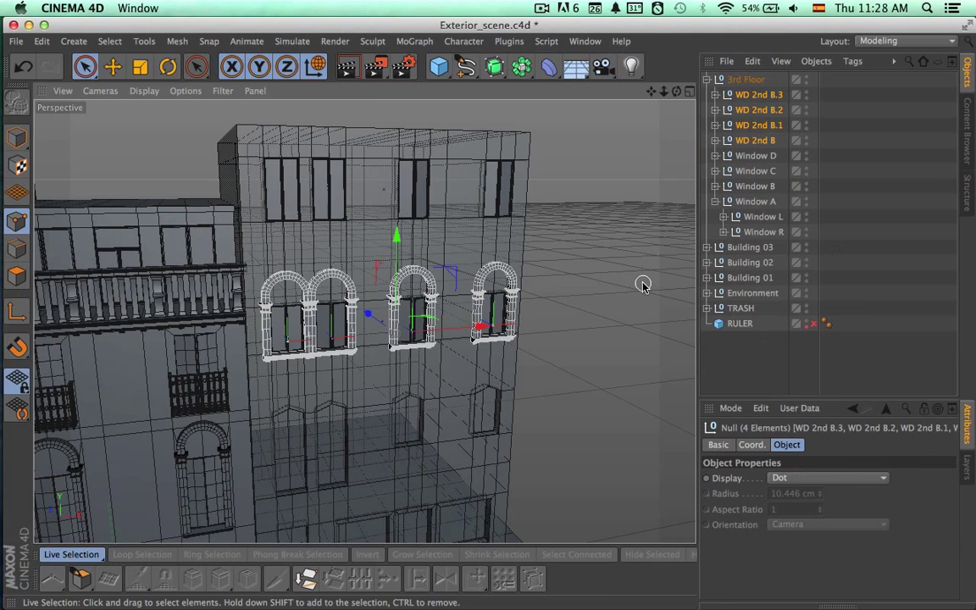
{"action": "key", "text": "super+Tab"}
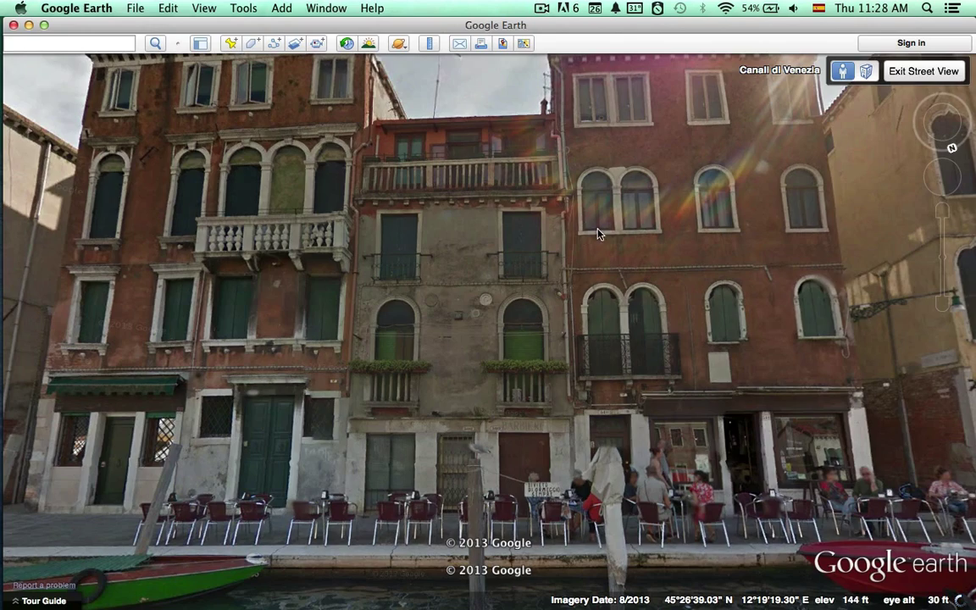
{"action": "key", "text": "super+Tab"}
Step: Select the Lathe.1 capital of WD 2nd B on the column shared by the paired third-floor windows
{"action": "right_click_drag", "start_coordinate": [351, 314], "coordinate": [525, 310], "text": "alt"}
{"action": "scroll", "coordinate": [526, 309], "scroll_direction": "down", "scroll_amount": 3}
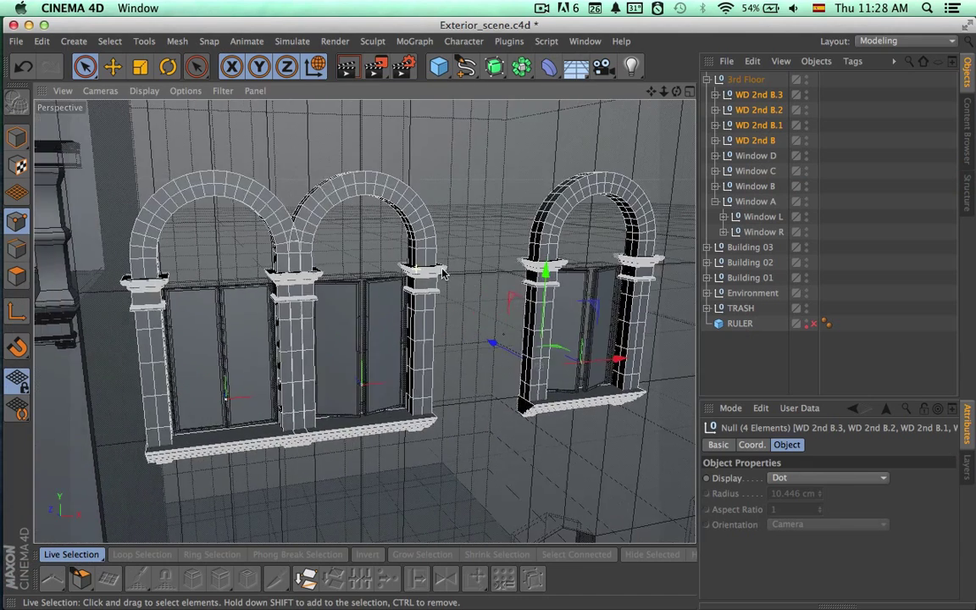
{"action": "scroll", "coordinate": [510, 268], "scroll_direction": "up", "scroll_amount": 8}
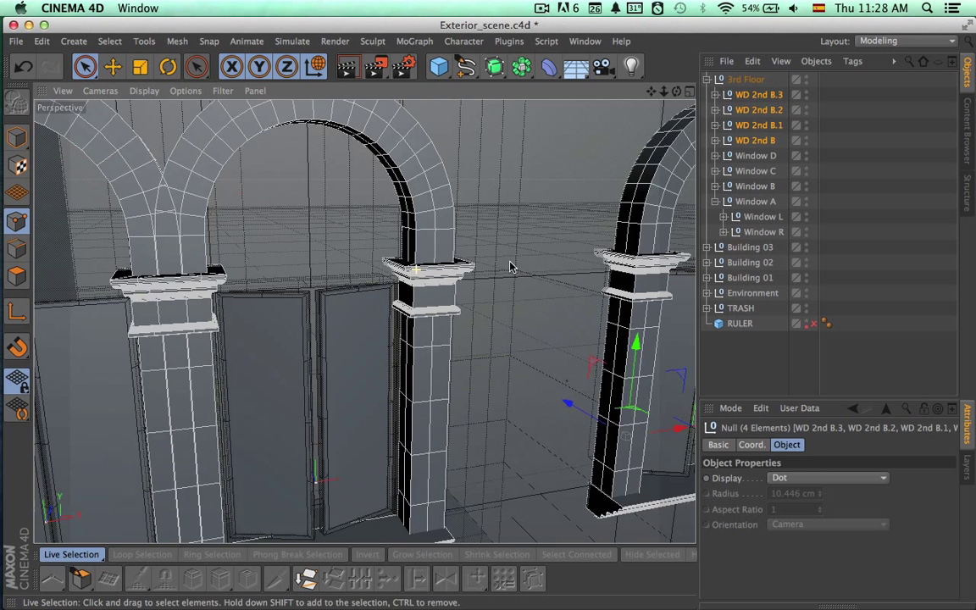
{"action": "left_click", "coordinate": [740, 96]}
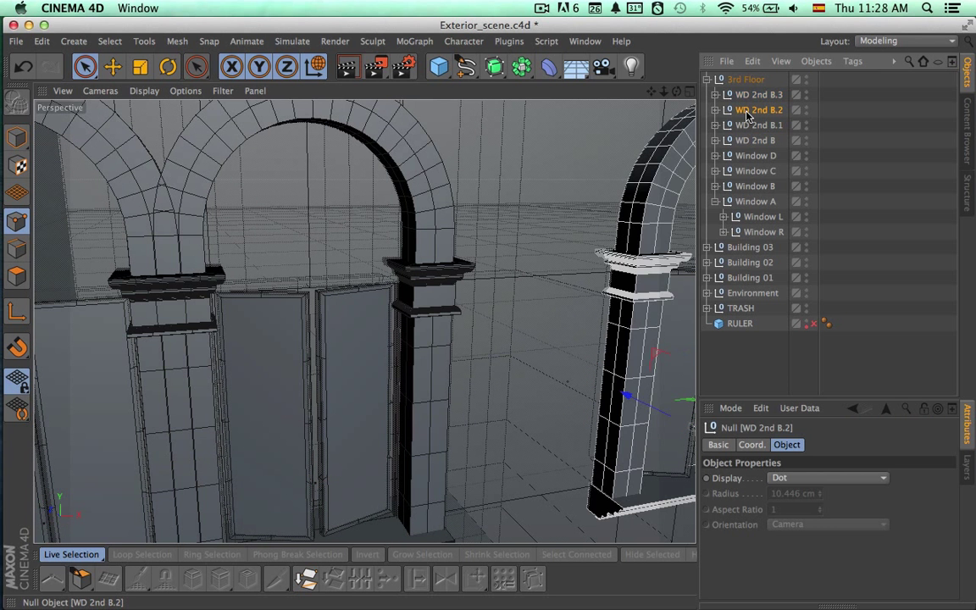
{"action": "left_click", "coordinate": [749, 141]}
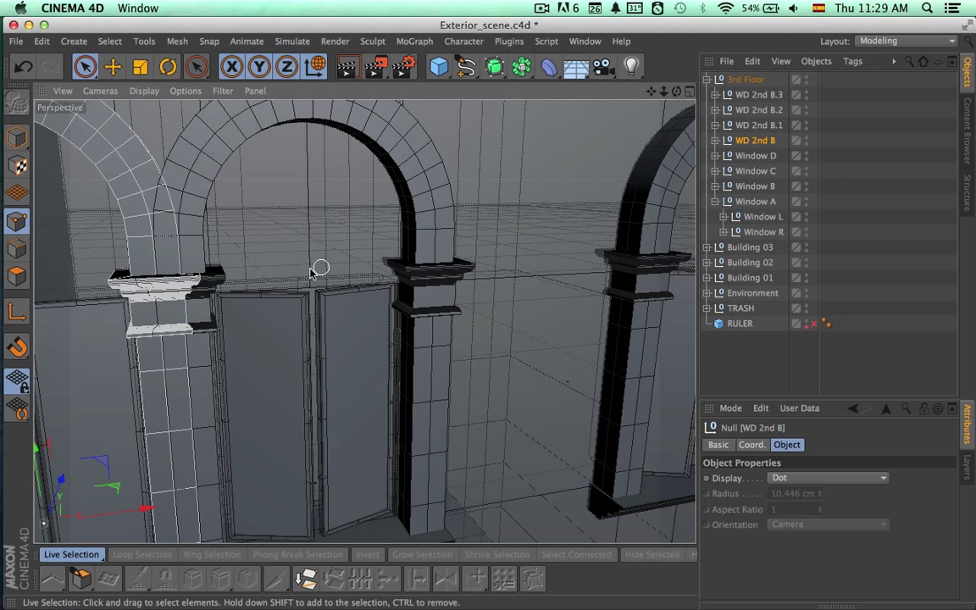
{"action": "right_click_drag", "start_coordinate": [298, 270], "coordinate": [348, 273], "text": "alt"}
{"action": "middle_click_drag", "start_coordinate": [314, 269], "coordinate": [401, 272], "text": "alt"}
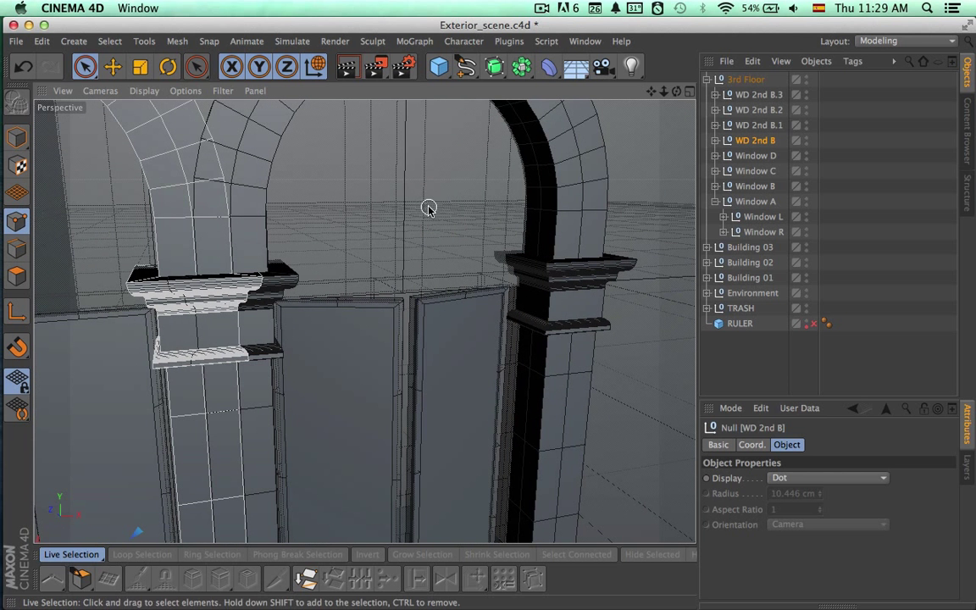
{"action": "left_click_drag", "start_coordinate": [428, 207], "coordinate": [416, 243], "text": "alt"}
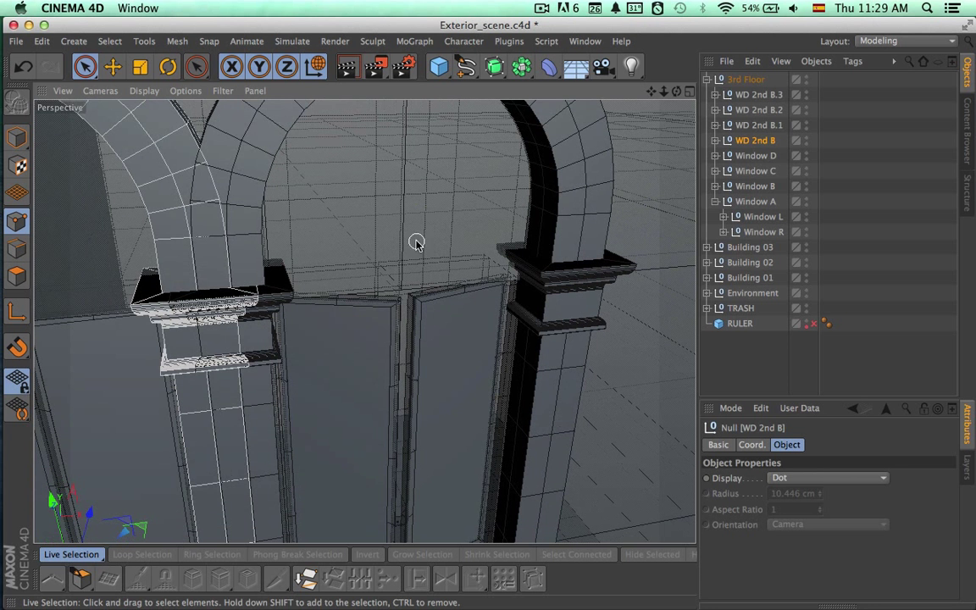
{"action": "left_click", "coordinate": [715, 140]}
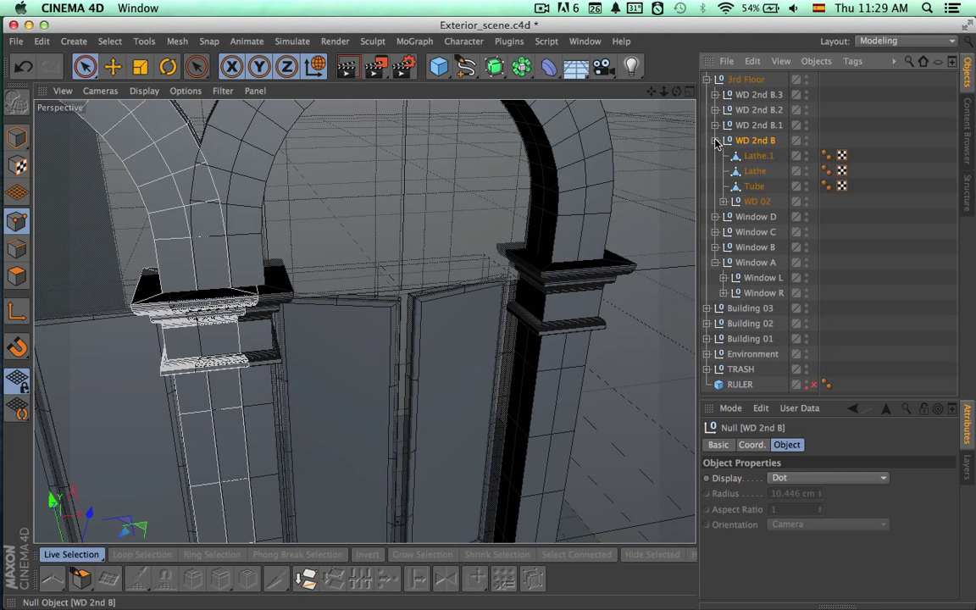
{"action": "left_click", "coordinate": [757, 157]}
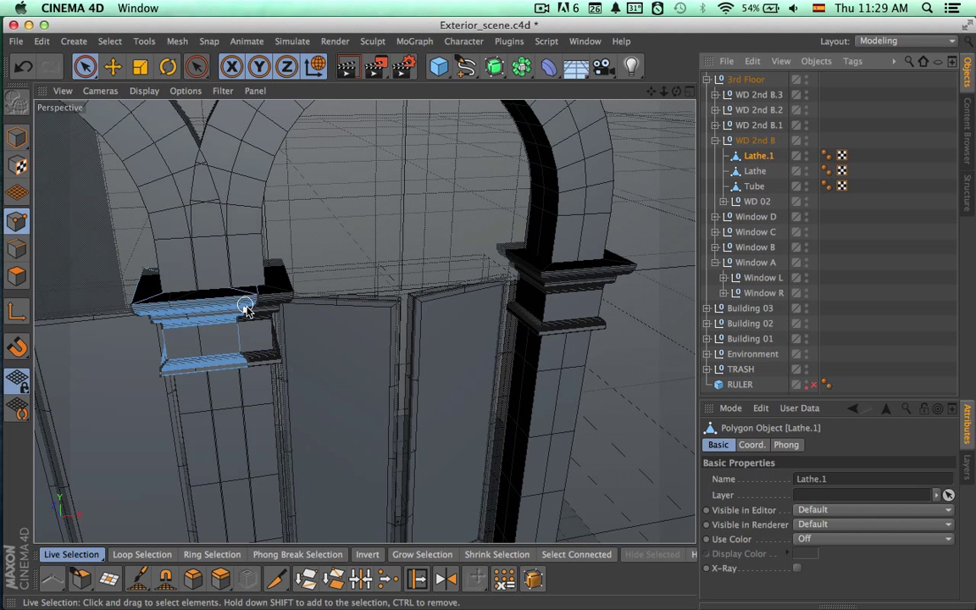
Step: In the Top view, widen the Lathe.1 capital by moving its edge points along X to the neighbouring capital's far edge
{"action": "left_click", "coordinate": [690, 92]}
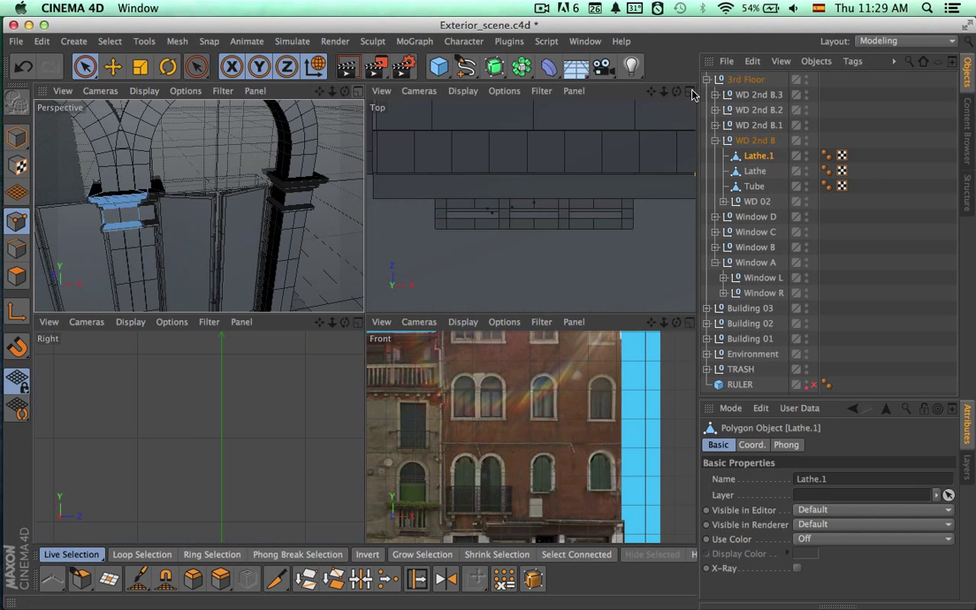
{"action": "key", "text": "s"}
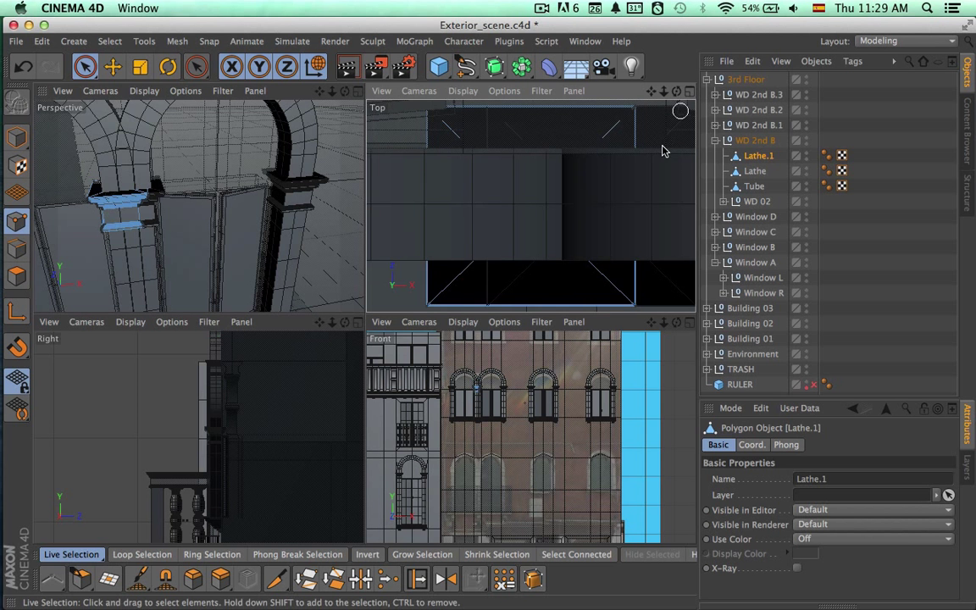
{"action": "right_click_drag", "start_coordinate": [657, 145], "coordinate": [525, 135], "text": "alt"}
{"action": "middle_click", "coordinate": [595, 181]}
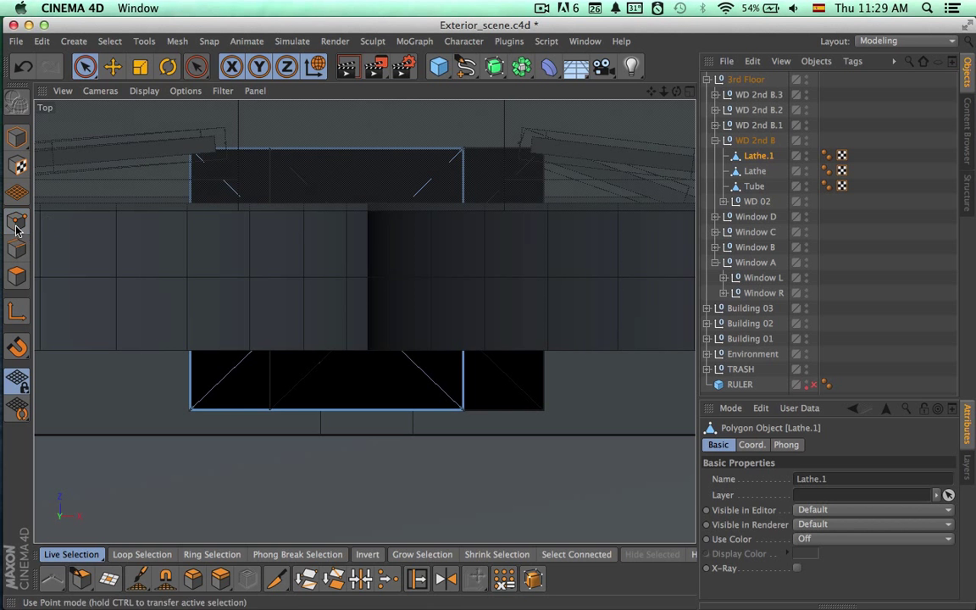
{"action": "left_click_drag", "start_coordinate": [85, 66], "coordinate": [161, 114]}
{"action": "left_click_drag", "start_coordinate": [365, 124], "coordinate": [511, 502]}
{"action": "left_click_drag", "start_coordinate": [608, 535], "coordinate": [337, 92]}
{"action": "key", "text": "r"}
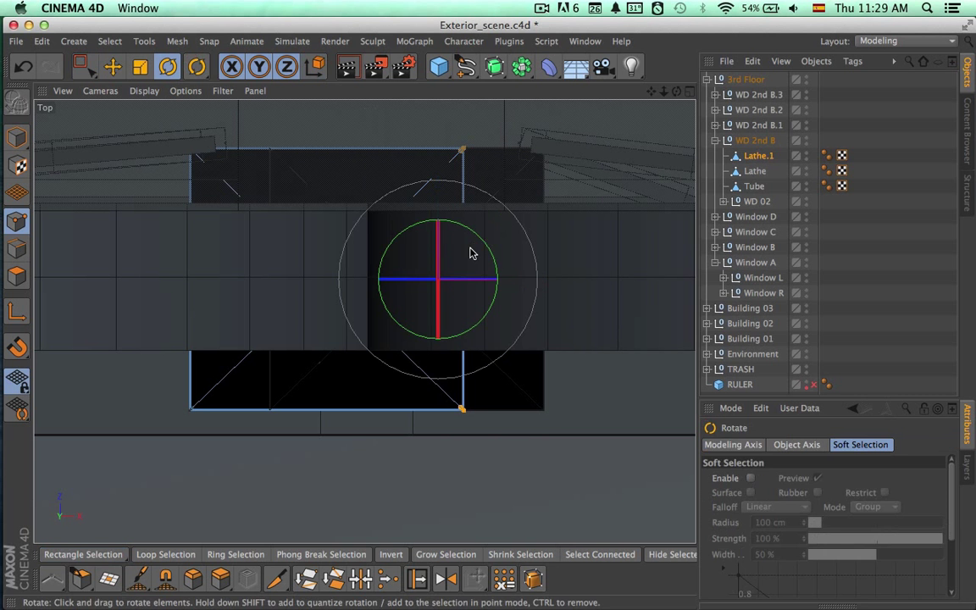
{"action": "key", "text": "space"}
{"action": "left_click_drag", "start_coordinate": [523, 281], "coordinate": [601, 281]}
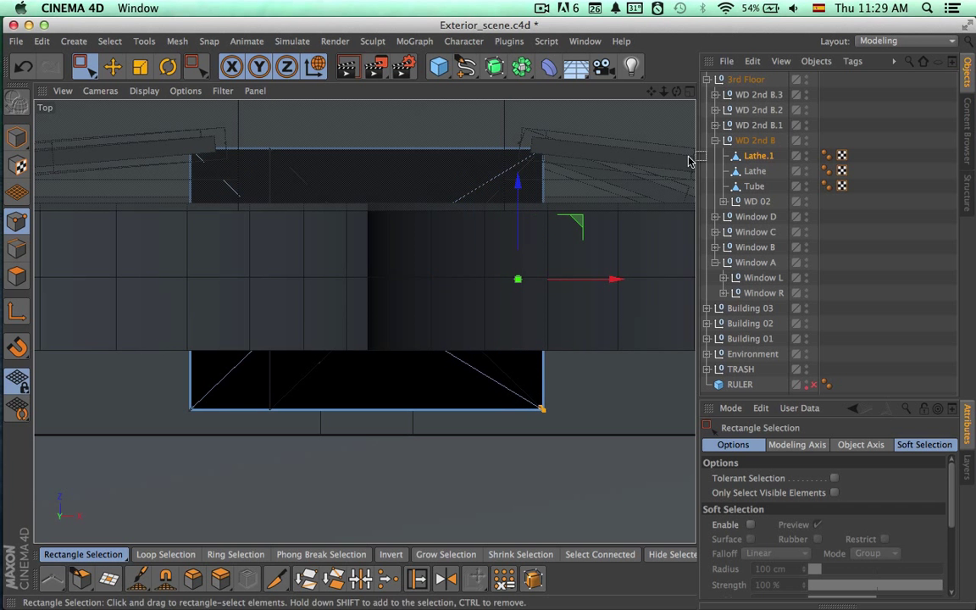
Step: Inspect the widened capital and the meeting arches of the paired windows from several angles in the perspective view
{"action": "middle_click", "coordinate": [499, 104]}
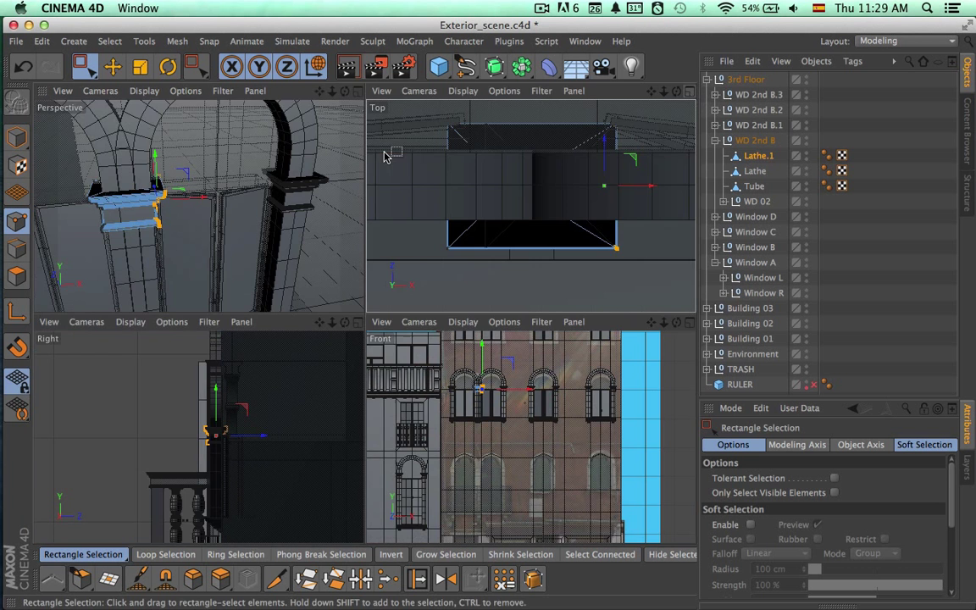
{"action": "left_click", "coordinate": [357, 93]}
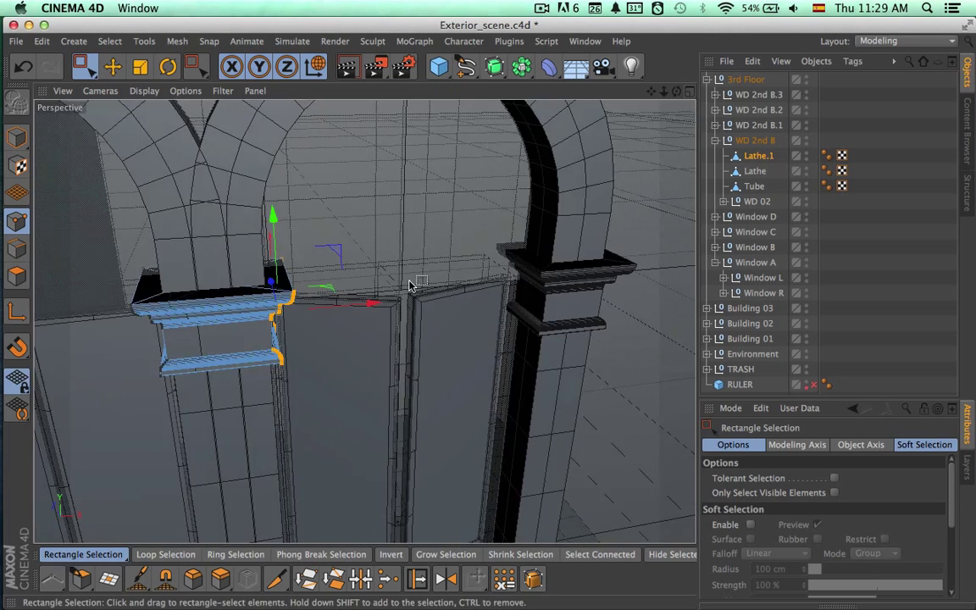
{"action": "left_click_drag", "start_coordinate": [409, 283], "coordinate": [361, 386], "text": "alt"}
{"action": "left_click_drag", "start_coordinate": [473, 308], "coordinate": [394, 336], "text": "alt"}
{"action": "key", "text": "r"}
{"action": "left_click", "coordinate": [915, 327]}
{"action": "right_click_drag", "start_coordinate": [555, 385], "coordinate": [441, 376], "text": "alt"}
{"action": "middle_click_drag", "start_coordinate": [505, 394], "coordinate": [474, 348], "text": "alt"}
{"action": "scroll", "coordinate": [475, 347], "scroll_direction": "up", "scroll_amount": 5}
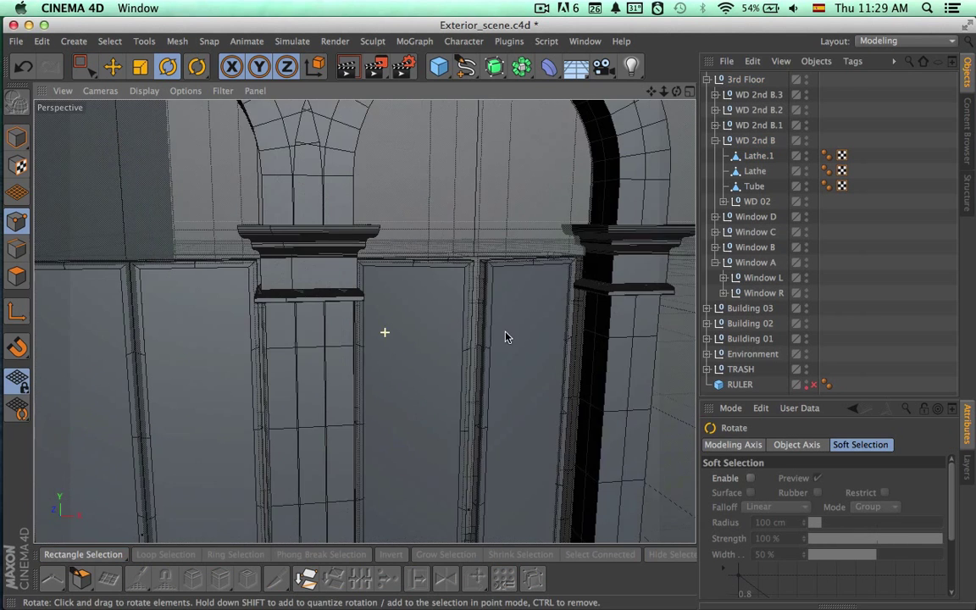
{"action": "scroll", "coordinate": [527, 407], "scroll_direction": "down", "scroll_amount": 4}
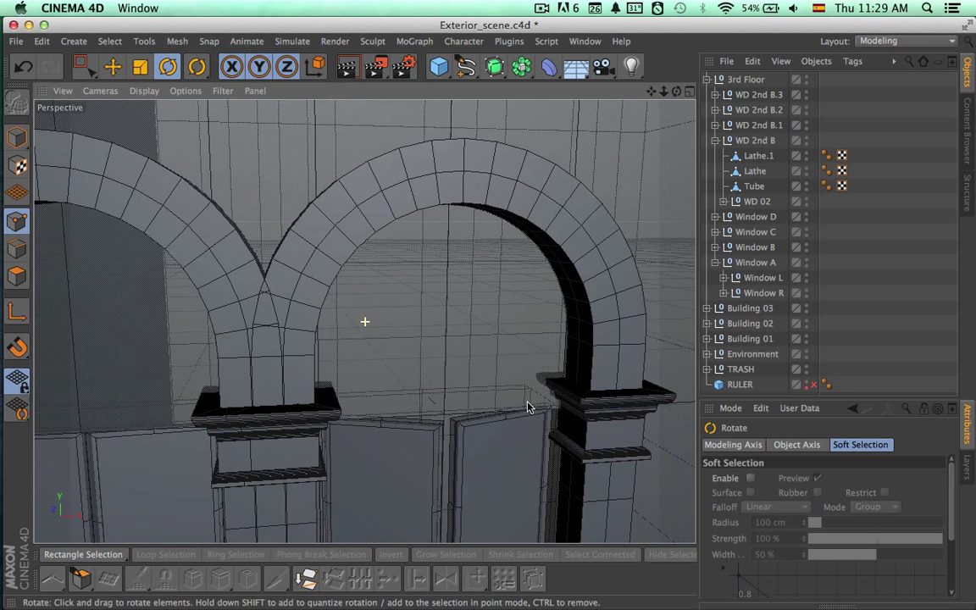
Step: Select the Tube of WD 2nd B.1, the second surround of the pair, for editing in Point mode
{"action": "left_click", "coordinate": [17, 135]}
{"action": "left_click", "coordinate": [414, 159]}
{"action": "left_click", "coordinate": [370, 301]}
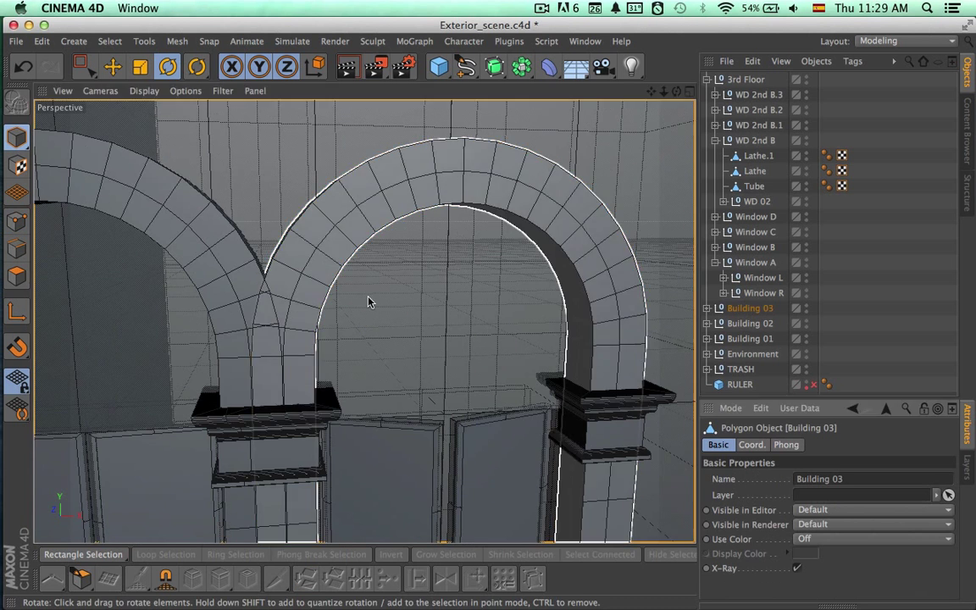
{"action": "middle_click_drag", "start_coordinate": [370, 301], "coordinate": [371, 140], "text": "alt"}
{"action": "scroll", "coordinate": [484, 199], "scroll_direction": "down", "scroll_amount": 5}
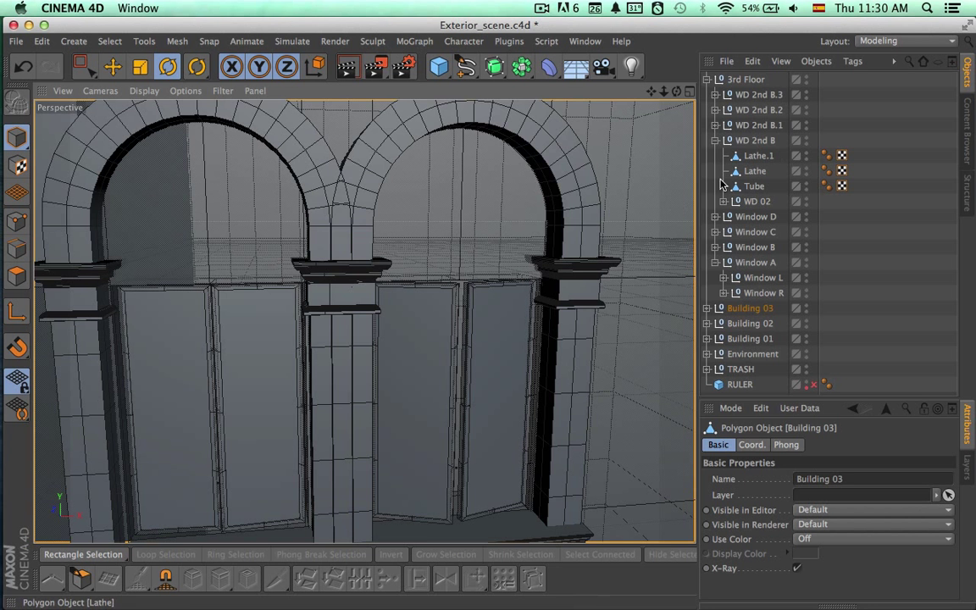
{"action": "left_click", "coordinate": [578, 193]}
{"action": "left_click", "coordinate": [715, 125]}
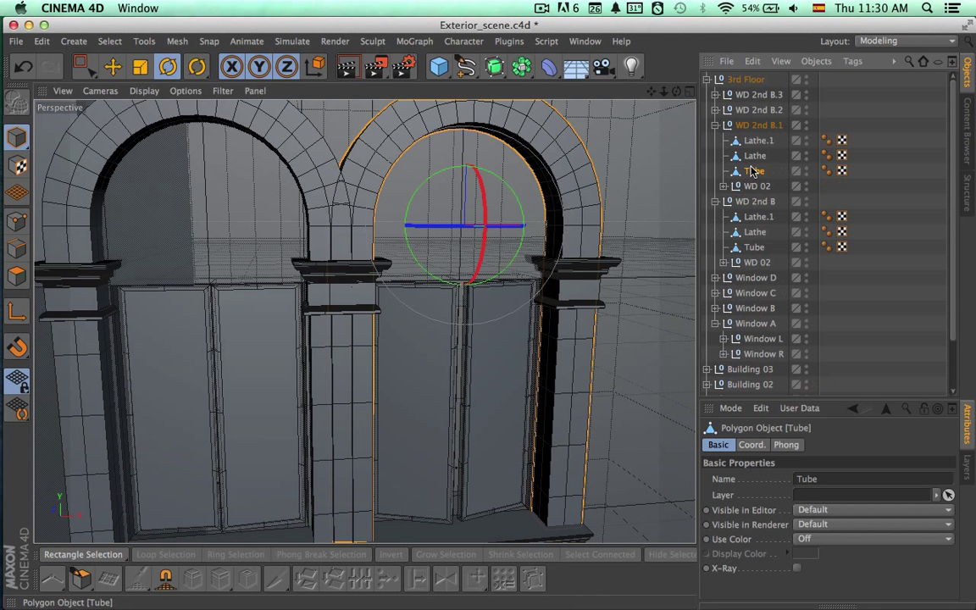
{"action": "left_click", "coordinate": [753, 171]}
{"action": "left_click_drag", "start_coordinate": [558, 308], "coordinate": [456, 310], "text": "alt"}
{"action": "left_click", "coordinate": [17, 222]}
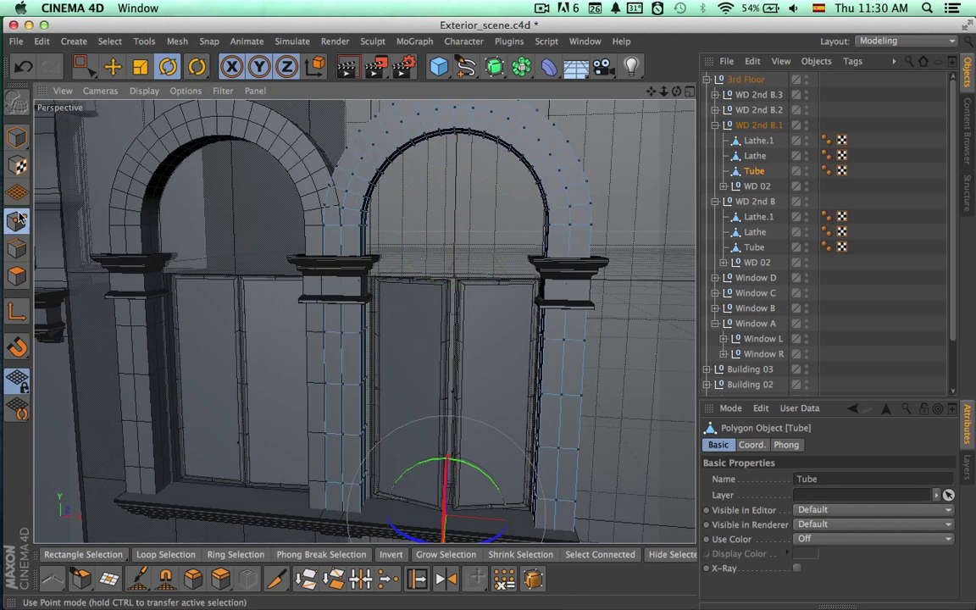
Step: In the Front view, delete the WD 2nd B.1 Tube points that form the overlapping column below the shared capital
{"action": "left_click_drag", "start_coordinate": [331, 320], "coordinate": [370, 315], "text": "alt"}
{"action": "left_click_drag", "start_coordinate": [169, 252], "coordinate": [186, 272], "text": "alt"}
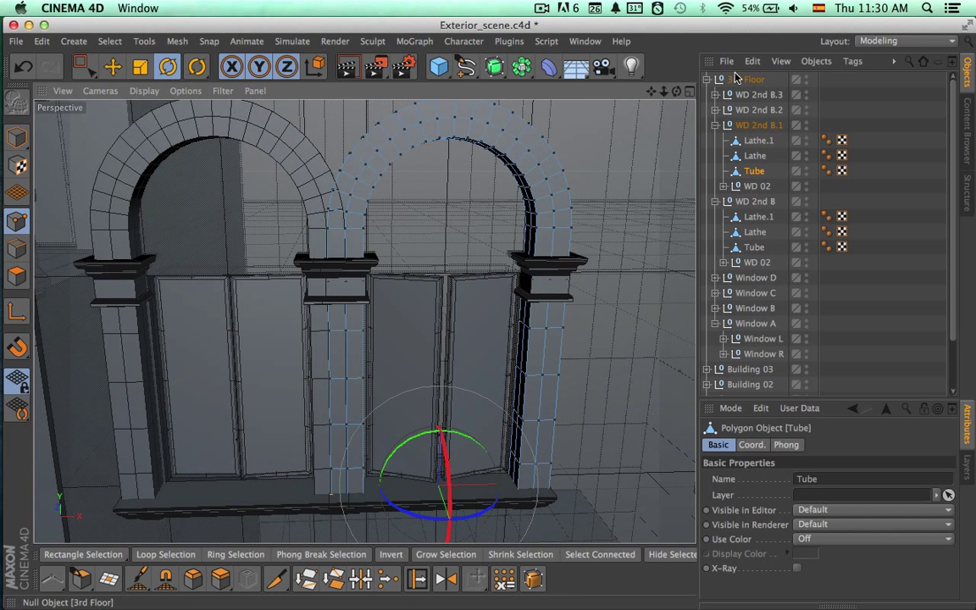
{"action": "left_click", "coordinate": [689, 92]}
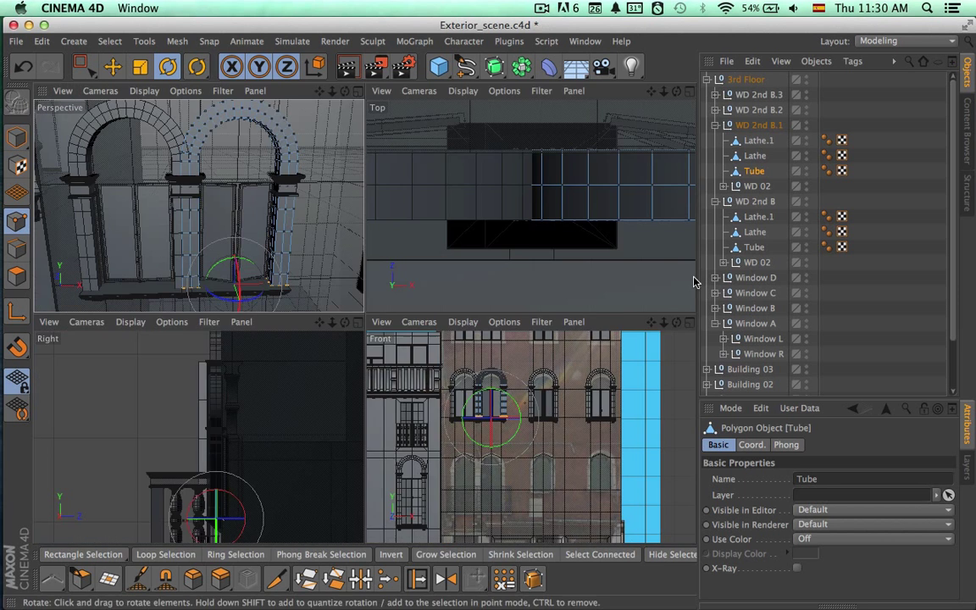
{"action": "left_click", "coordinate": [691, 324]}
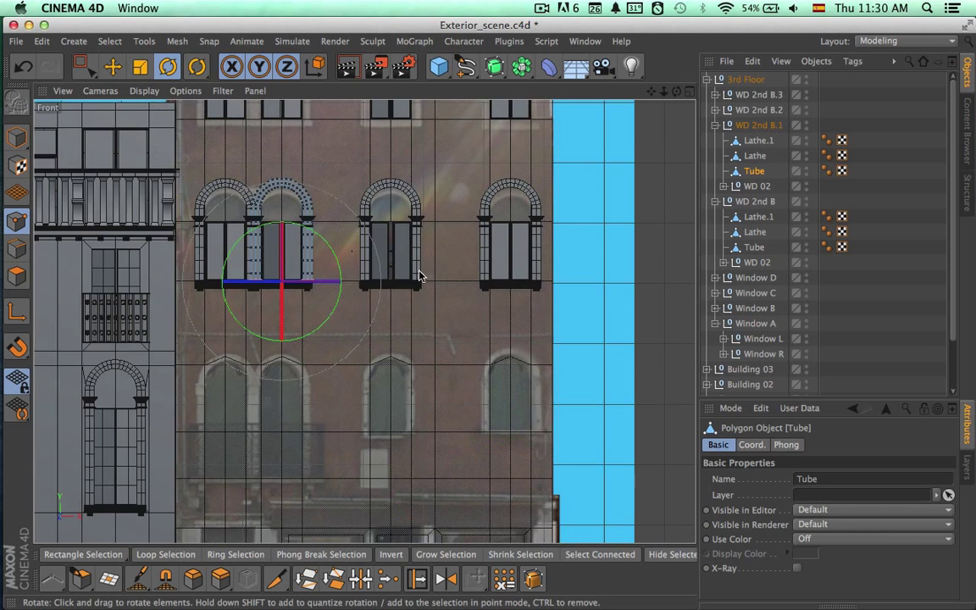
{"action": "right_click_drag", "start_coordinate": [390, 256], "coordinate": [500, 269], "text": "alt"}
{"action": "middle_click_drag", "start_coordinate": [397, 251], "coordinate": [650, 326], "text": "alt"}
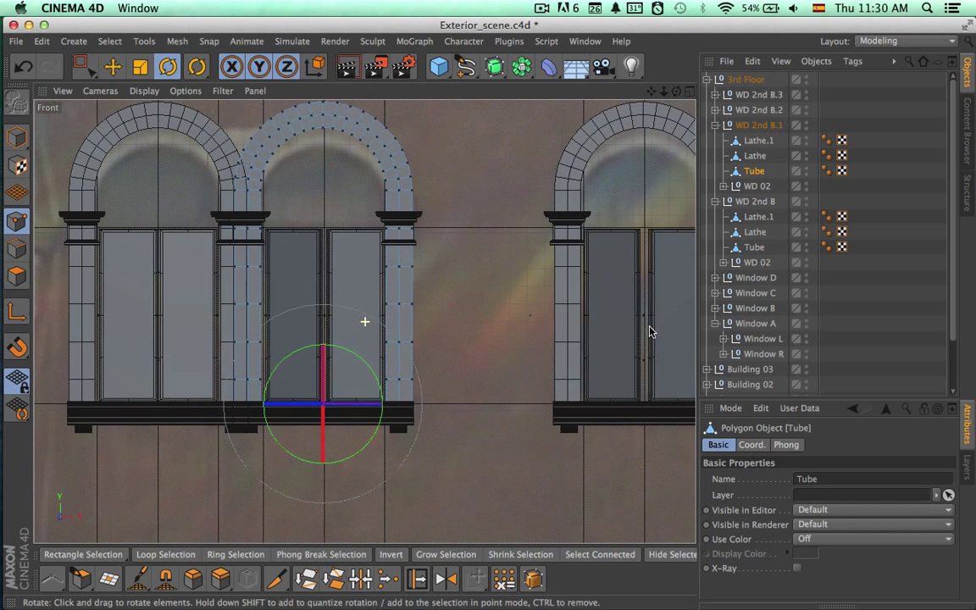
{"action": "left_click", "coordinate": [82, 66]}
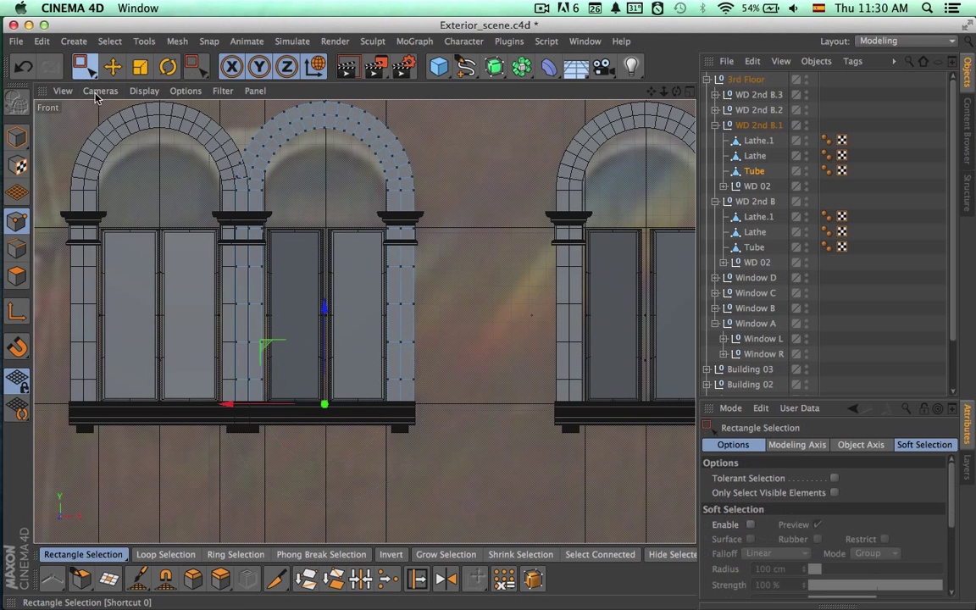
{"action": "left_click_drag", "start_coordinate": [307, 434], "coordinate": [208, 229]}
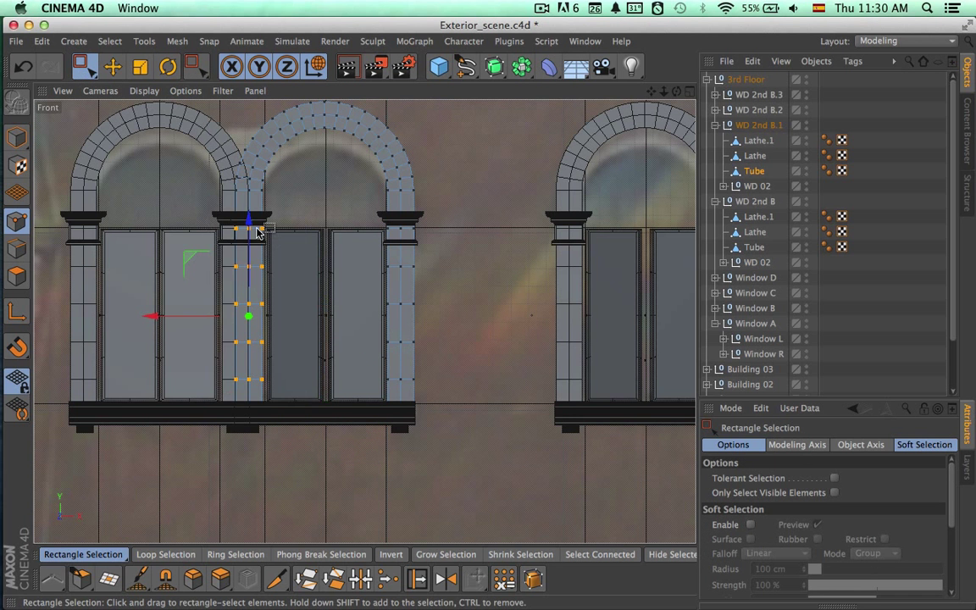
{"action": "left_click_drag", "start_coordinate": [251, 221], "coordinate": [149, 411]}
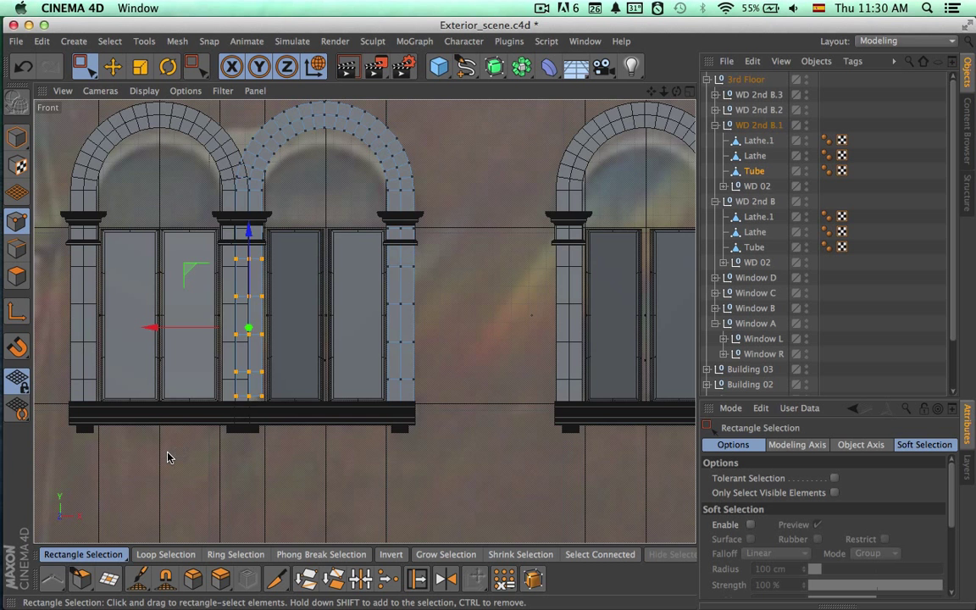
{"action": "left_click", "coordinate": [167, 456]}
Step: Delete the Lathe capital of WD 2nd B.1 that overlaps the widened shared capital between the paired windows
{"action": "scroll", "coordinate": [250, 292], "scroll_direction": "up", "scroll_amount": 6}
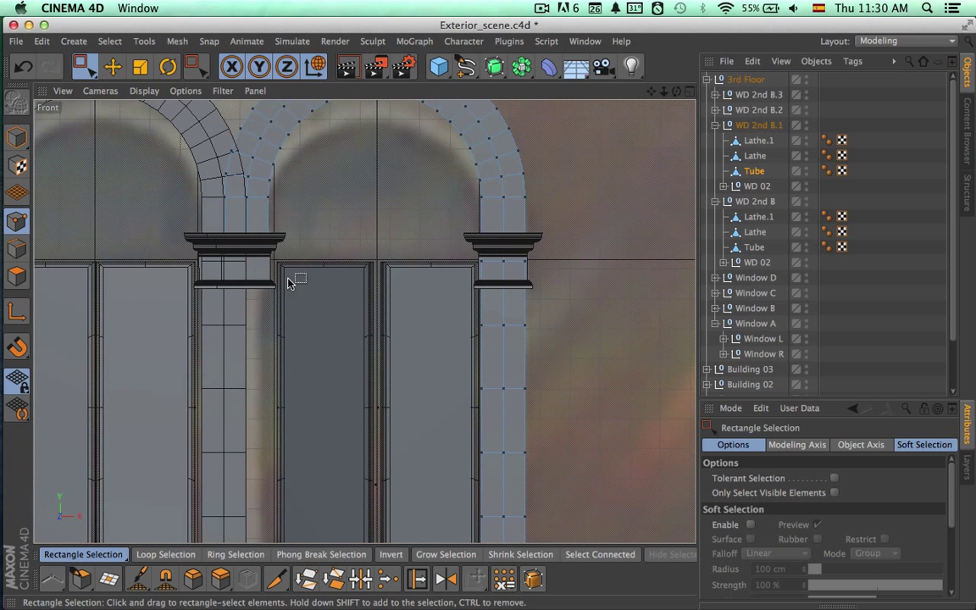
{"action": "scroll", "coordinate": [288, 282], "scroll_direction": "up", "scroll_amount": 3}
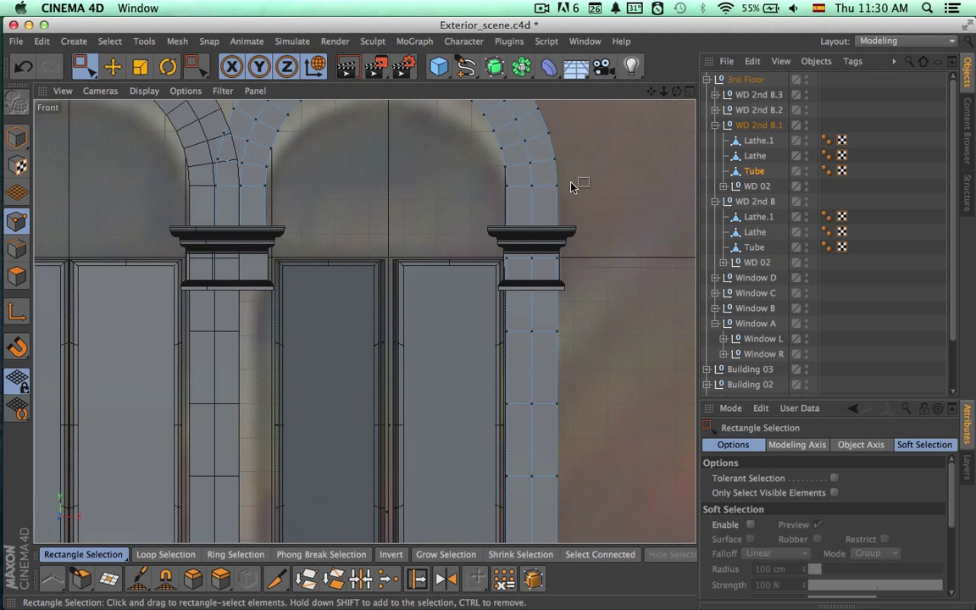
{"action": "left_click", "coordinate": [715, 125]}
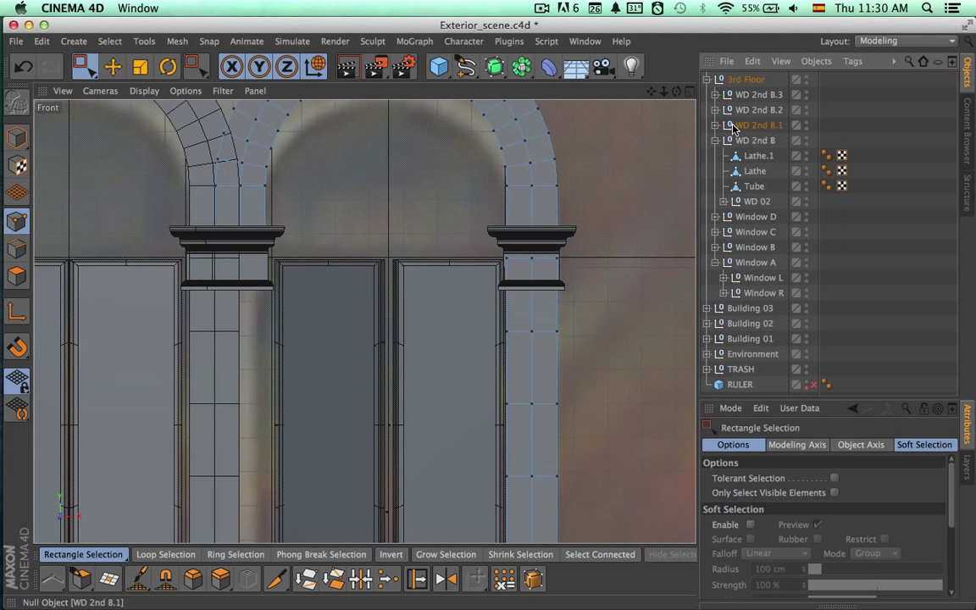
{"action": "left_click", "coordinate": [741, 127]}
{"action": "left_click", "coordinate": [716, 125]}
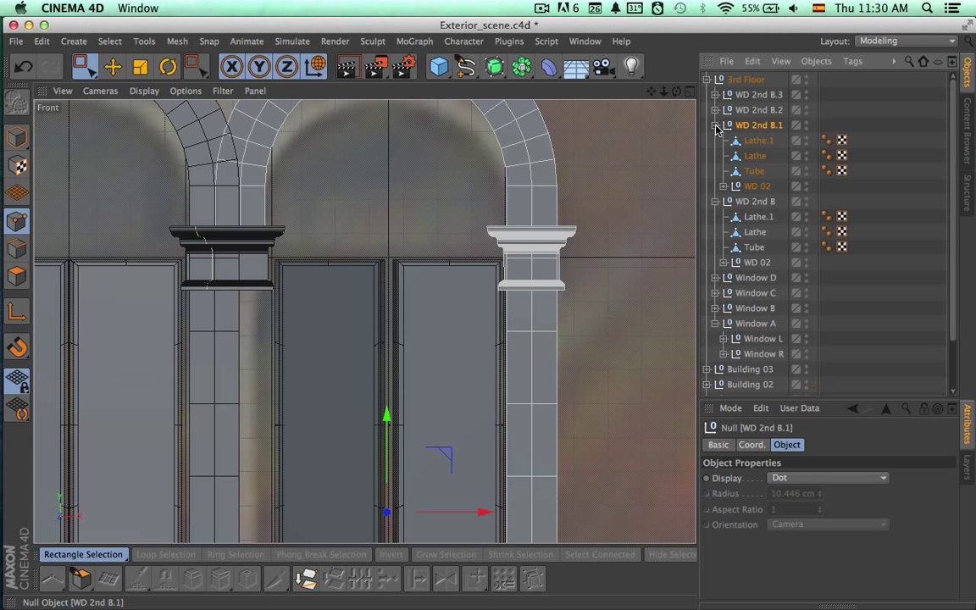
{"action": "left_click", "coordinate": [757, 141]}
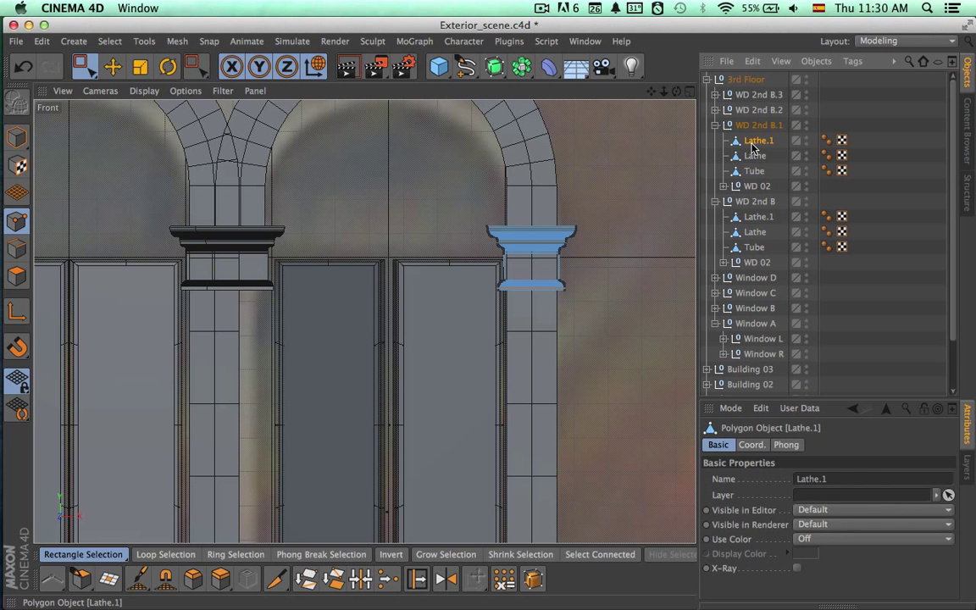
{"action": "left_click", "coordinate": [753, 157]}
{"action": "key", "text": "Delete"}
{"action": "scroll", "coordinate": [331, 316], "scroll_direction": "down", "scroll_amount": 5}
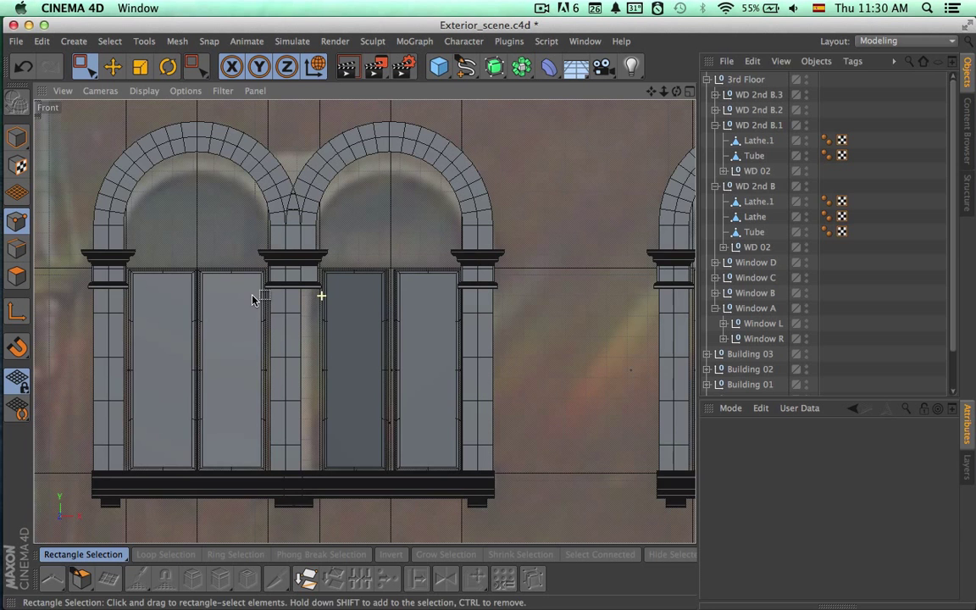
Step: Split the points of the WD 2nd B Tube that form the shared column below the capital into a separate object
{"action": "left_click", "coordinate": [716, 125]}
{"action": "left_click", "coordinate": [759, 110]}
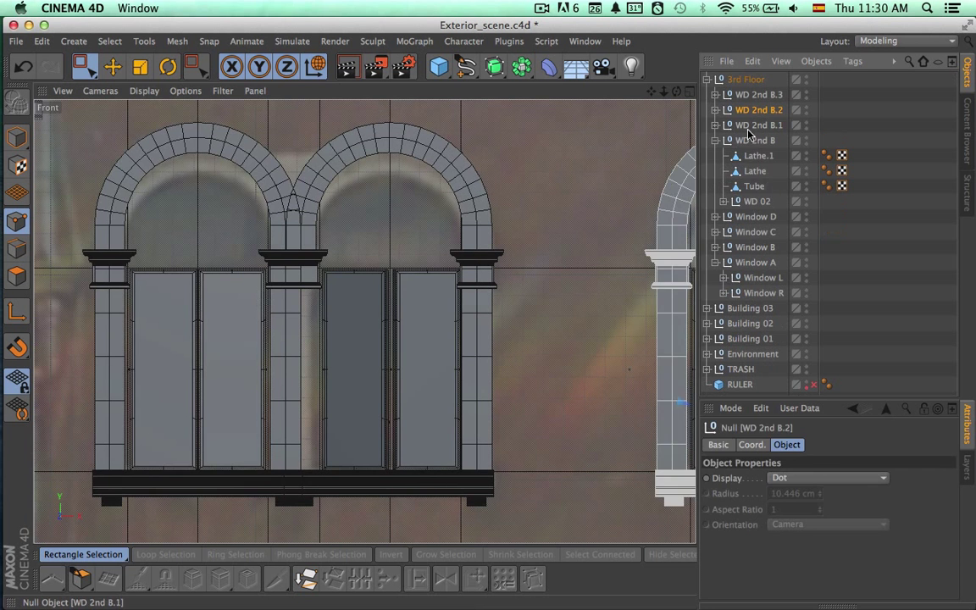
{"action": "left_click", "coordinate": [749, 140]}
{"action": "left_click", "coordinate": [756, 156]}
{"action": "left_click", "coordinate": [749, 171]}
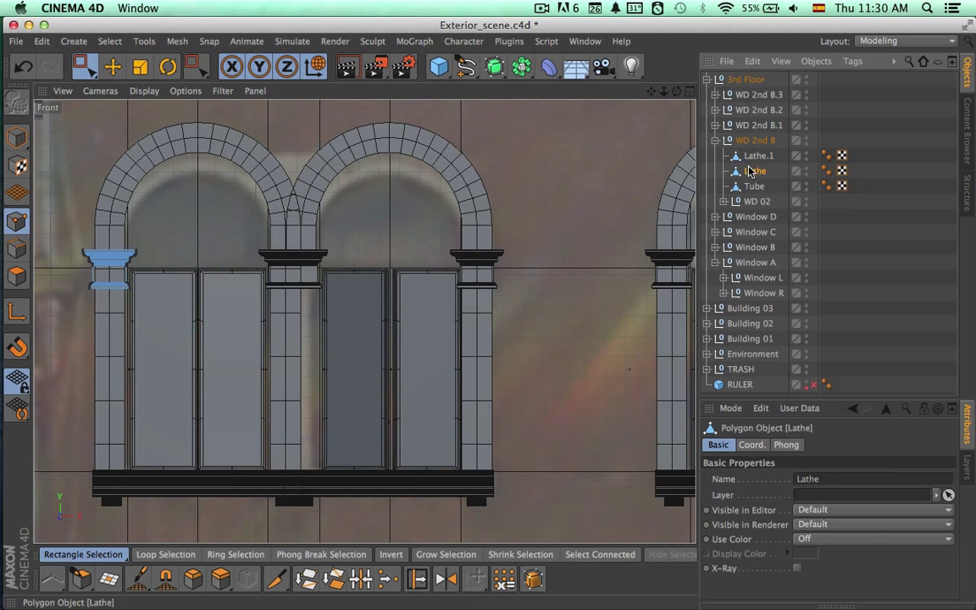
{"action": "left_click", "coordinate": [751, 187]}
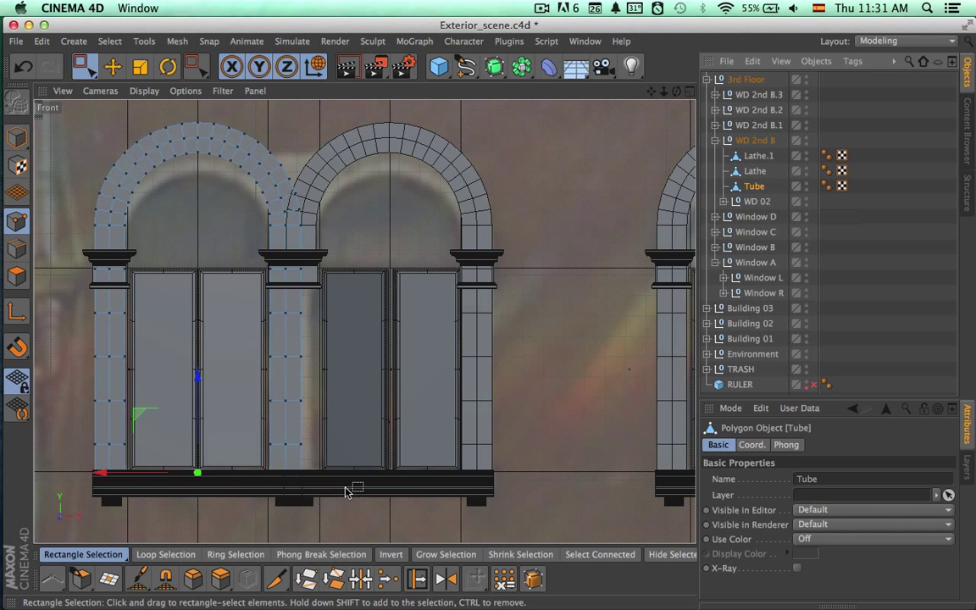
{"action": "left_click_drag", "start_coordinate": [354, 513], "coordinate": [224, 270]}
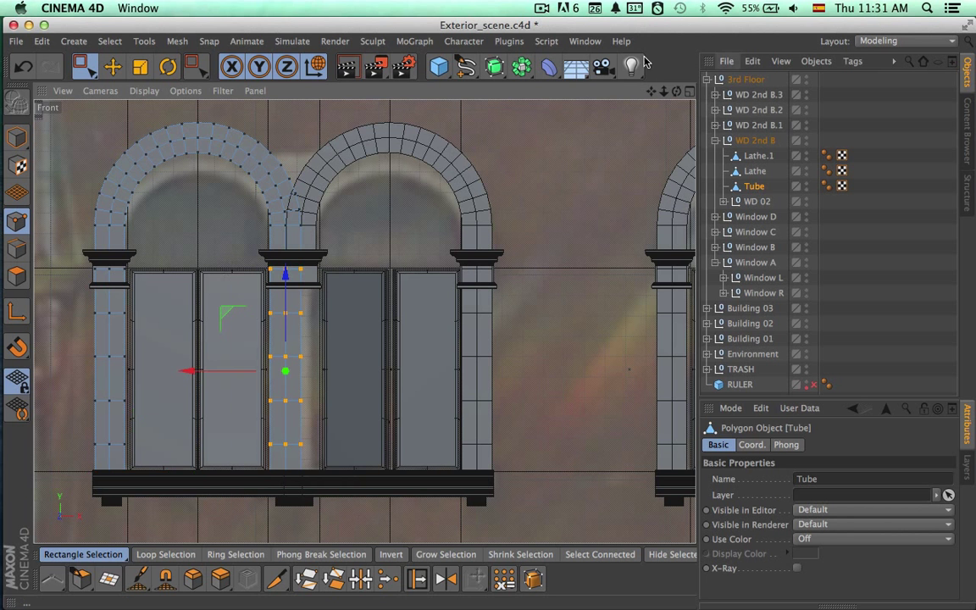
{"action": "key", "text": "u"}
{"action": "key", "text": "p"}
Step: Shift the middle and outer point columns of the separated Tube along X so its middle line centres under the shared capital
{"action": "left_click_drag", "start_coordinate": [362, 252], "coordinate": [273, 492]}
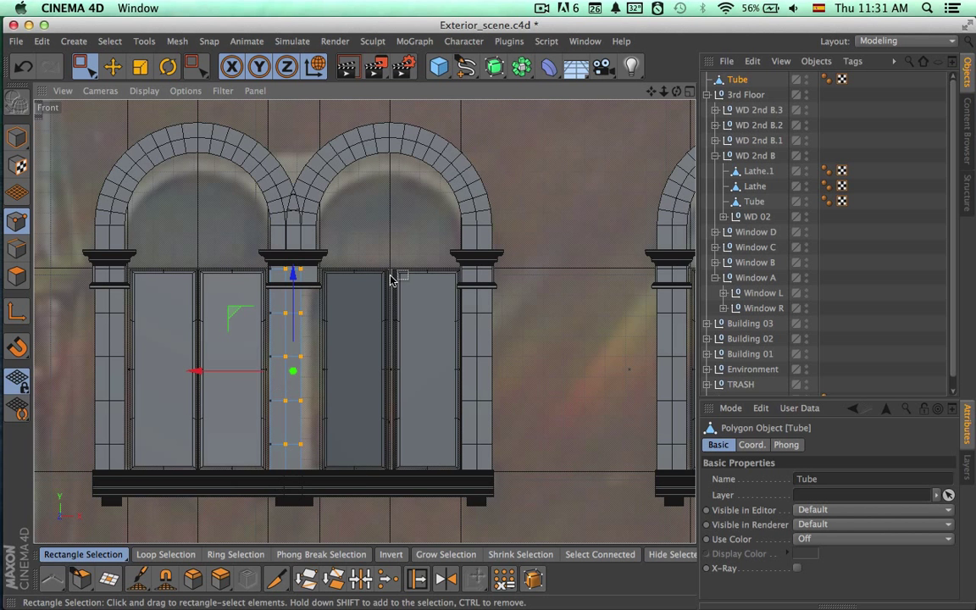
{"action": "left_click_drag", "start_coordinate": [354, 233], "coordinate": [266, 554]}
{"action": "left_click_drag", "start_coordinate": [278, 553], "coordinate": [278, 552]}
{"action": "scroll", "coordinate": [278, 407], "scroll_direction": "up", "scroll_amount": 5}
{"action": "middle_click_drag", "start_coordinate": [278, 408], "coordinate": [242, 449], "text": "alt"}
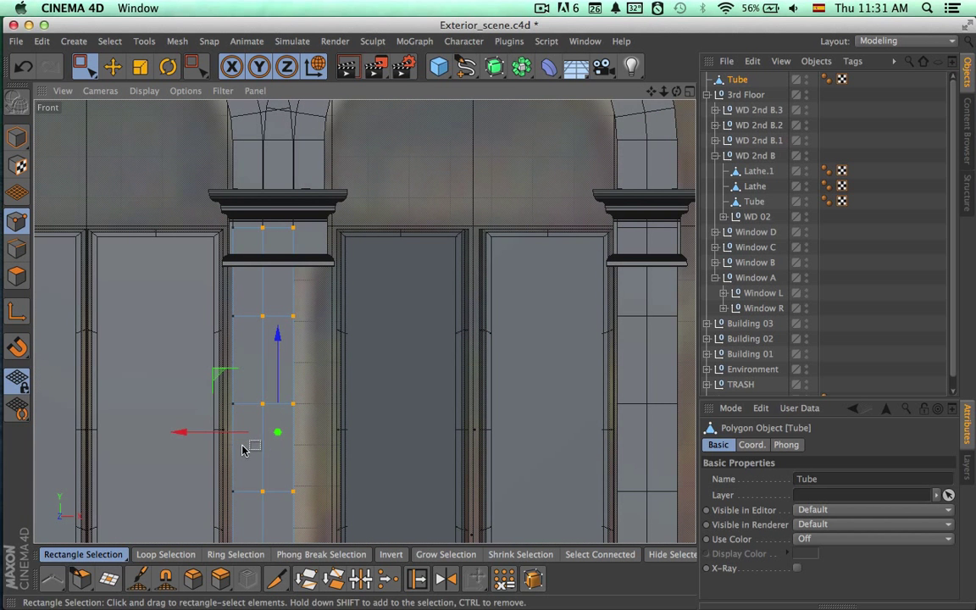
{"action": "left_click_drag", "start_coordinate": [182, 434], "coordinate": [197, 436]}
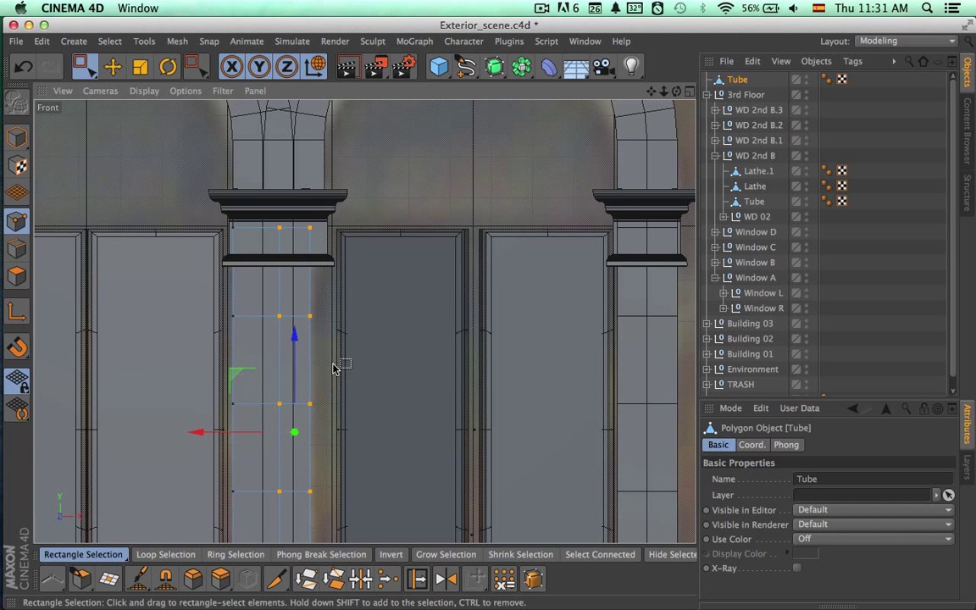
Step: Widen the separated column by moving its outer edge points along X to the far edge of the shared capital's neck
{"action": "scroll", "coordinate": [360, 360], "scroll_direction": "down", "scroll_amount": 5}
{"action": "left_click_drag", "start_coordinate": [413, 239], "coordinate": [328, 544]}
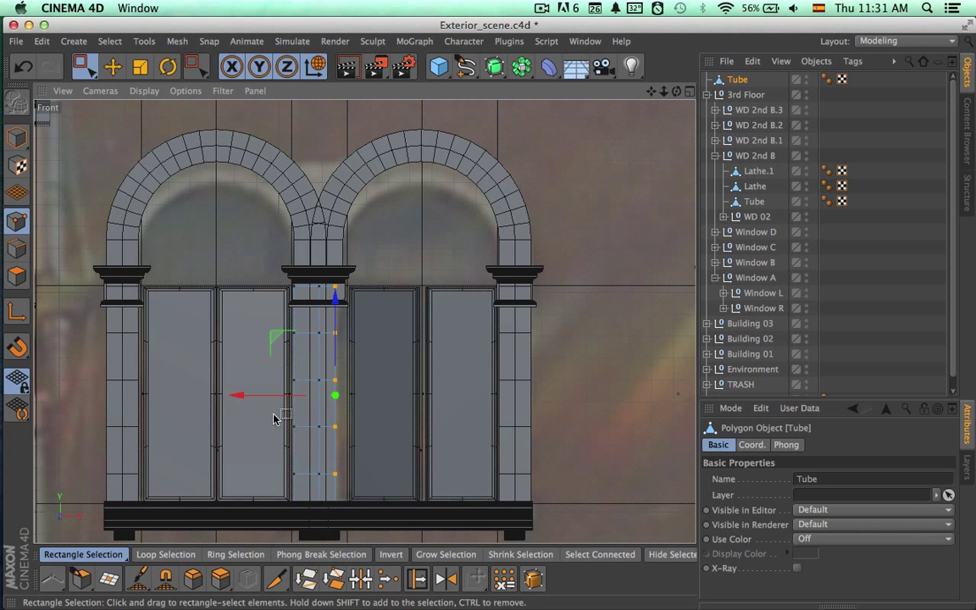
{"action": "left_click_drag", "start_coordinate": [251, 399], "coordinate": [259, 397]}
{"action": "scroll", "coordinate": [458, 299], "scroll_direction": "up", "scroll_amount": 2}
{"action": "scroll", "coordinate": [474, 296], "scroll_direction": "up", "scroll_amount": 3}
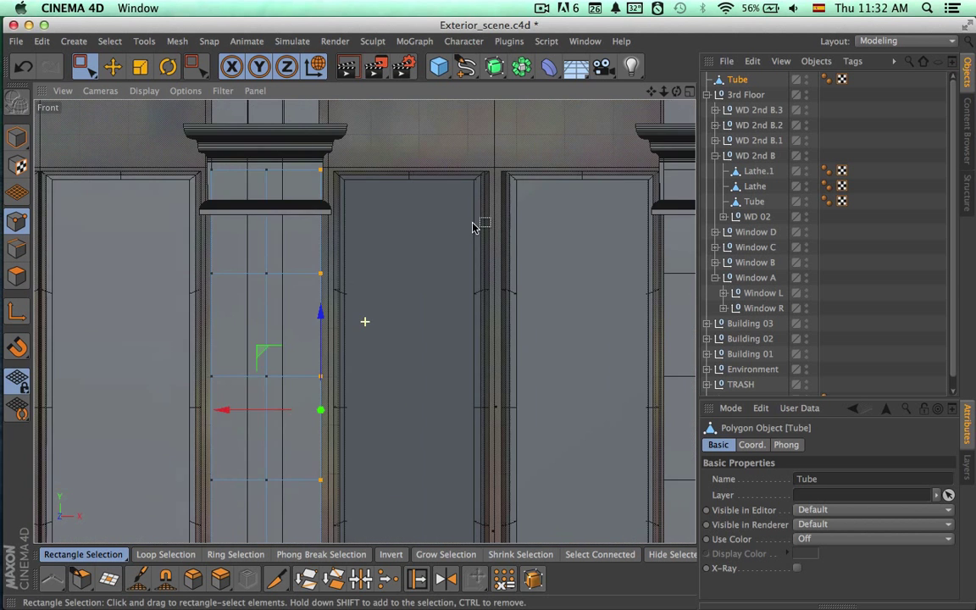
{"action": "left_click_drag", "start_coordinate": [222, 409], "coordinate": [226, 410]}
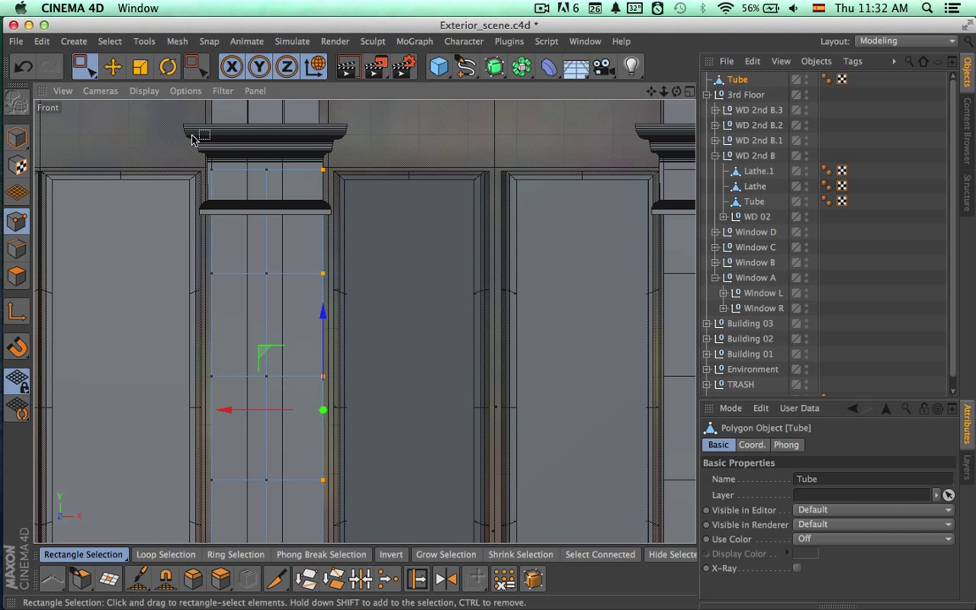
Step: Raise the top row of the separated column's points up into the underside of the shared capital
{"action": "left_click_drag", "start_coordinate": [161, 137], "coordinate": [338, 172]}
{"action": "middle_click_drag", "start_coordinate": [374, 185], "coordinate": [374, 268], "text": "alt"}
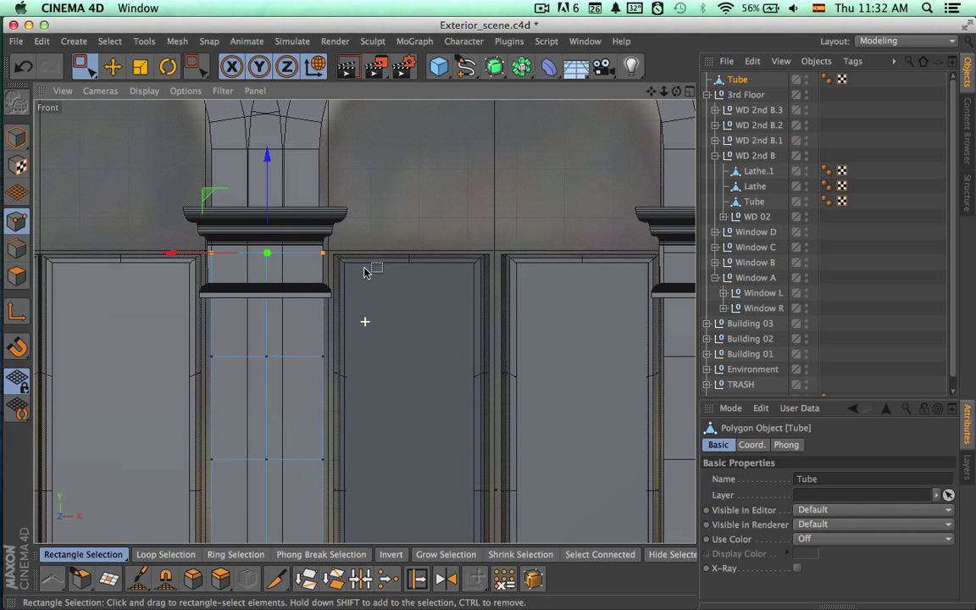
{"action": "mouse_move", "coordinate": [265, 186]}
{"action": "left_mouse_down"}
{"action": "mouse_move", "coordinate": [267, 218]}
{"action": "mouse_move", "coordinate": [270, 173]}
{"action": "left_mouse_up"}
{"action": "scroll", "coordinate": [414, 234], "scroll_direction": "down", "scroll_amount": 2}
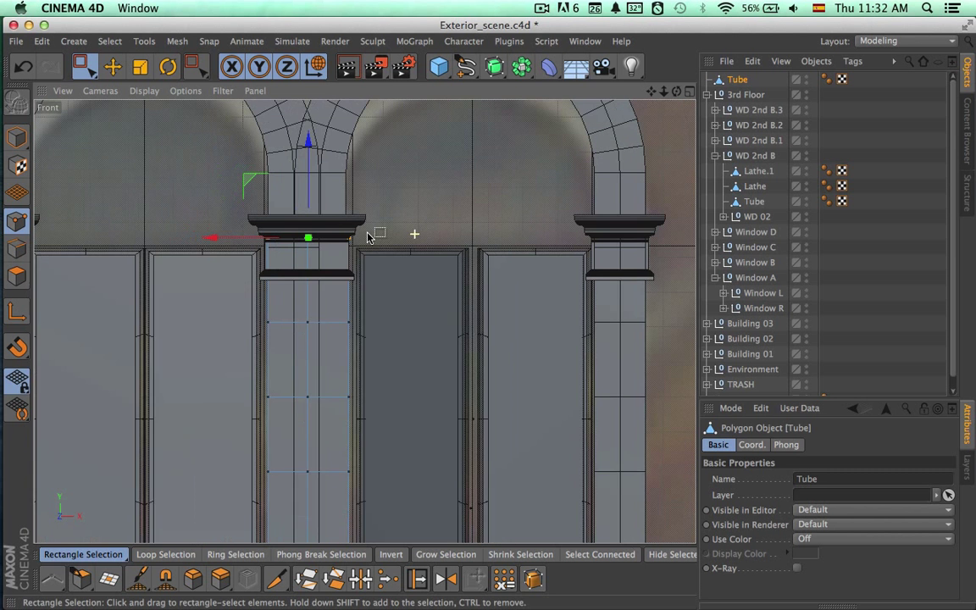
Step: Pull the separated column's outer edge points slightly inward along X to align with the arch edge above the capital
{"action": "left_click_drag", "start_coordinate": [381, 201], "coordinate": [332, 534]}
{"action": "scroll", "coordinate": [445, 313], "scroll_direction": "up", "scroll_amount": 2}
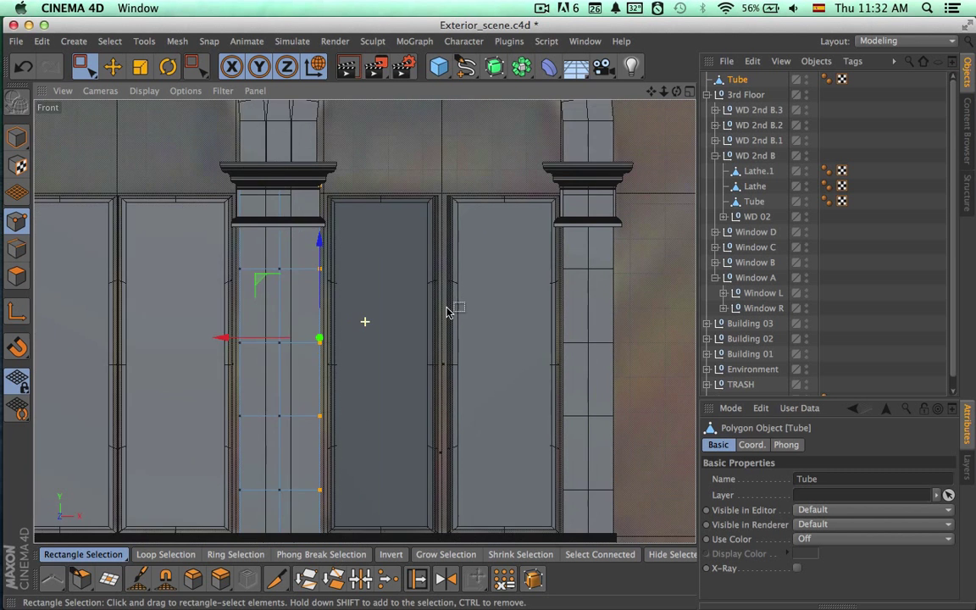
{"action": "scroll", "coordinate": [448, 312], "scroll_direction": "down", "scroll_amount": 3}
{"action": "left_click_drag", "start_coordinate": [411, 129], "coordinate": [346, 505]}
{"action": "right_click_drag", "start_coordinate": [394, 316], "coordinate": [523, 316], "text": "alt"}
{"action": "middle_click_drag", "start_coordinate": [464, 313], "coordinate": [470, 429], "text": "alt"}
{"action": "middle_click_drag", "start_coordinate": [282, 396], "coordinate": [282, 455], "text": "alt"}
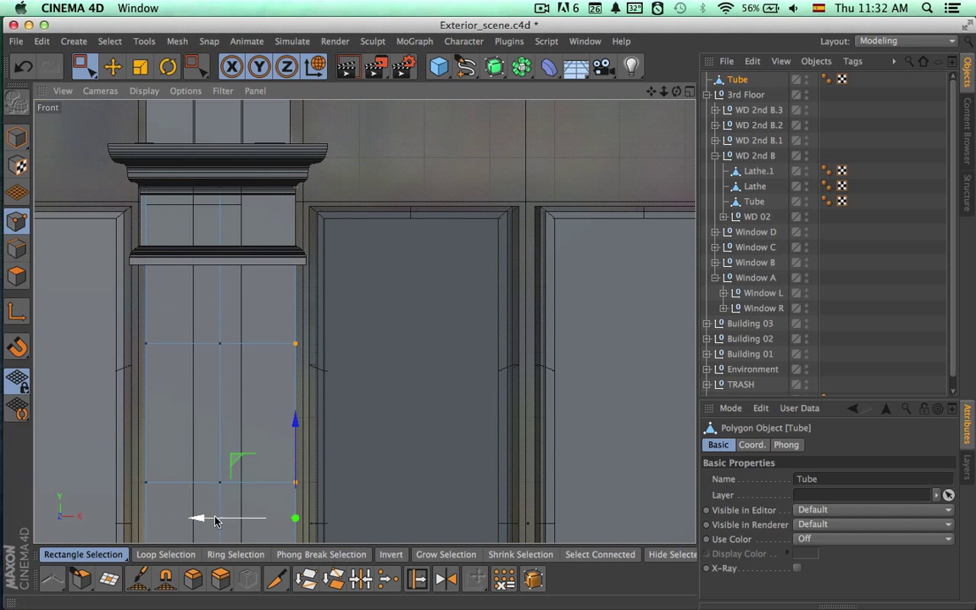
{"action": "mouse_move", "coordinate": [212, 518]}
{"action": "left_mouse_down"}
{"action": "mouse_move", "coordinate": [192, 519]}
{"action": "mouse_move", "coordinate": [202, 519]}
{"action": "left_mouse_up"}
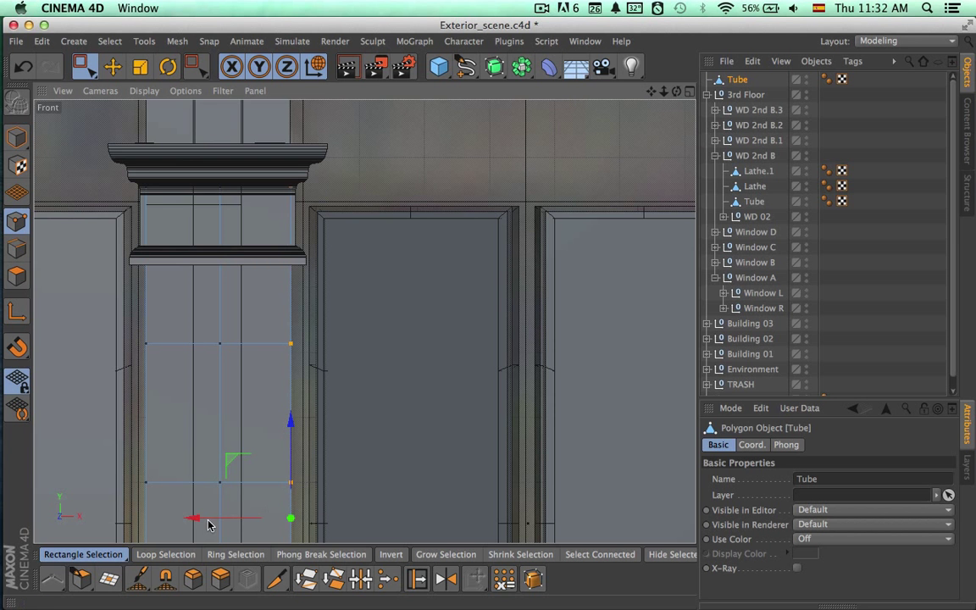
{"action": "scroll", "coordinate": [233, 370], "scroll_direction": "down", "scroll_amount": 4}
{"action": "middle_click_drag", "start_coordinate": [495, 247], "coordinate": [495, 204], "text": "alt"}
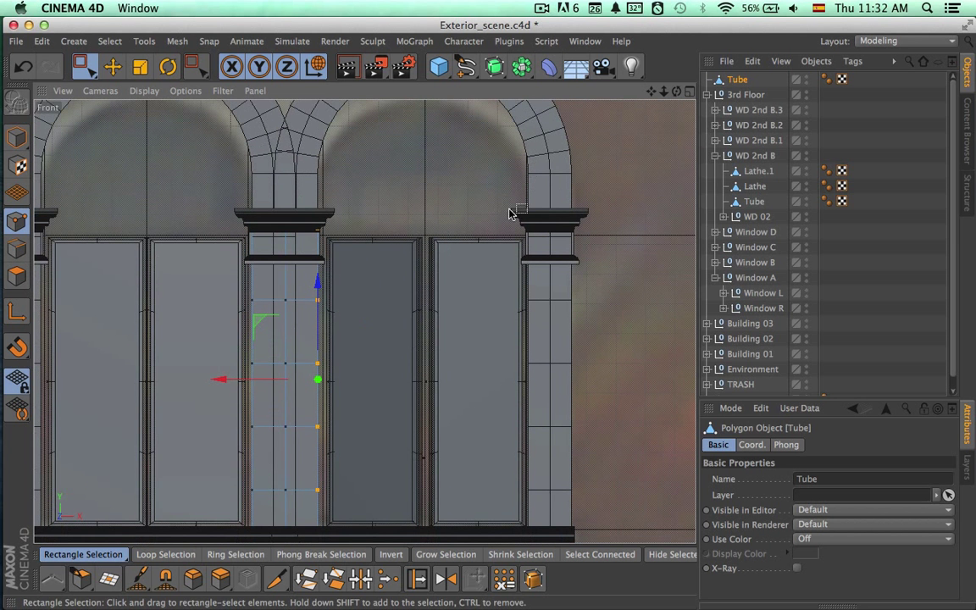
Step: Hide the separated column Tube and select the original Tube inside WD 2nd B
{"action": "left_click", "coordinate": [808, 82], "text": "alt"}
{"action": "left_click", "coordinate": [807, 82], "text": "alt"}
{"action": "left_click", "coordinate": [14, 137]}
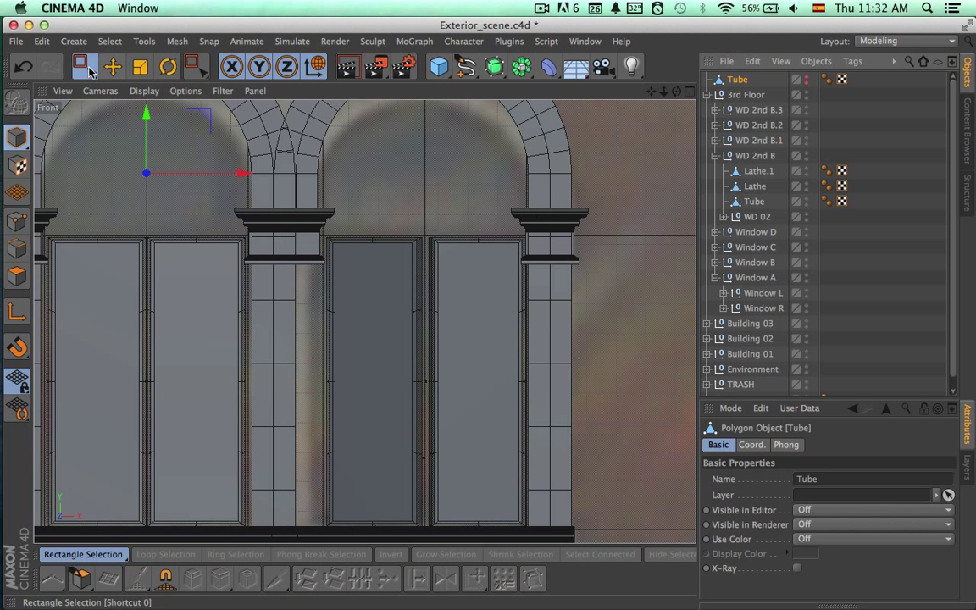
{"action": "left_click_drag", "start_coordinate": [89, 67], "coordinate": [121, 90]}
{"action": "left_click", "coordinate": [277, 353]}
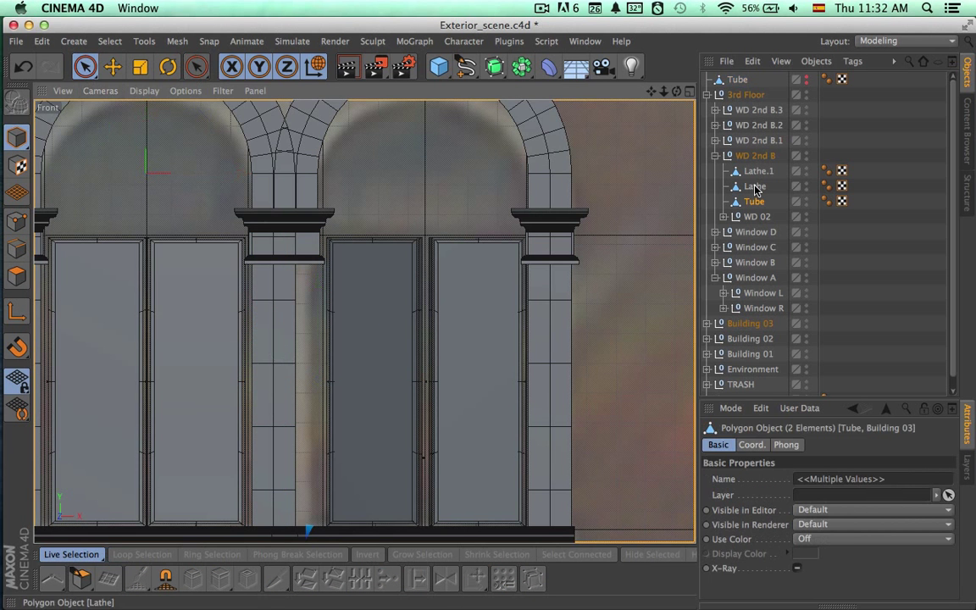
{"action": "left_click", "coordinate": [752, 156]}
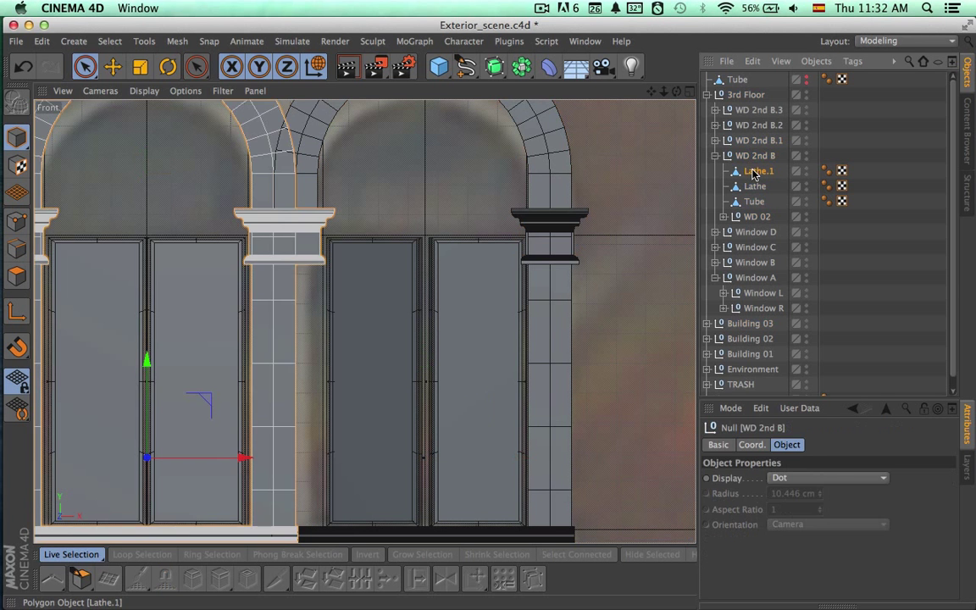
{"action": "left_click", "coordinate": [756, 171]}
{"action": "left_click", "coordinate": [756, 186]}
{"action": "left_click", "coordinate": [755, 201]}
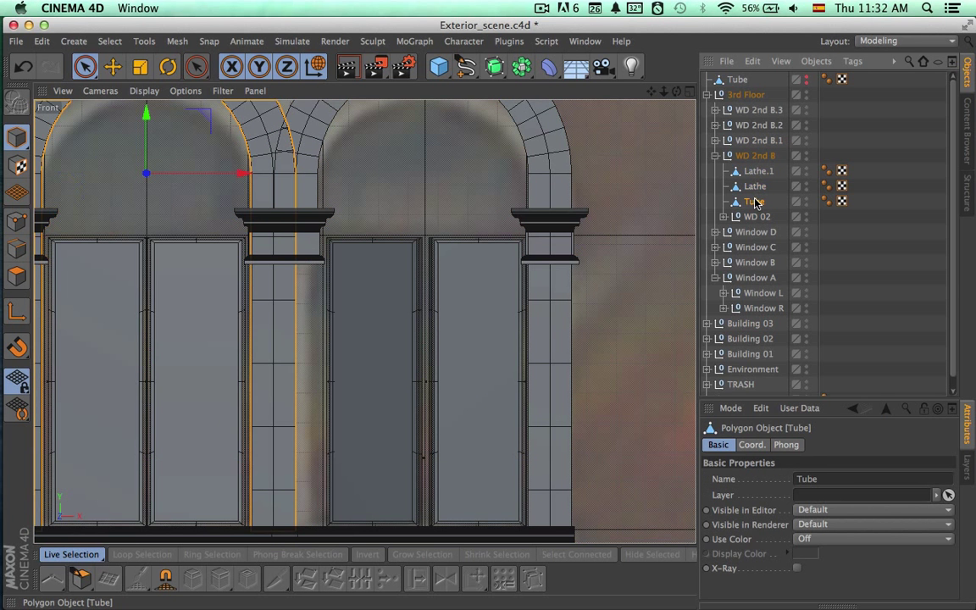
Step: In Point mode, delete the original Tube's shared-column points below the capital, keeping the top row behind it
{"action": "left_click", "coordinate": [17, 220]}
{"action": "middle_click_drag", "start_coordinate": [240, 265], "coordinate": [306, 208], "text": "alt"}
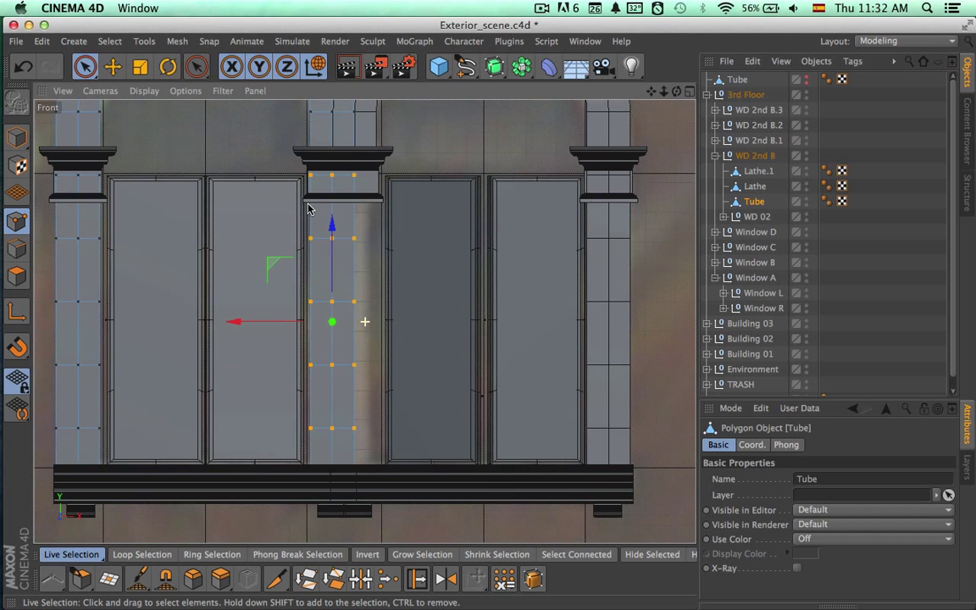
{"action": "key", "text": "super+z"}
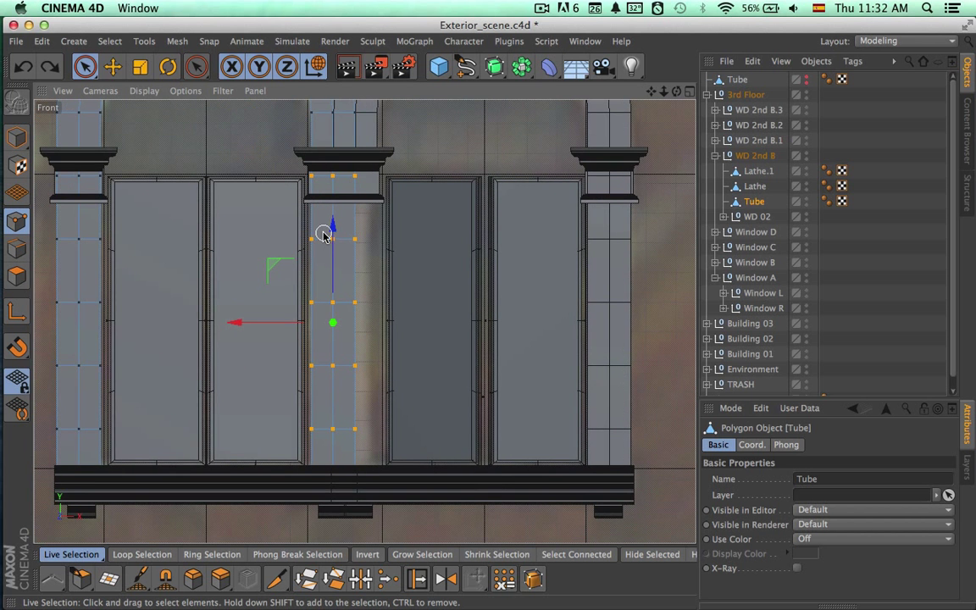
{"action": "scroll", "coordinate": [323, 236], "scroll_direction": "down", "scroll_amount": 3}
{"action": "left_click", "coordinate": [332, 249]}
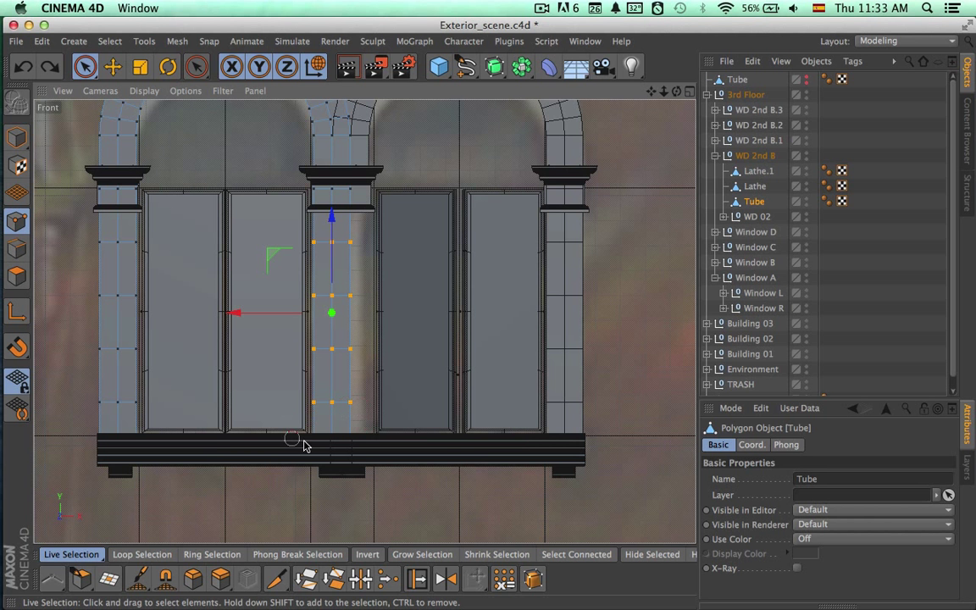
{"action": "left_click_drag", "start_coordinate": [355, 433], "coordinate": [379, 429]}
{"action": "key", "text": "Delete"}
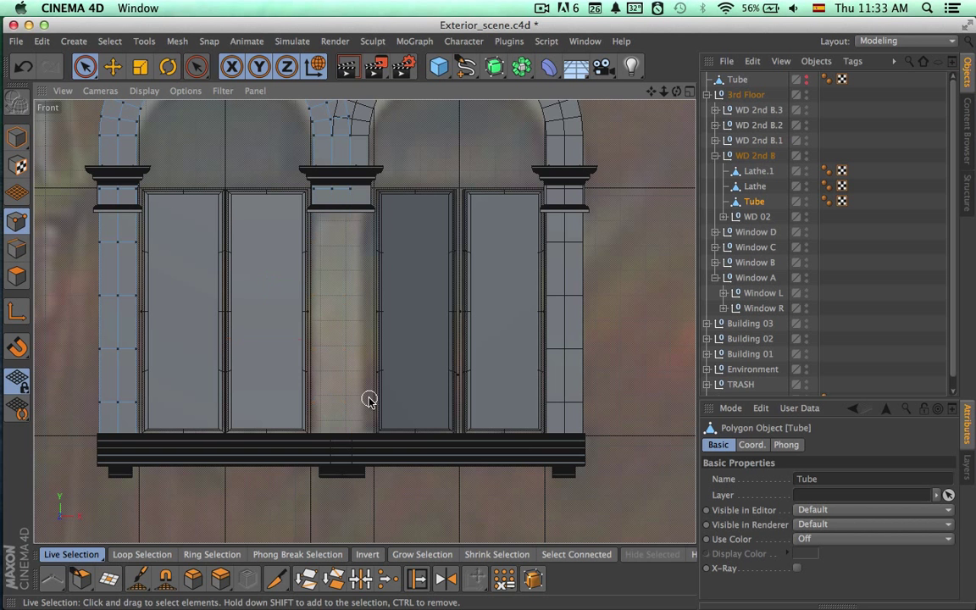
{"action": "key", "text": "ctrl+a"}
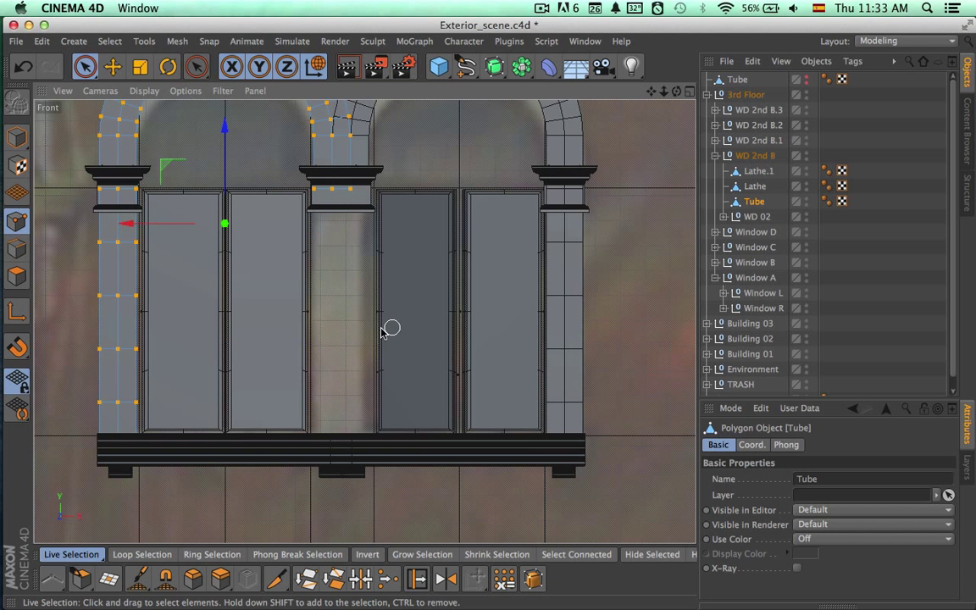
{"action": "scroll", "coordinate": [382, 331], "scroll_direction": "down", "scroll_amount": 3}
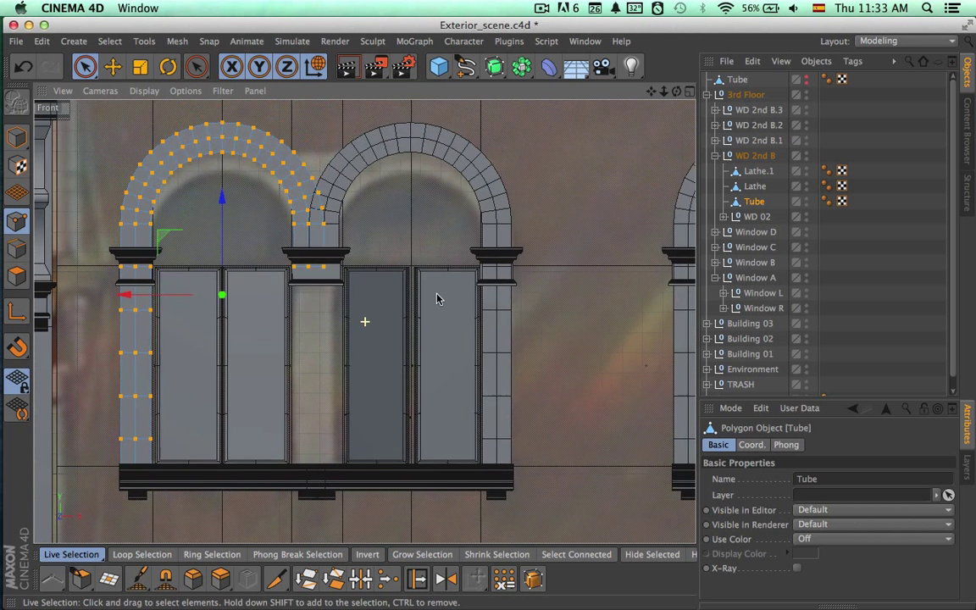
Step: Unhide the separated column Tube, move it into the WD 2nd B group, and select that group
{"action": "left_click", "coordinate": [739, 81]}
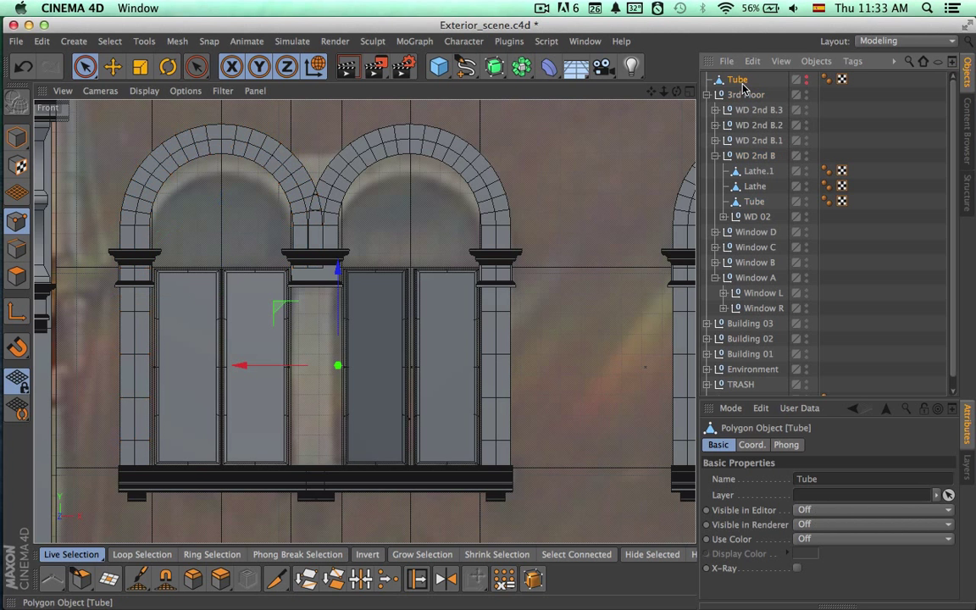
{"action": "left_click", "coordinate": [807, 84], "text": "alt"}
{"action": "left_click_drag", "start_coordinate": [741, 81], "coordinate": [746, 205]}
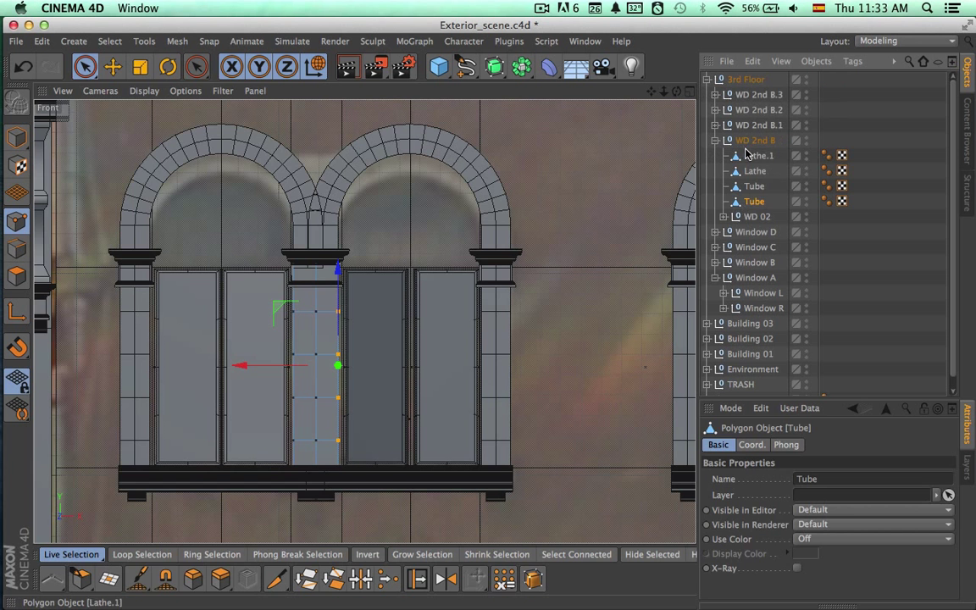
{"action": "left_click", "coordinate": [749, 142]}
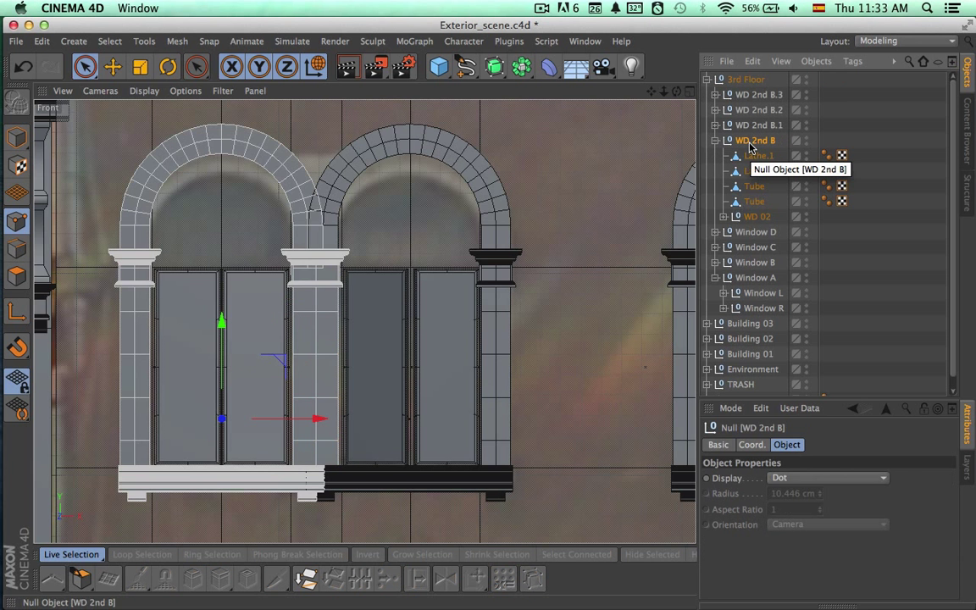
Step: Examine the paired third-floor windows' columns and sills, checking which parts belong to each WD 2nd B and Window group
{"action": "scroll", "coordinate": [496, 279], "scroll_direction": "up", "scroll_amount": 10}
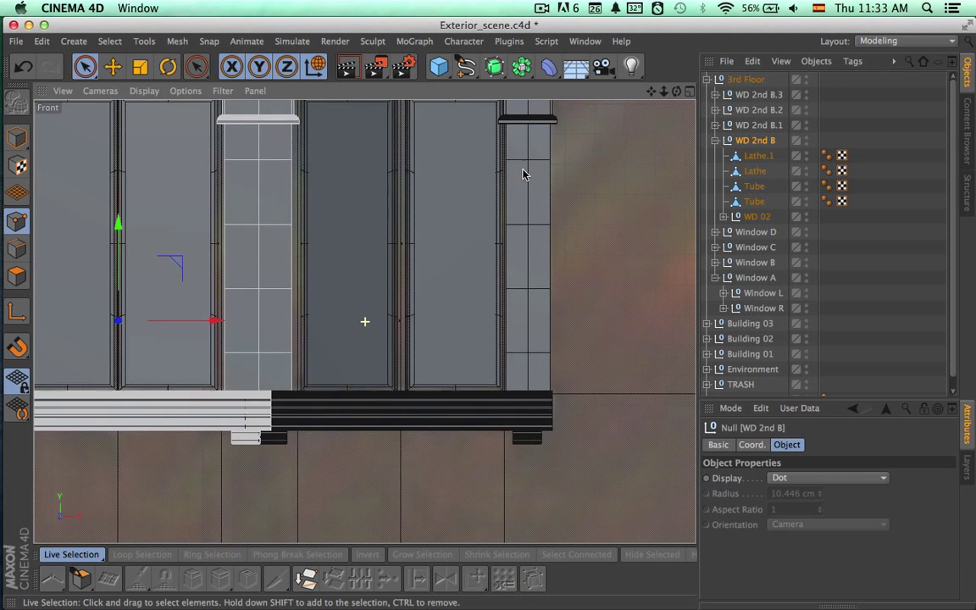
{"action": "middle_click_drag", "start_coordinate": [523, 173], "coordinate": [586, 198]}
{"action": "scroll", "coordinate": [542, 295], "scroll_direction": "down", "scroll_amount": 2}
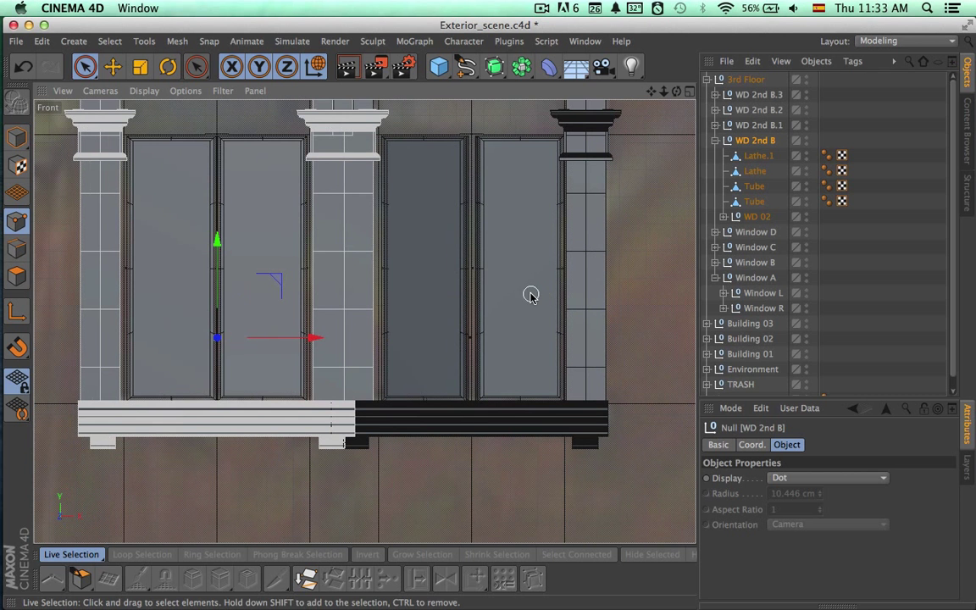
{"action": "left_click", "coordinate": [716, 142]}
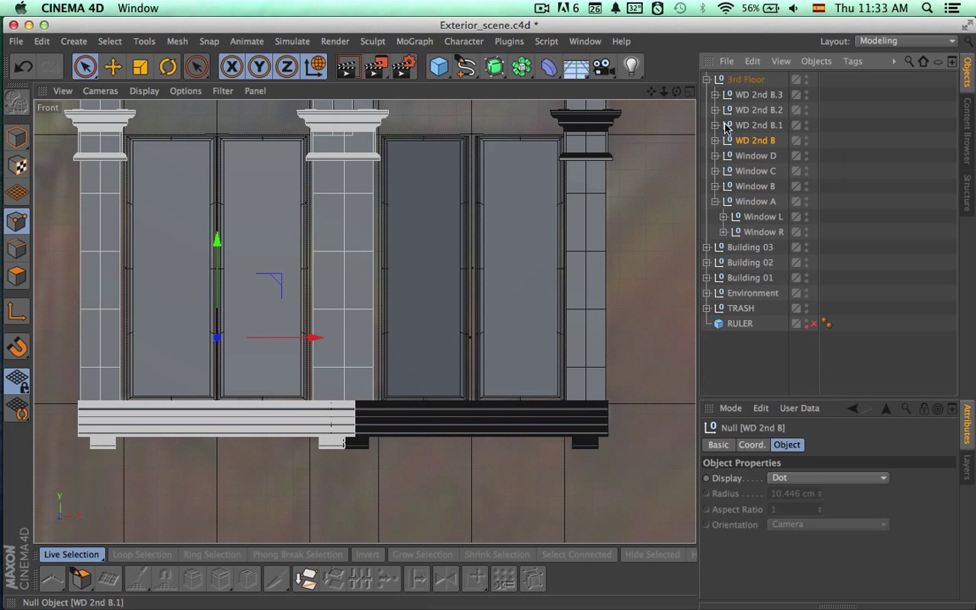
{"action": "left_click", "coordinate": [739, 95]}
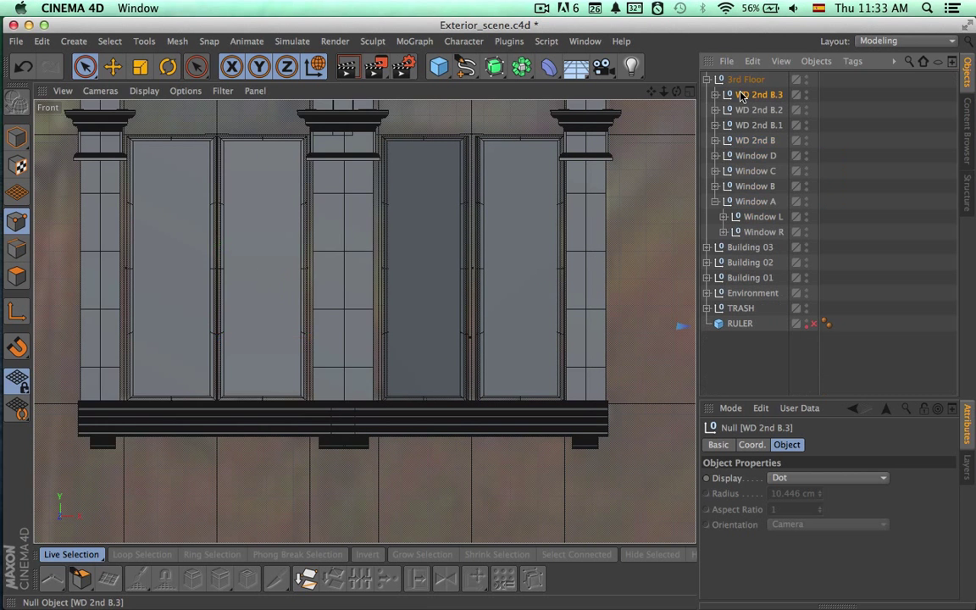
{"action": "left_click", "coordinate": [752, 203]}
{"action": "left_click", "coordinate": [753, 187]}
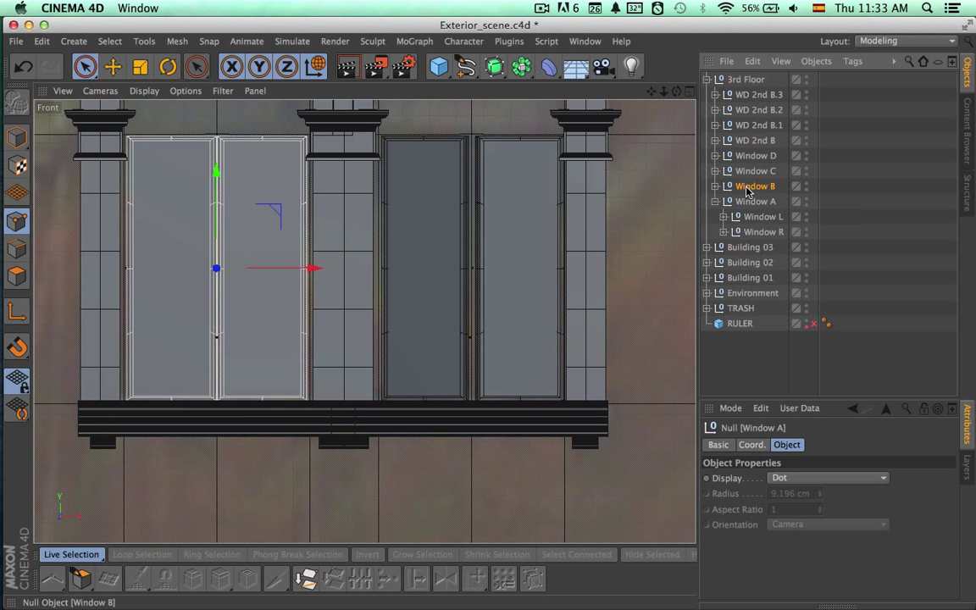
{"action": "left_click", "coordinate": [751, 171]}
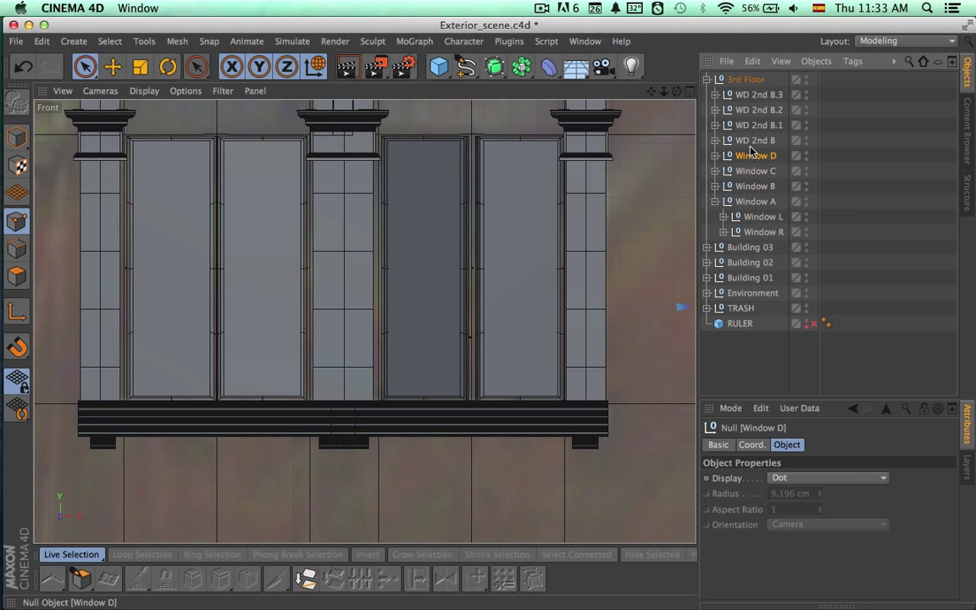
{"action": "left_click", "coordinate": [751, 141]}
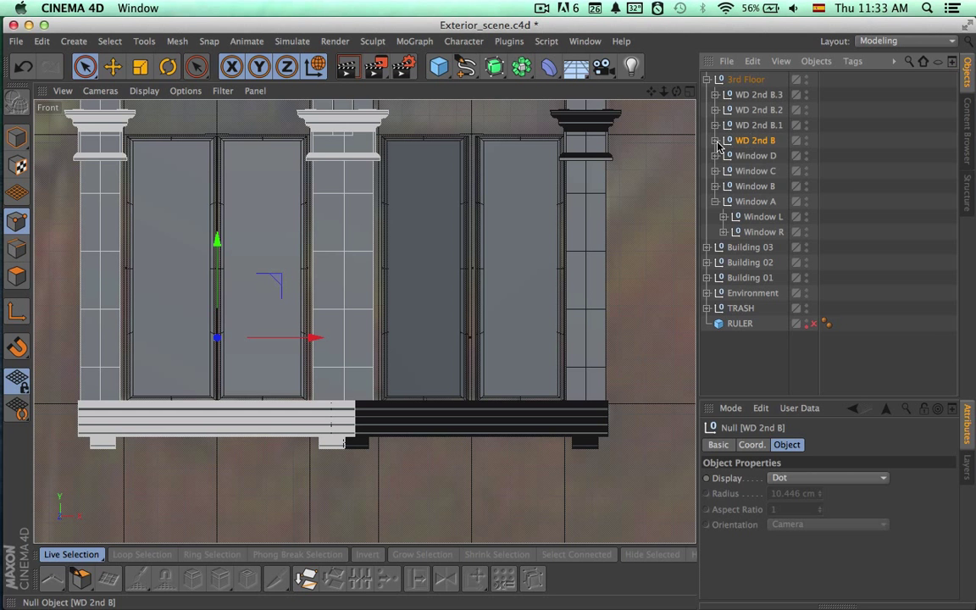
Step: Stretch the WD Main sill inside WD 2nd B's WD 02 group along X to span both paired windows
{"action": "left_click", "coordinate": [716, 141]}
{"action": "left_click", "coordinate": [754, 158]}
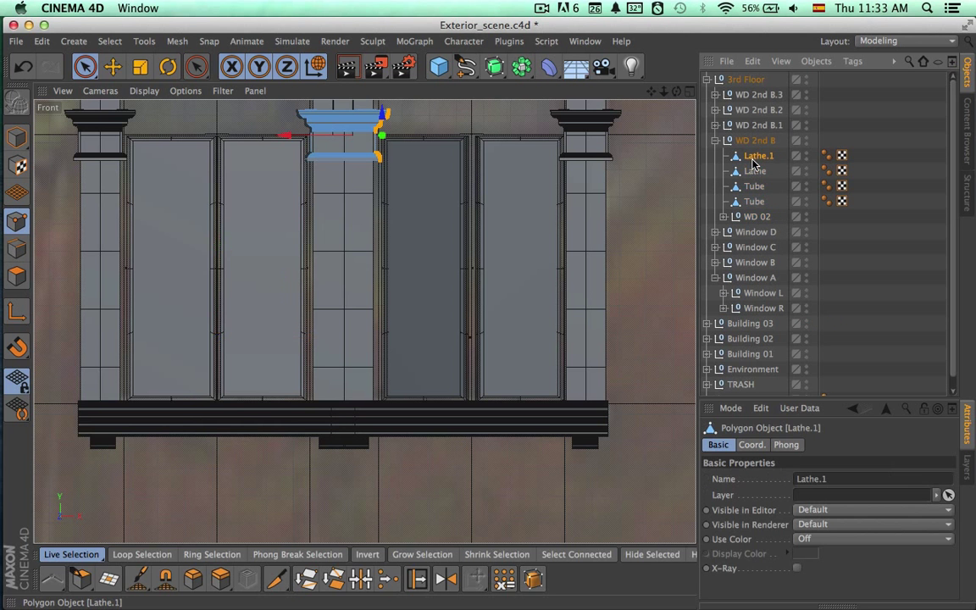
{"action": "left_click", "coordinate": [751, 172]}
{"action": "left_click", "coordinate": [753, 187]}
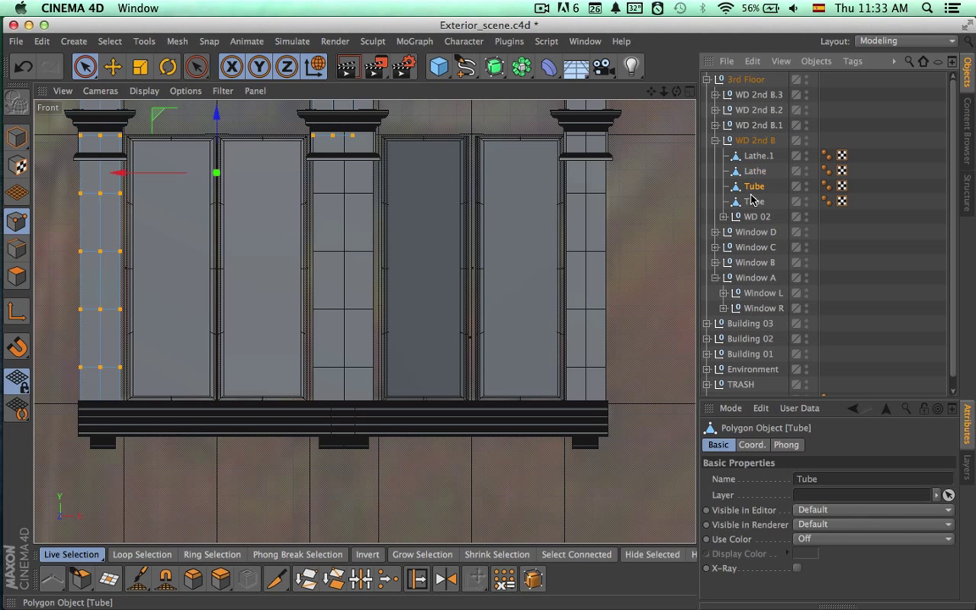
{"action": "left_click", "coordinate": [752, 203]}
{"action": "left_click", "coordinate": [752, 217]}
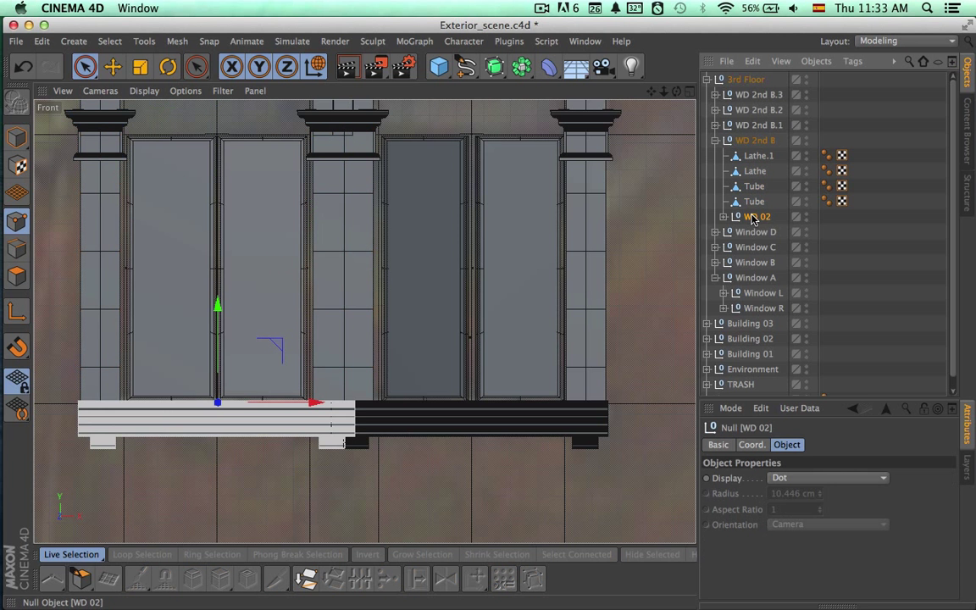
{"action": "left_click", "coordinate": [722, 218]}
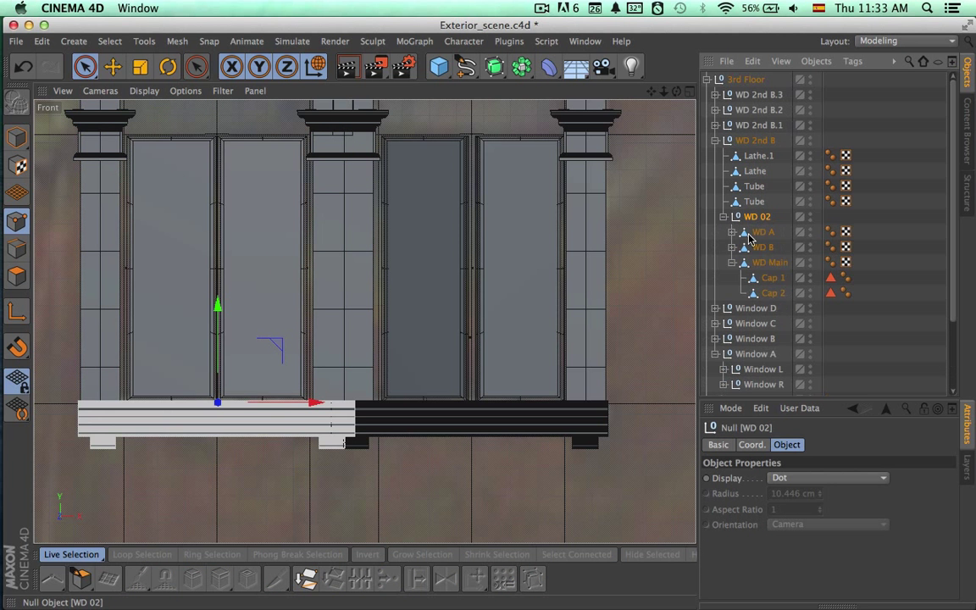
{"action": "left_click", "coordinate": [773, 268]}
{"action": "key", "text": "t"}
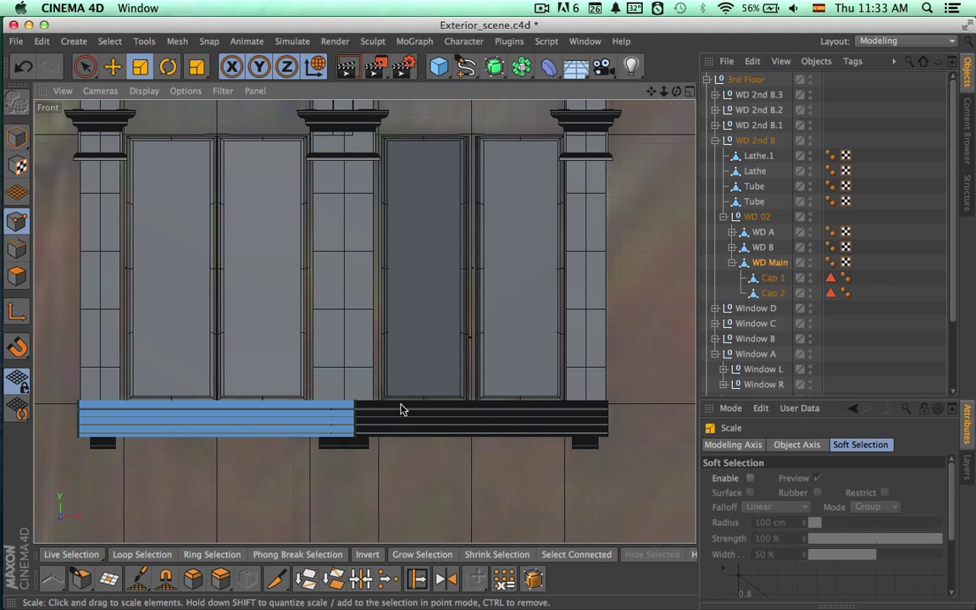
{"action": "left_click", "coordinate": [17, 136]}
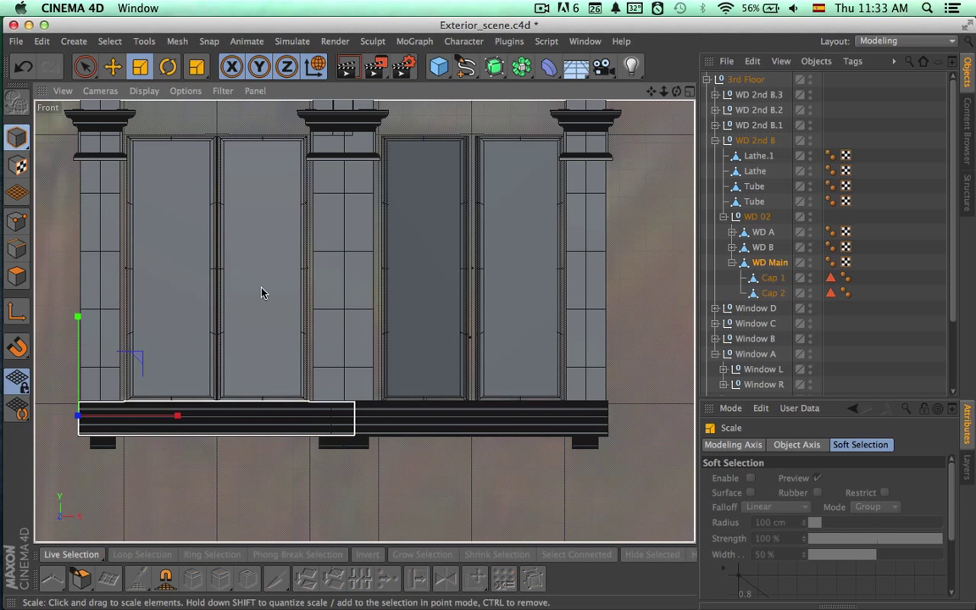
{"action": "left_click_drag", "start_coordinate": [177, 418], "coordinate": [267, 428]}
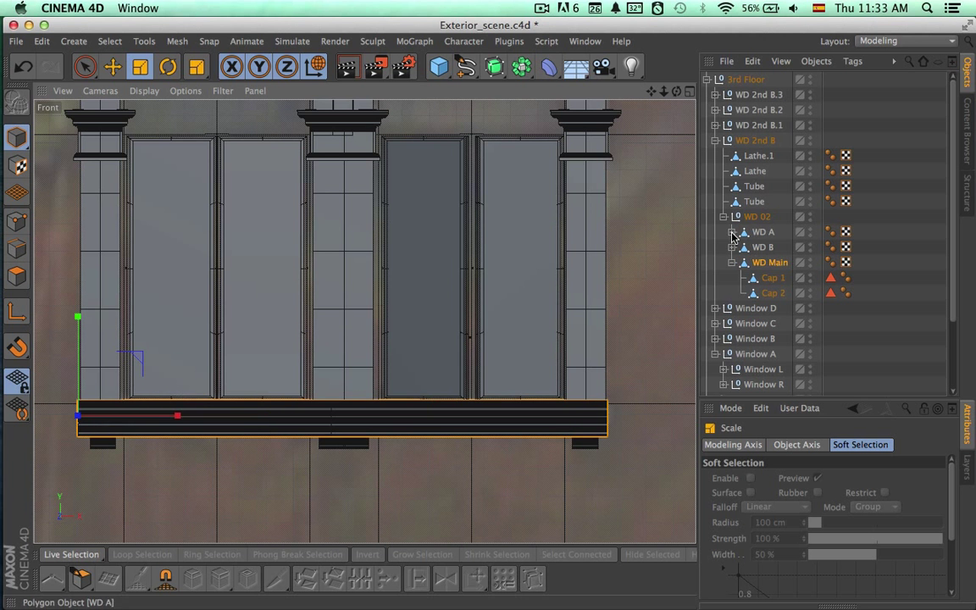
Step: Hide the WD 02 group in WD 2nd B and delete the overlapping WD Main sill from WD 2nd B.1
{"action": "left_click", "coordinate": [809, 219]}
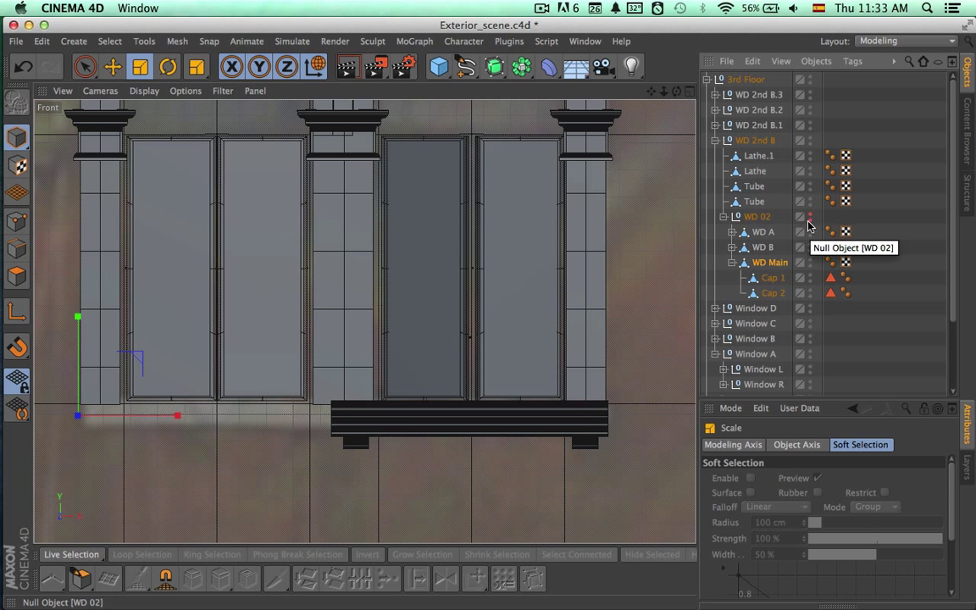
{"action": "left_click", "coordinate": [490, 433]}
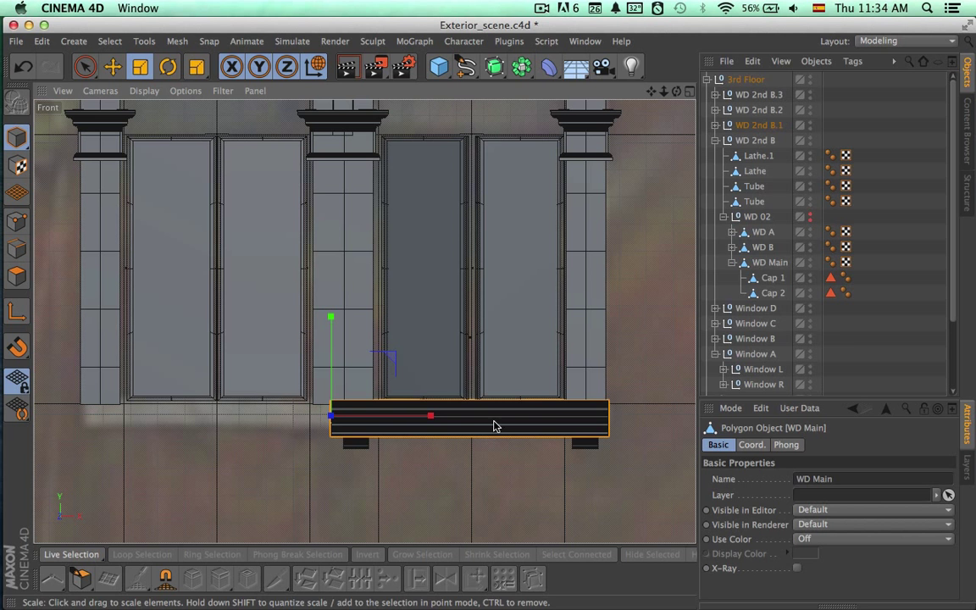
{"action": "left_click", "coordinate": [716, 125]}
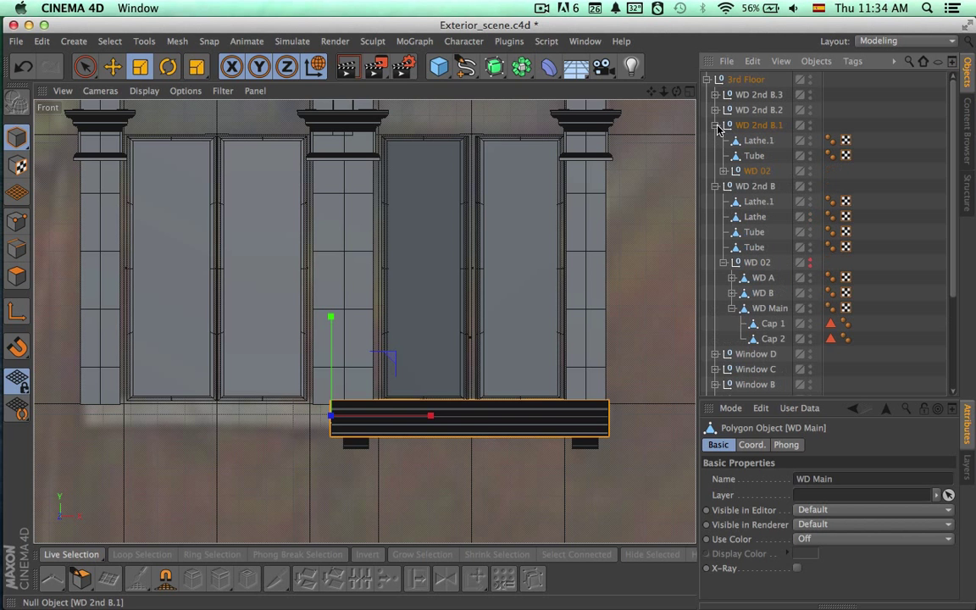
{"action": "left_click", "coordinate": [763, 170]}
{"action": "left_click", "coordinate": [724, 170]}
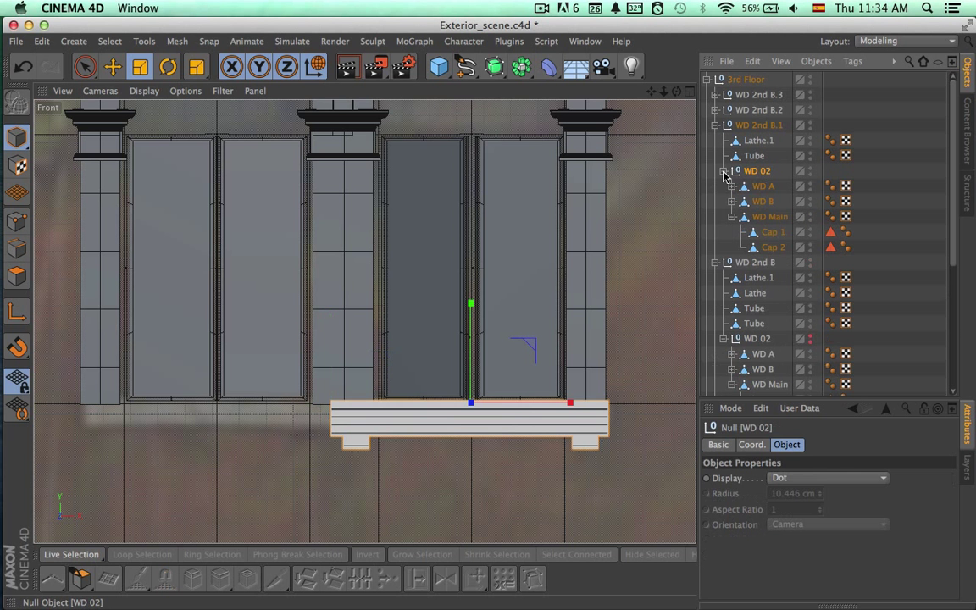
{"action": "left_click", "coordinate": [765, 217]}
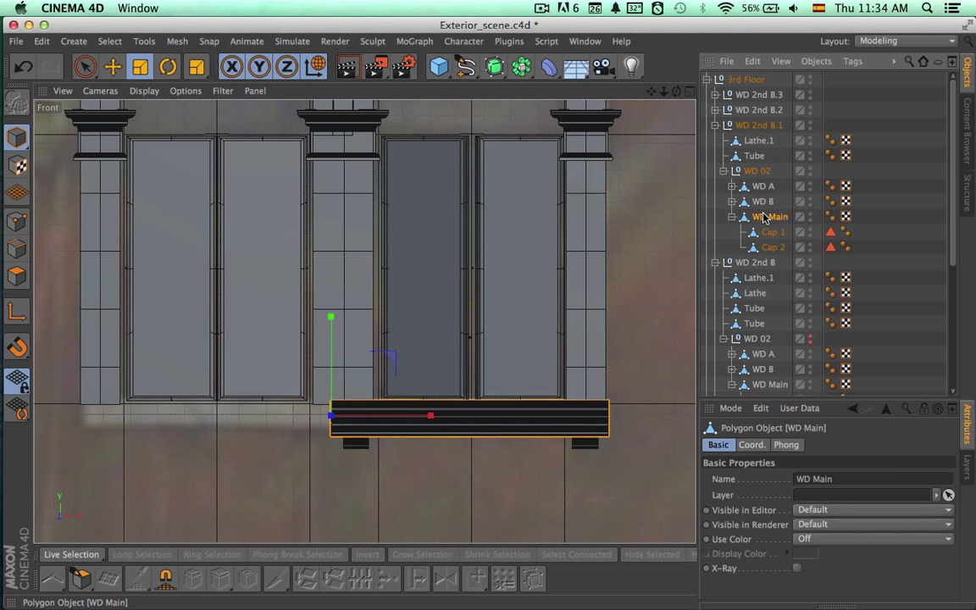
{"action": "key", "text": "Delete"}
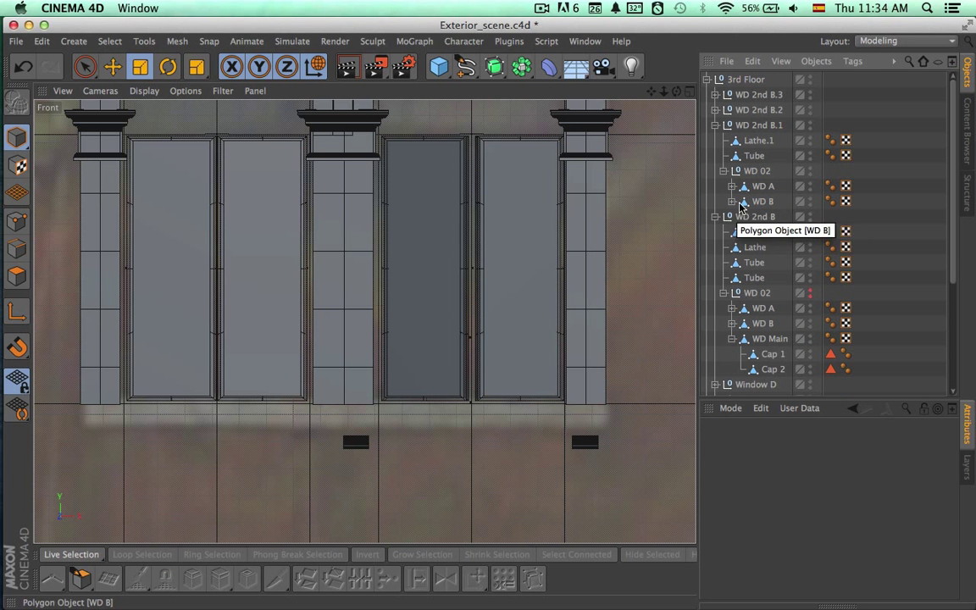
Step: Delete the duplicate middle bracket WD A from WD 2nd B.1, unhide WD 2nd B's WD 02, and collapse the 3rd Floor group
{"action": "left_click", "coordinate": [763, 203]}
{"action": "left_click", "coordinate": [756, 187]}
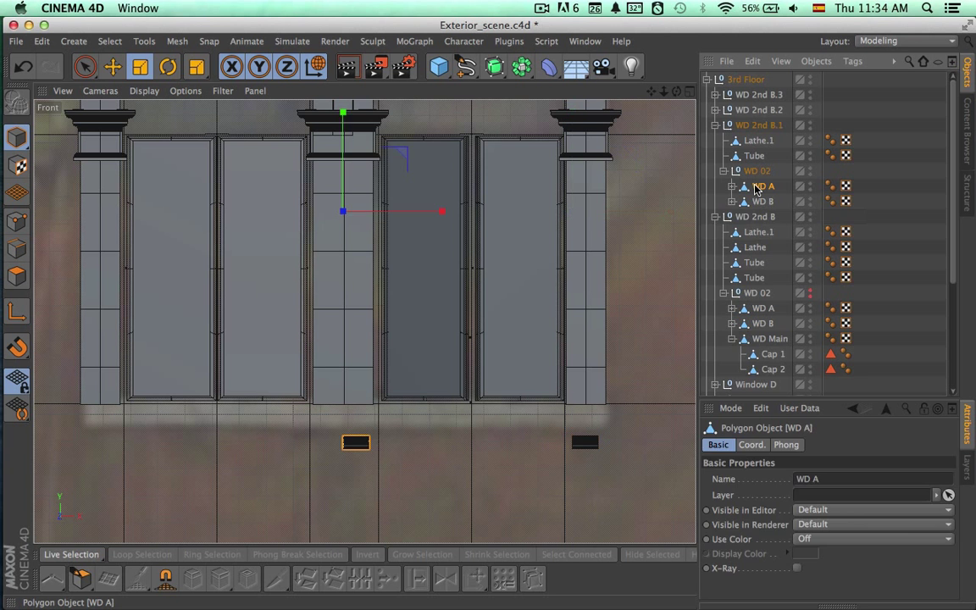
{"action": "key", "text": "Delete"}
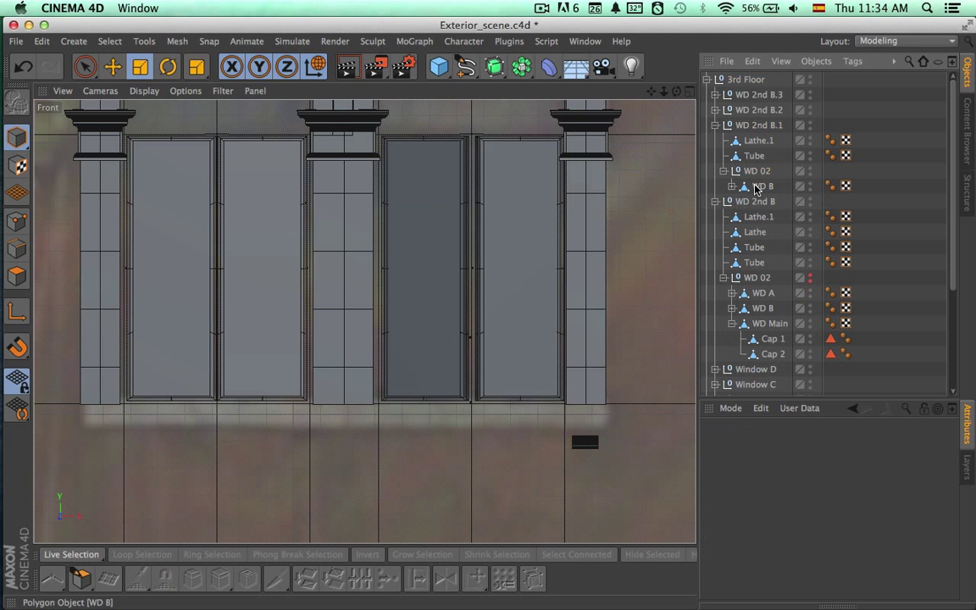
{"action": "left_click", "coordinate": [810, 276]}
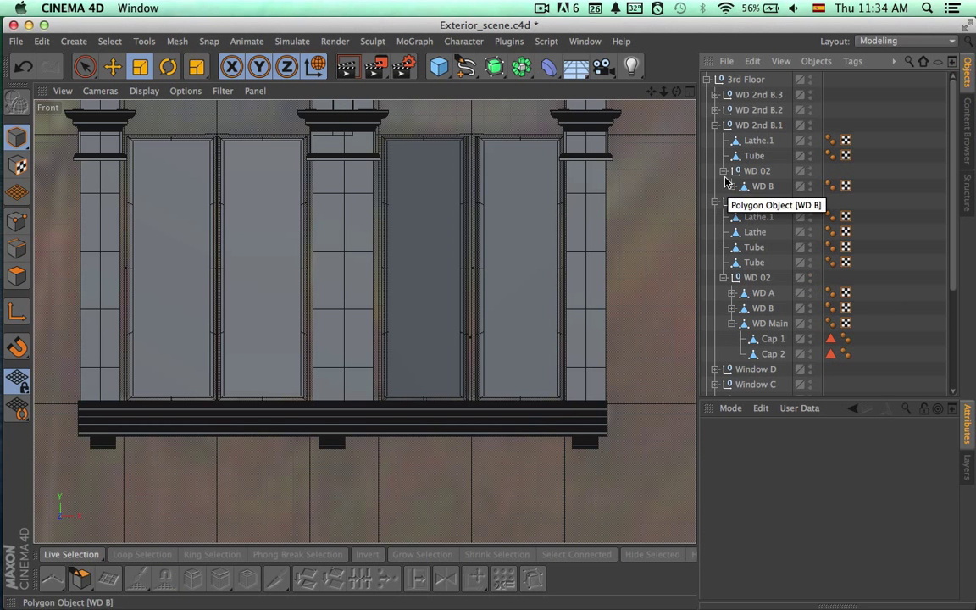
{"action": "left_click", "coordinate": [708, 80]}
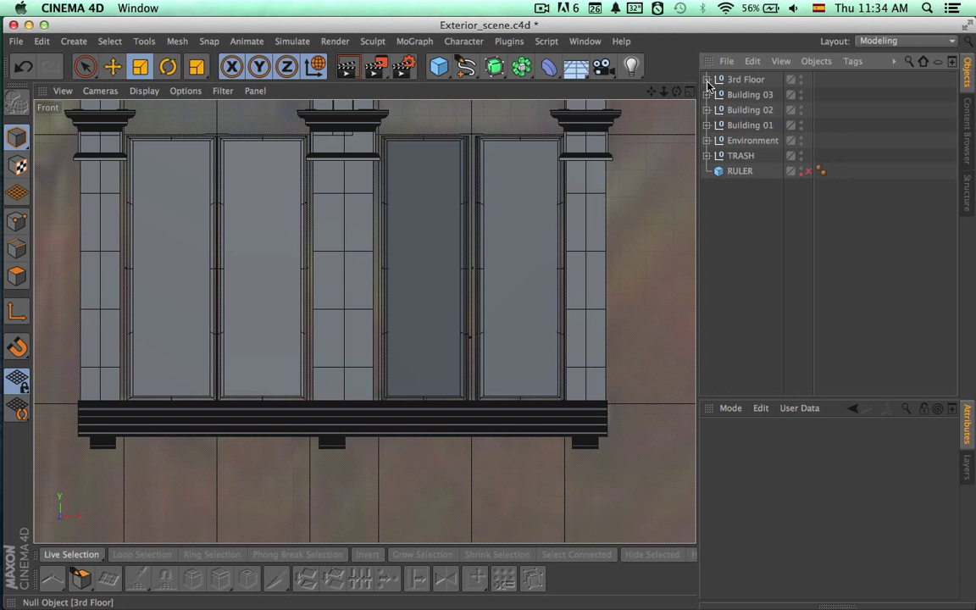
Step: Switch to the Perspective view with Live Selection active and render a preview of Building 03's facade
{"action": "left_click", "coordinate": [691, 91]}
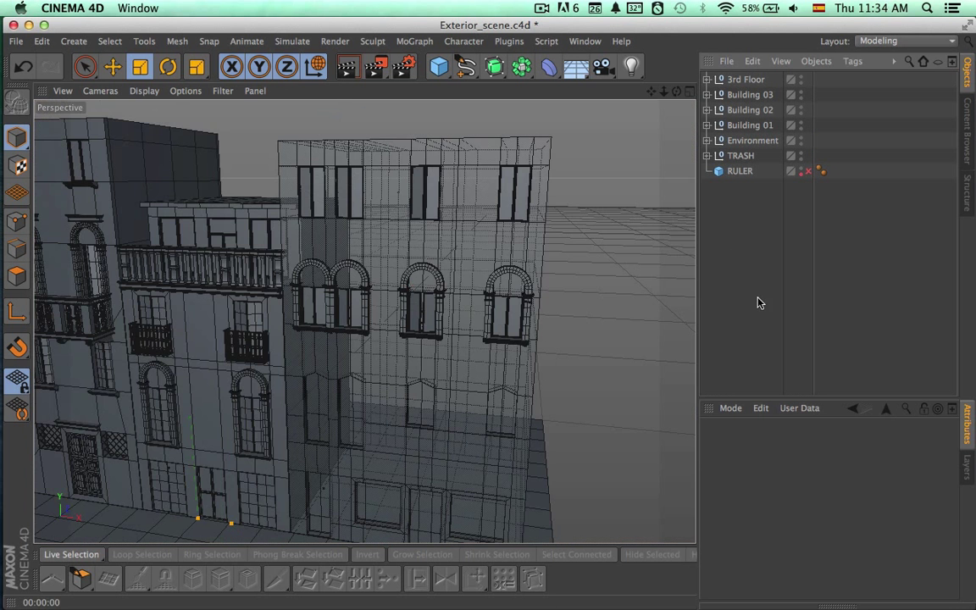
{"action": "key", "text": "9"}
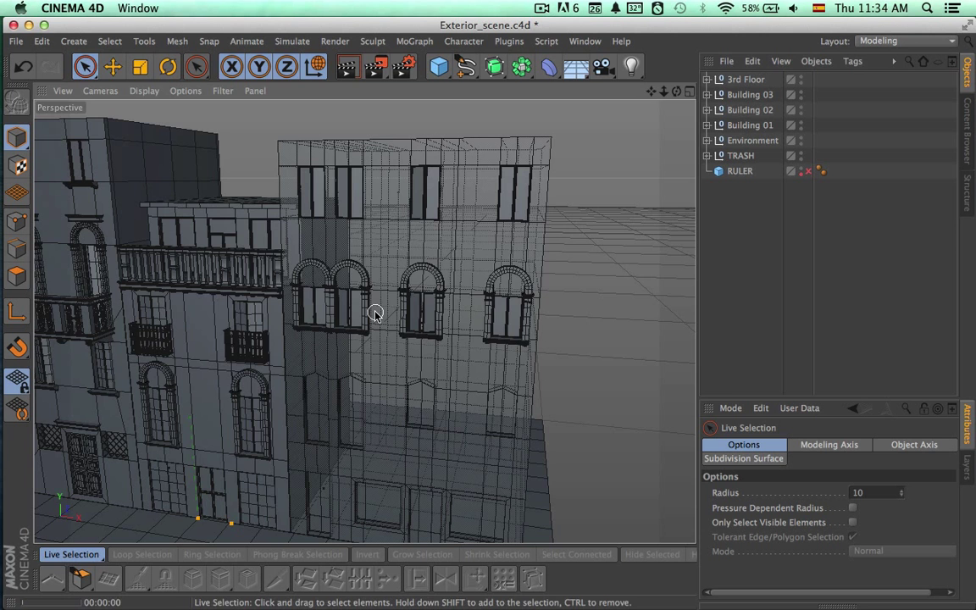
{"action": "left_click", "coordinate": [376, 317]}
{"action": "key", "text": "ctrl+r"}
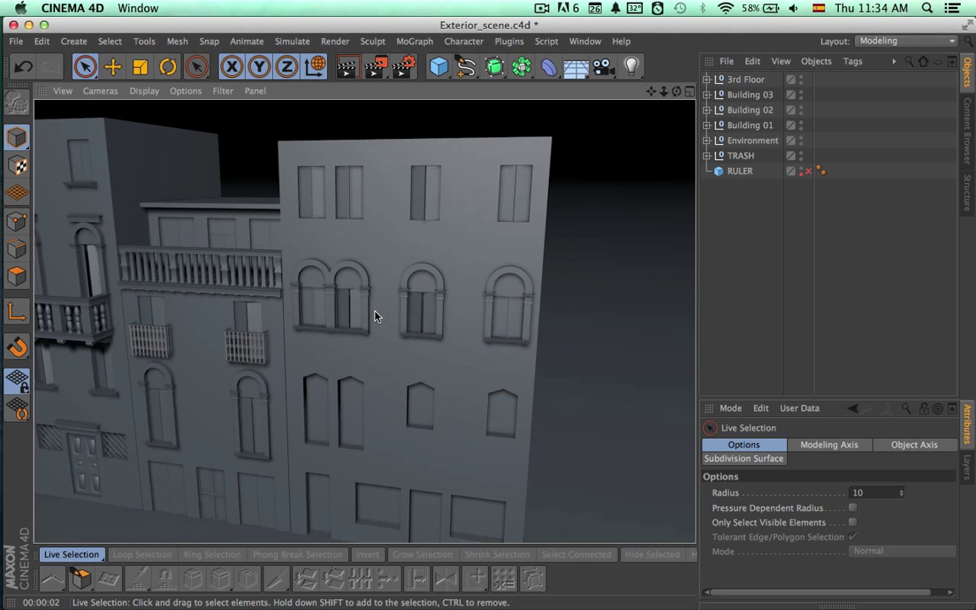
Step: Examine the paired arches' shared column, capital and widened sill up close, and check them against the whole row of buildings
{"action": "right_click_drag", "start_coordinate": [317, 312], "coordinate": [580, 298], "text": "alt"}
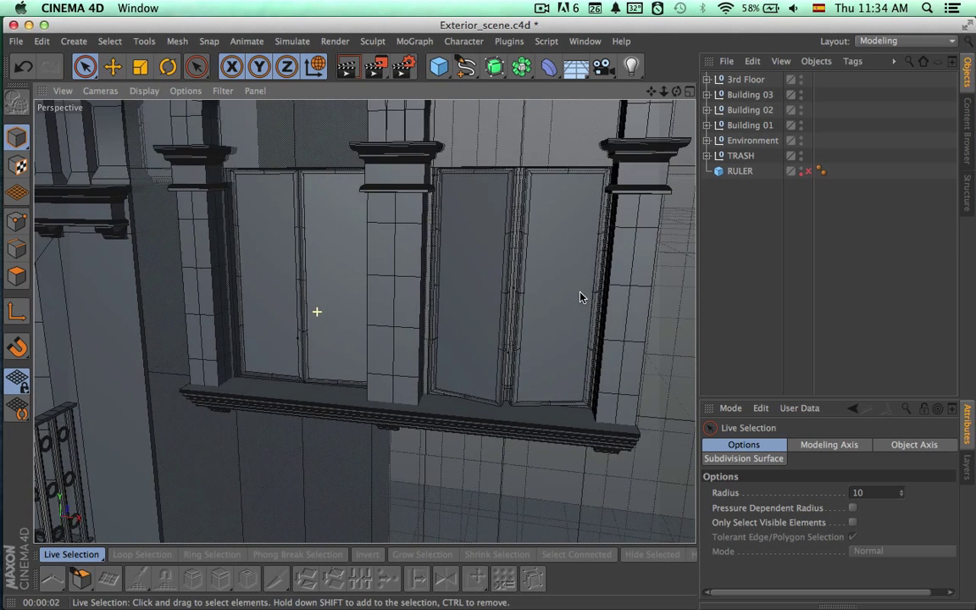
{"action": "left_click_drag", "start_coordinate": [585, 318], "coordinate": [457, 378], "text": "alt"}
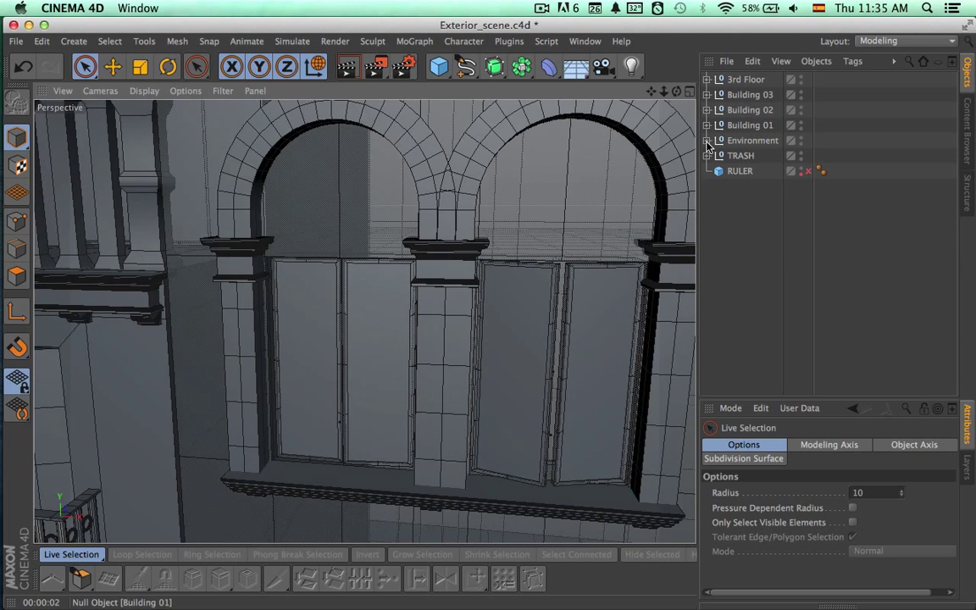
{"action": "right_click_drag", "start_coordinate": [630, 260], "coordinate": [447, 276], "text": "alt"}
{"action": "middle_click_drag", "start_coordinate": [434, 335], "coordinate": [217, 326], "text": "alt"}
{"action": "left_click_drag", "start_coordinate": [408, 338], "coordinate": [481, 297], "text": "alt"}
{"action": "right_click_drag", "start_coordinate": [487, 324], "coordinate": [297, 314], "text": "alt"}
{"action": "left_click_drag", "start_coordinate": [501, 351], "coordinate": [411, 371], "text": "alt"}
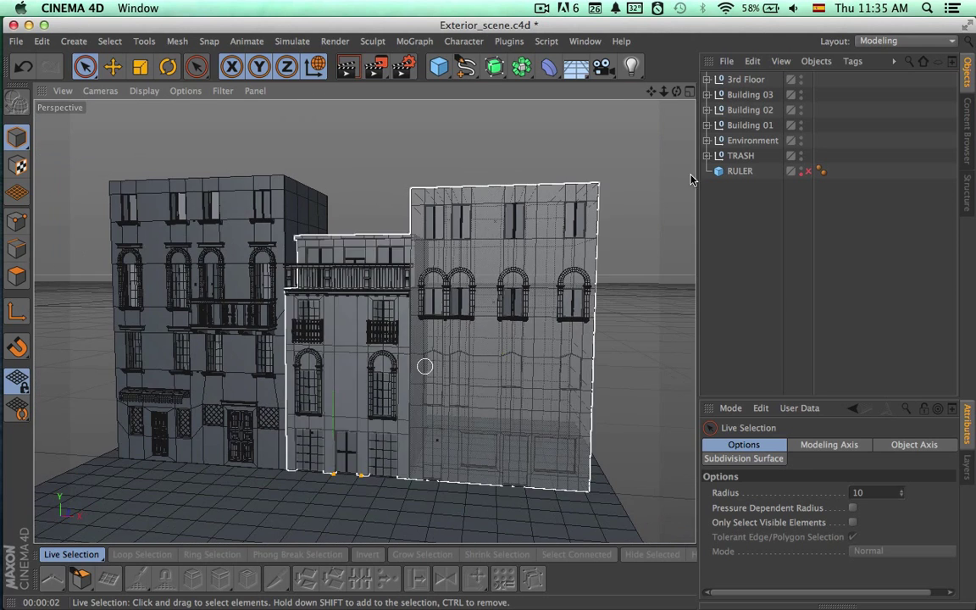
Step: Turn off X-Ray for the Building 03 polygon object inside the Building 03 group
{"action": "left_click", "coordinate": [727, 81]}
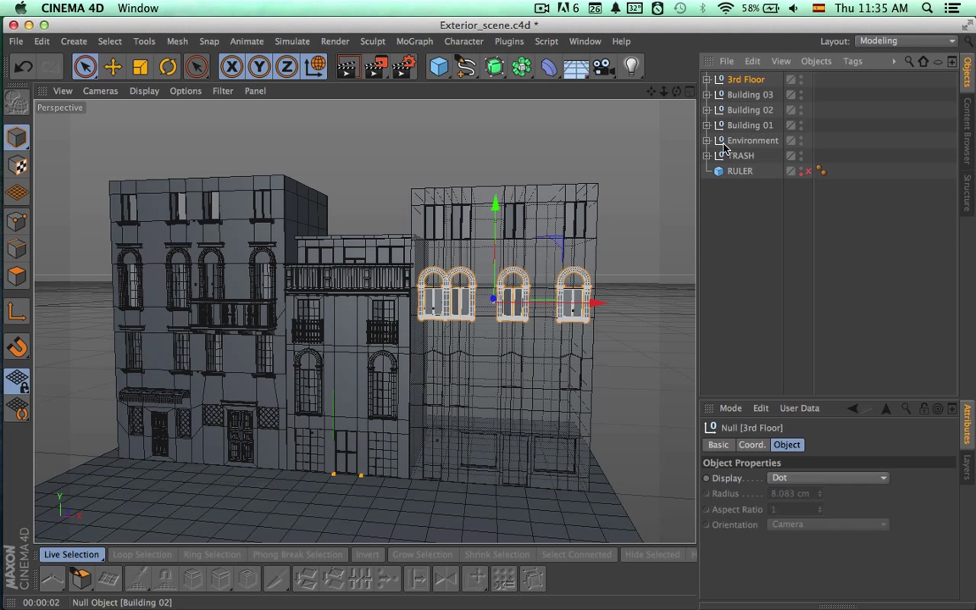
{"action": "left_click", "coordinate": [734, 201]}
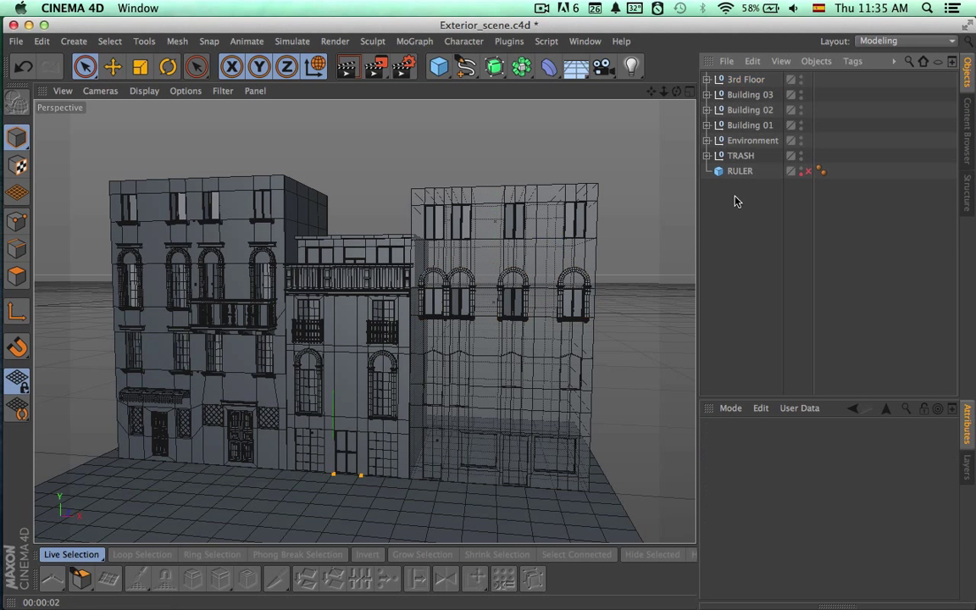
{"action": "left_click", "coordinate": [706, 95]}
{"action": "left_click", "coordinate": [753, 126]}
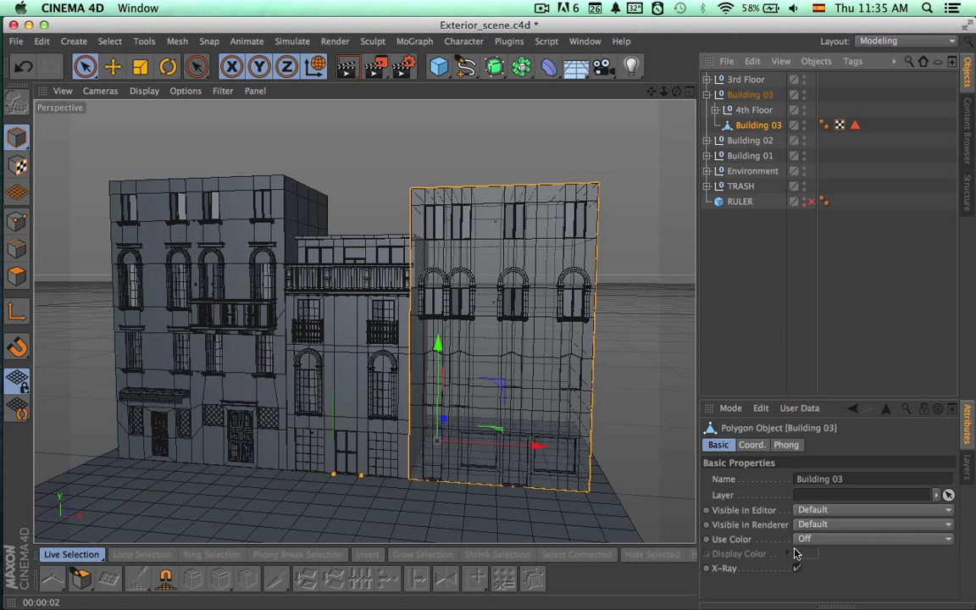
{"action": "left_click", "coordinate": [767, 363]}
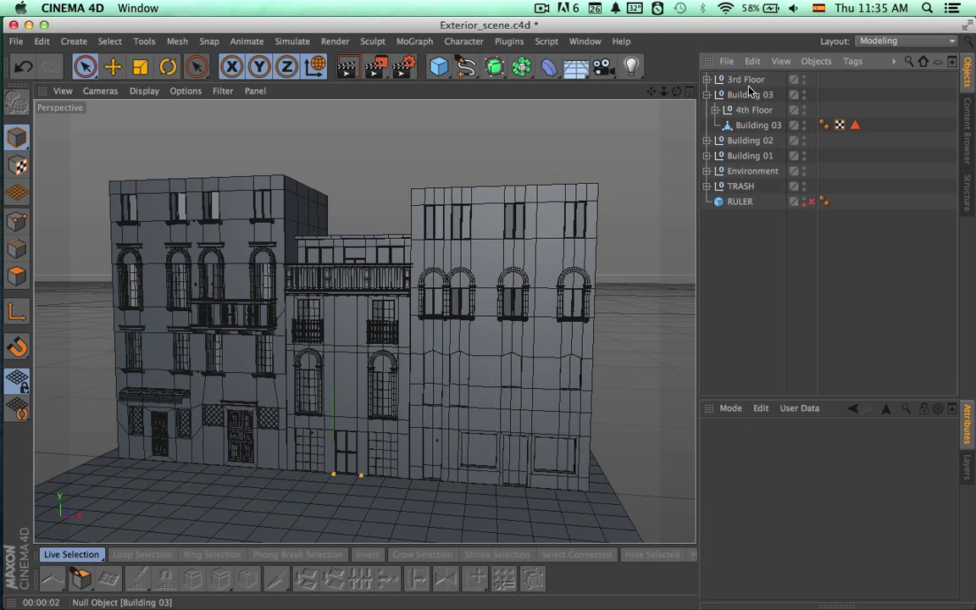
Step: Move the 3rd Floor group into the Building 03 group above 4th Floor, collapse Building 03, and select it
{"action": "left_click_drag", "start_coordinate": [747, 102], "coordinate": [747, 101]}
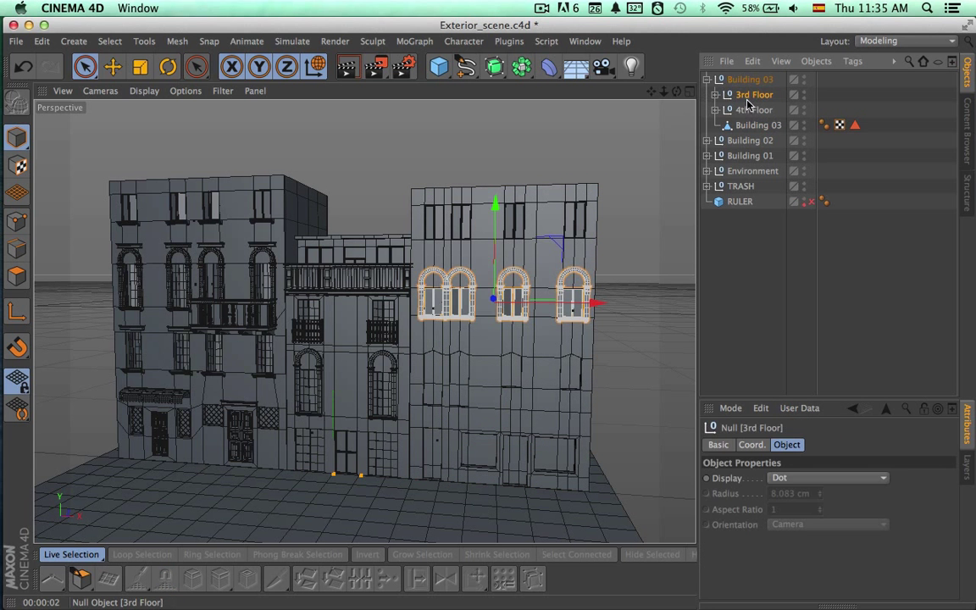
{"action": "left_click", "coordinate": [707, 80]}
{"action": "left_click", "coordinate": [742, 80]}
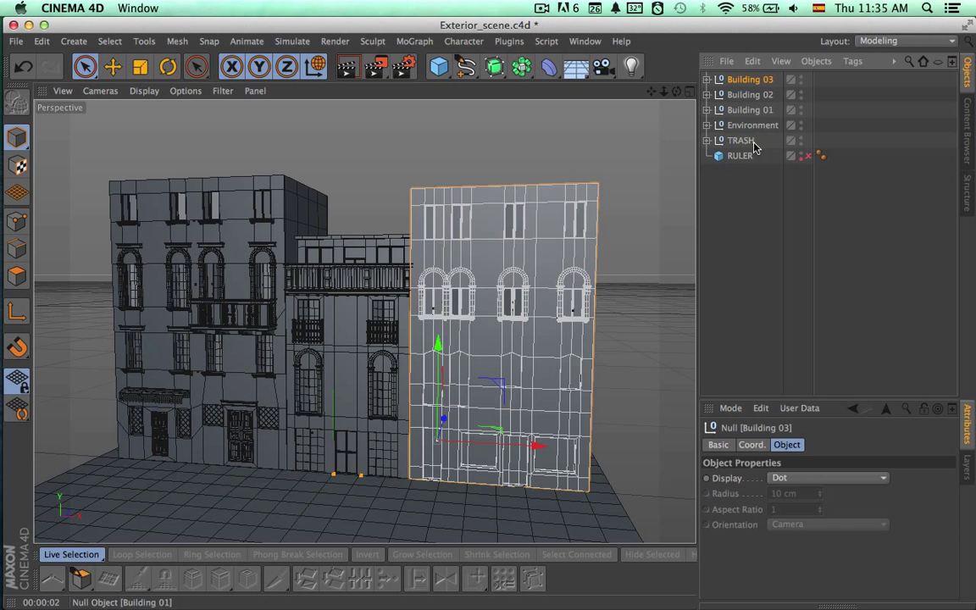
Step: Clear the selection and render an angled perspective preview of the three buildings
{"action": "left_click", "coordinate": [763, 242]}
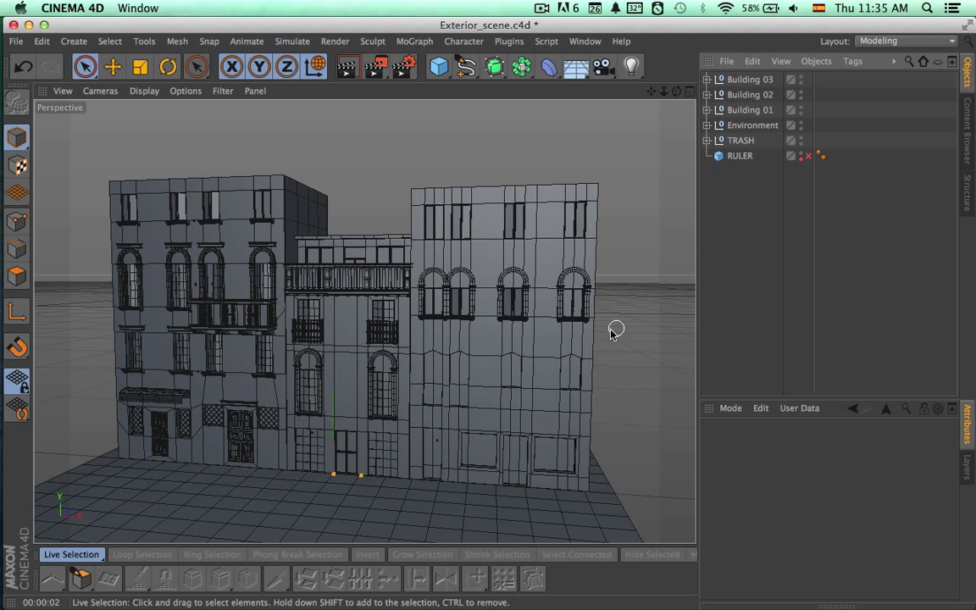
{"action": "left_click_drag", "start_coordinate": [616, 329], "coordinate": [584, 286], "text": "alt"}
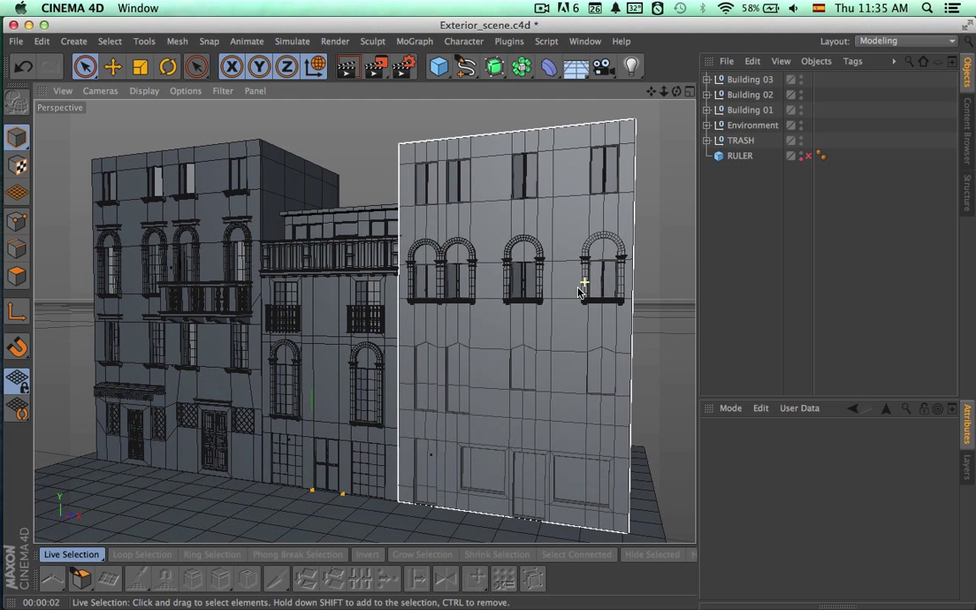
{"action": "key", "text": "super+r"}
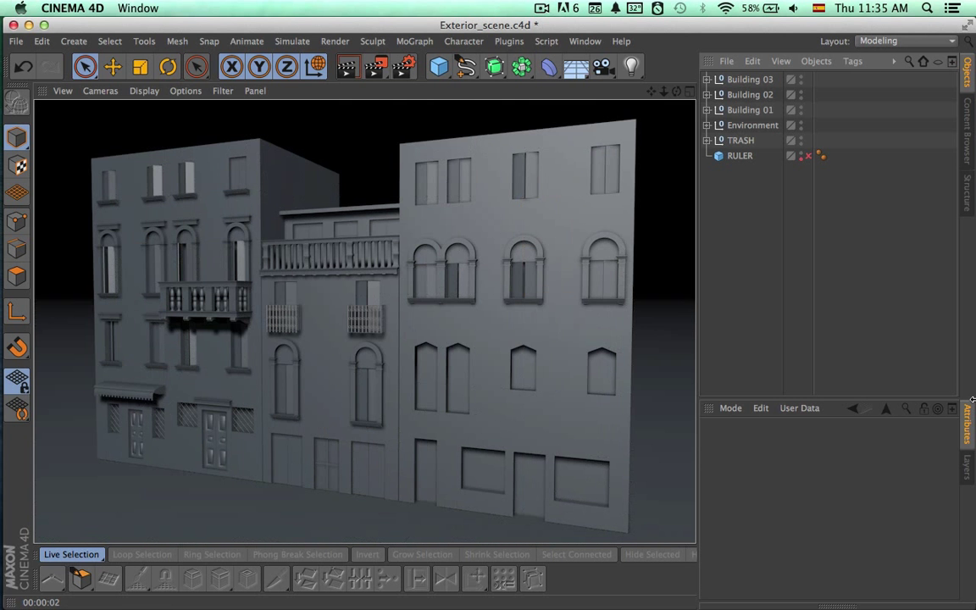